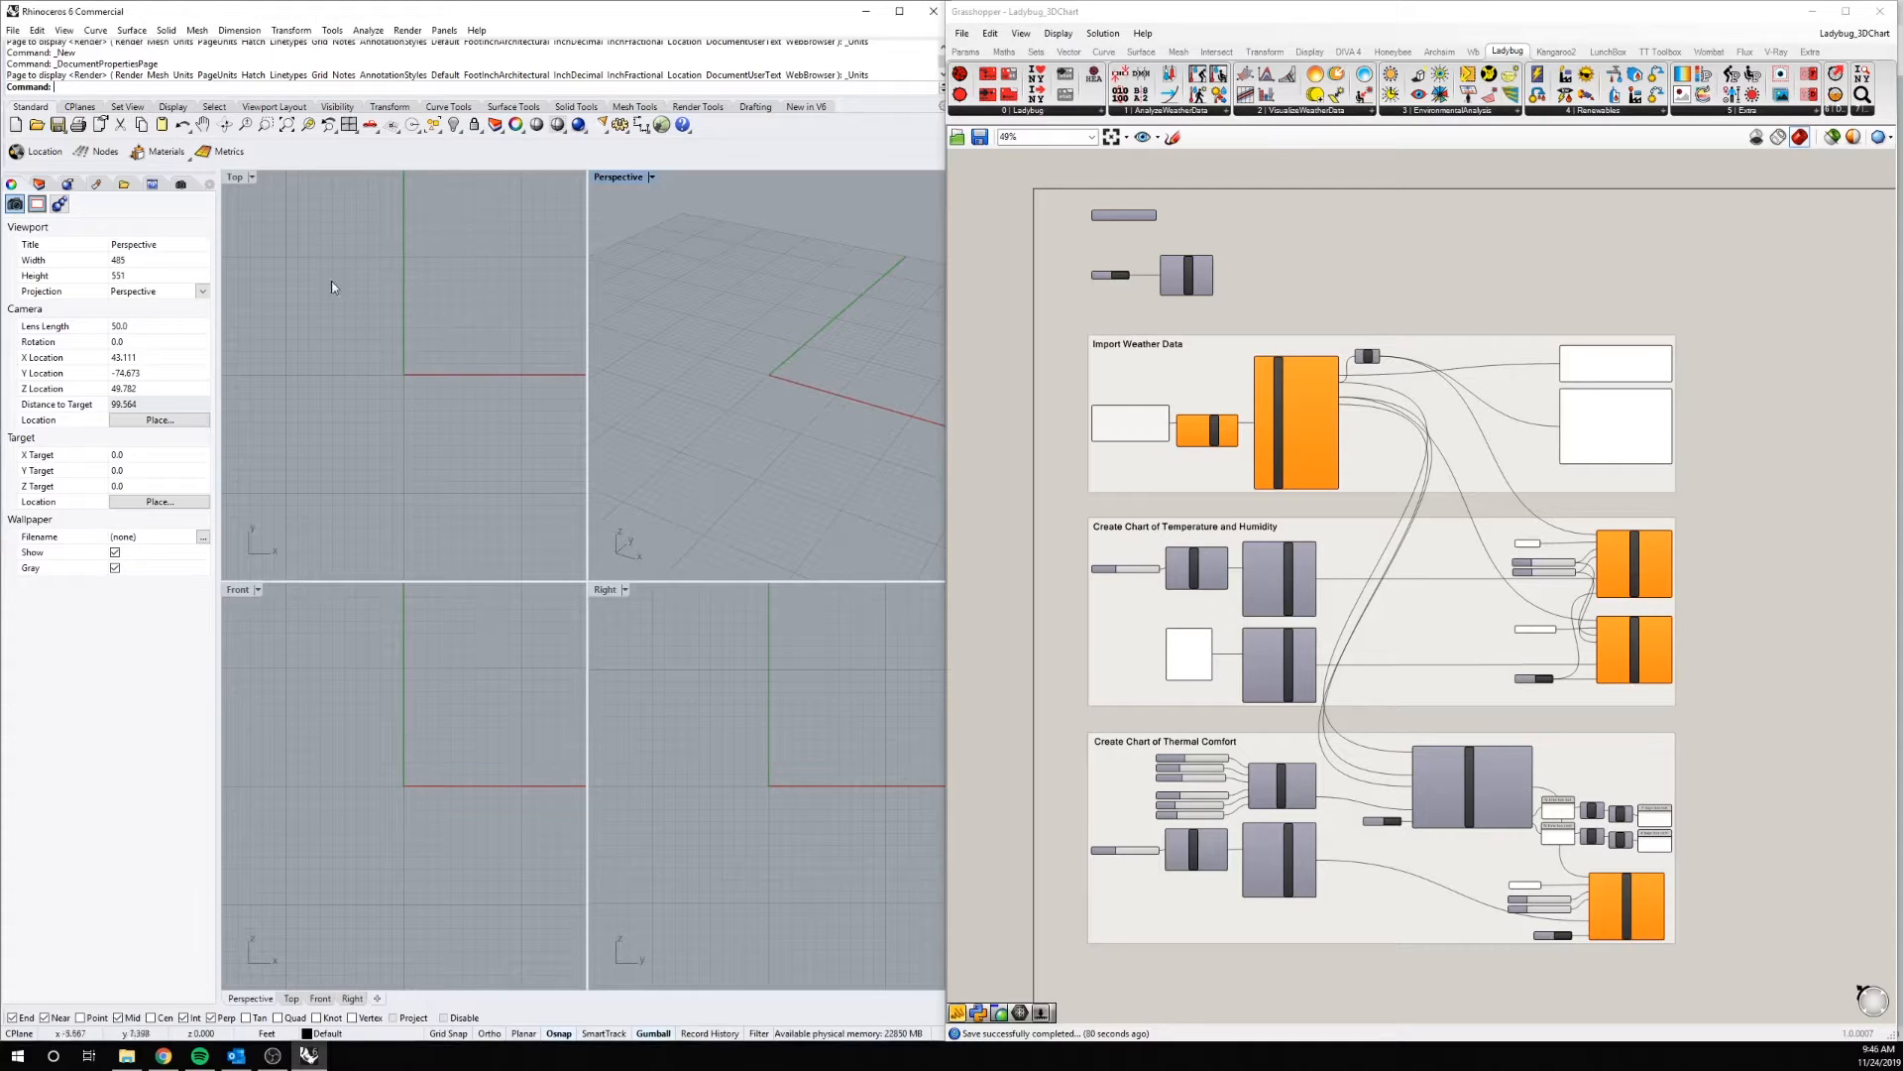
# Maximize the Top viewport in Rhino and frame the whole construction grid
pyautogui.doubleClick(234, 178)
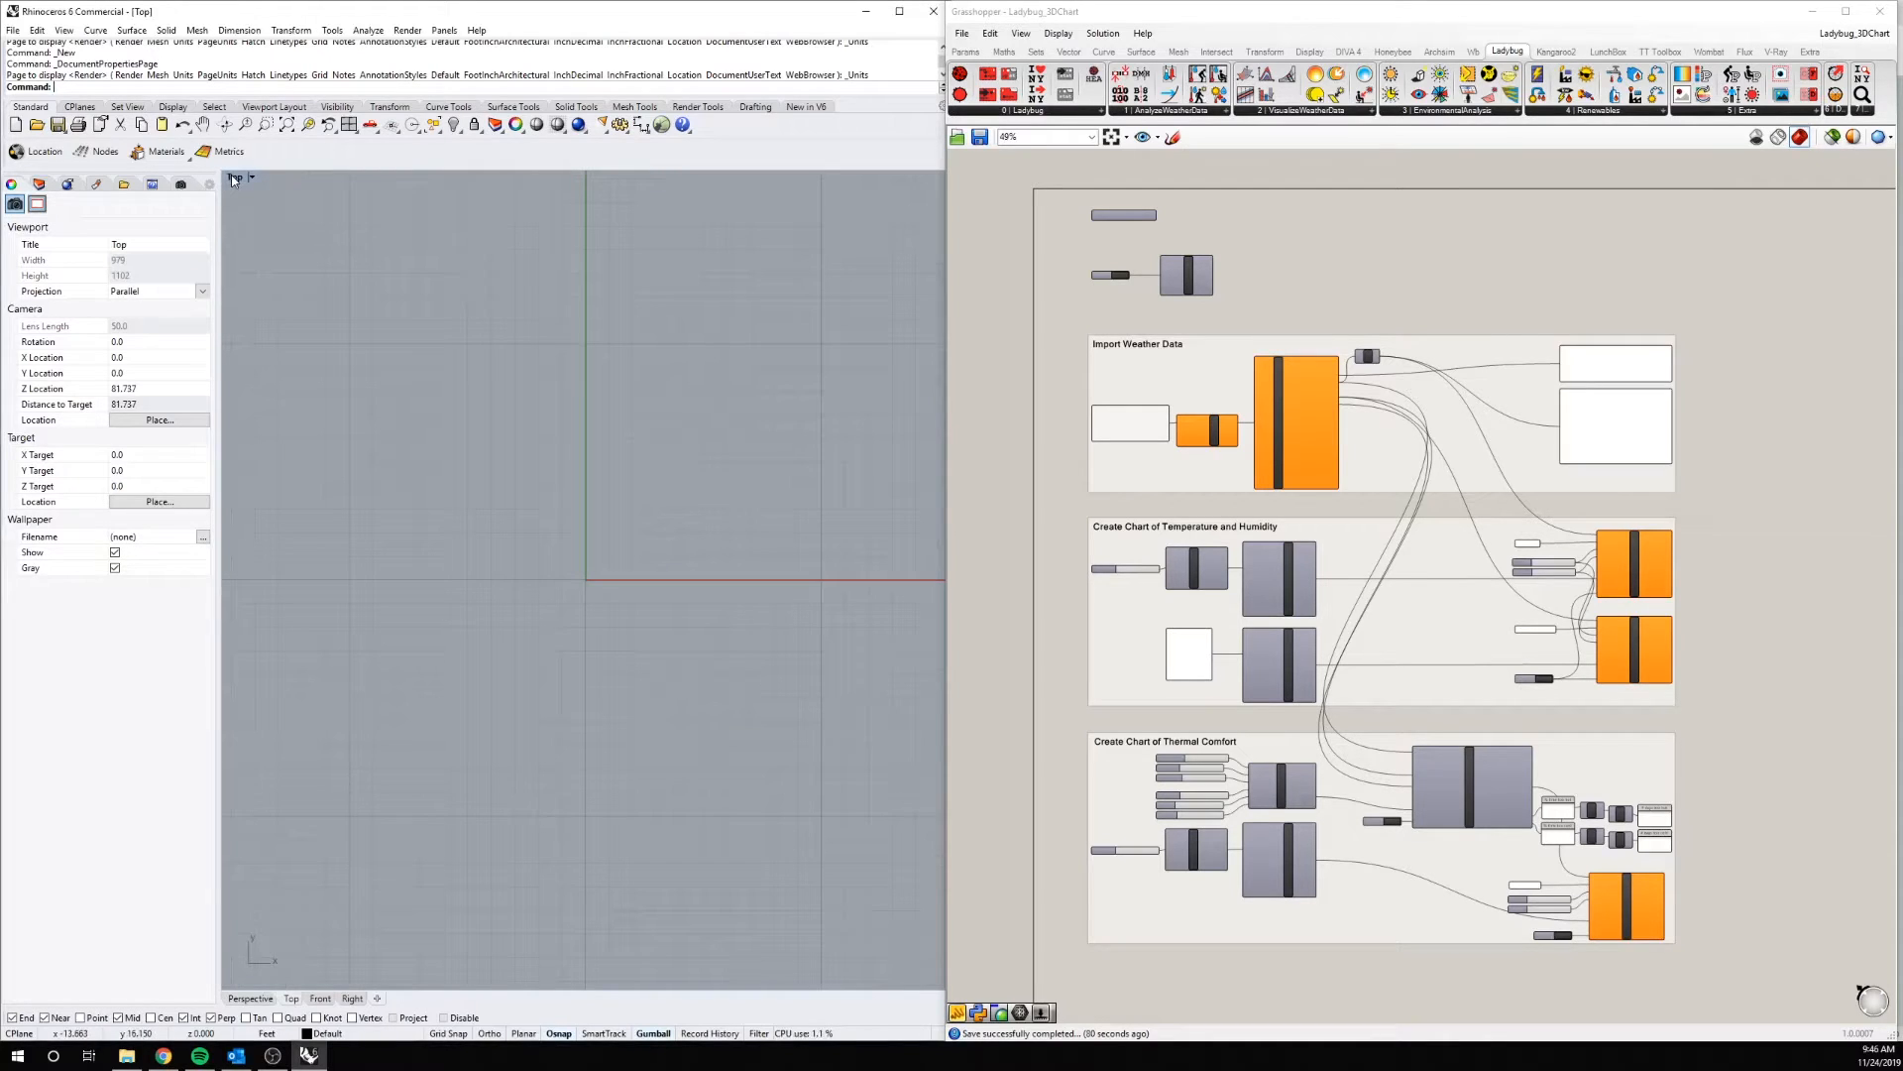
pyautogui.moveTo(675, 512); pyautogui.dragTo(478, 624, button='right')
pyautogui.scroll(-4, 479, 619)
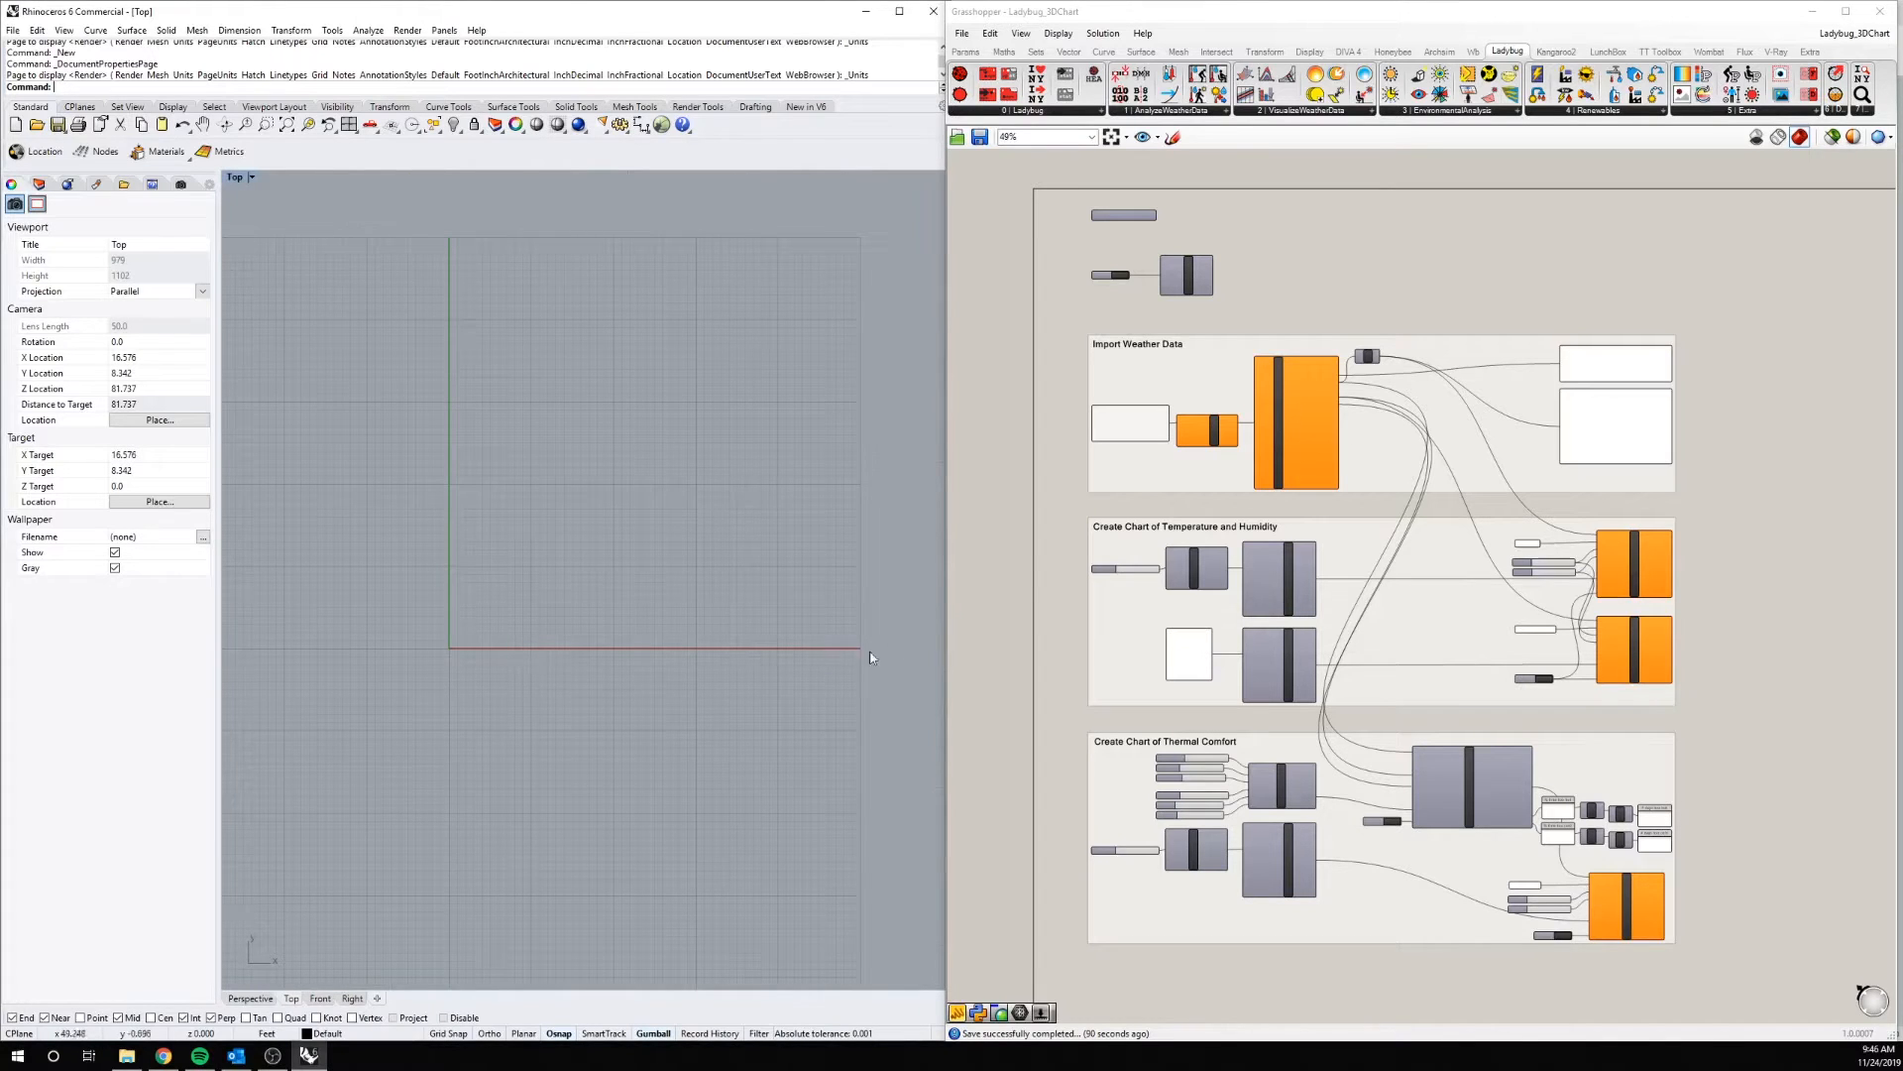
# Examine the Ladybug starter component's output message and the DownloadEPW component's description above the Import Weather Data group
pyautogui.moveTo(1057, 410); pyautogui.dragTo(1078, 521, button='right')
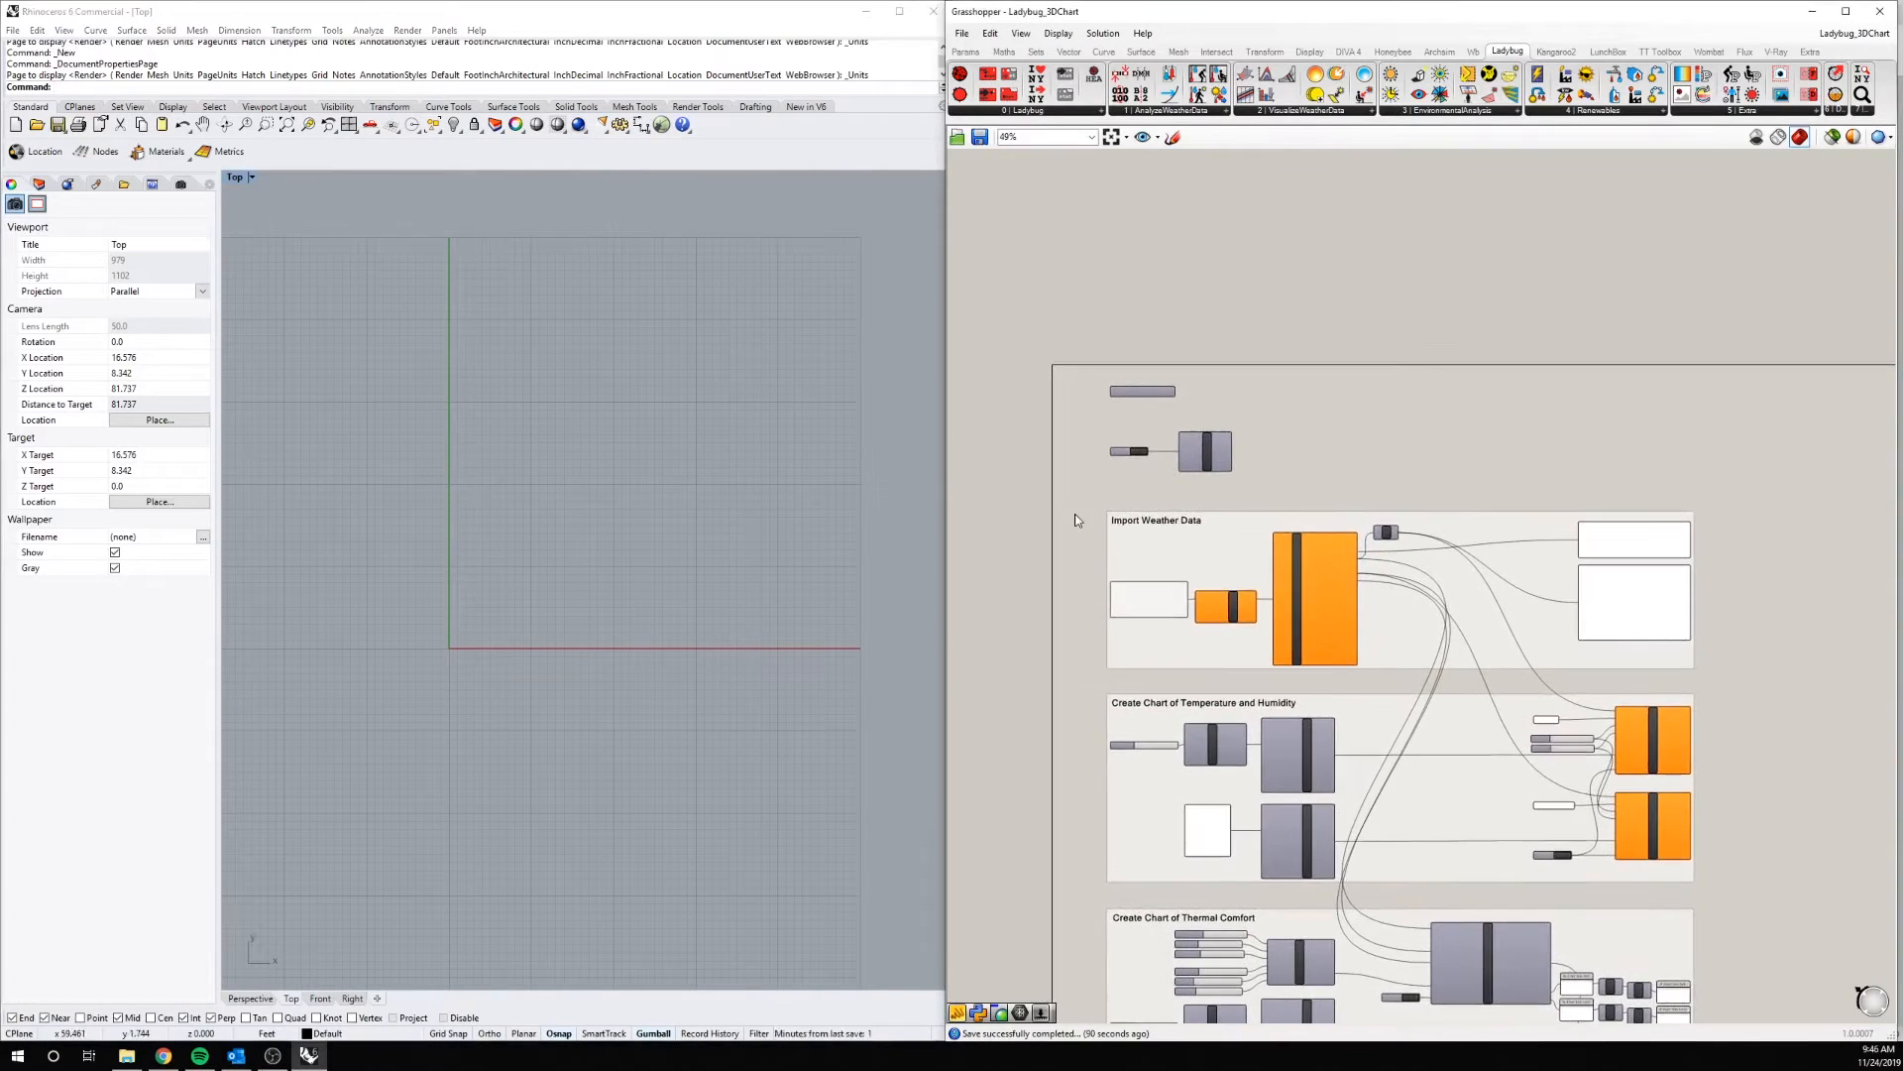
pyautogui.scroll(3, 1163, 478)
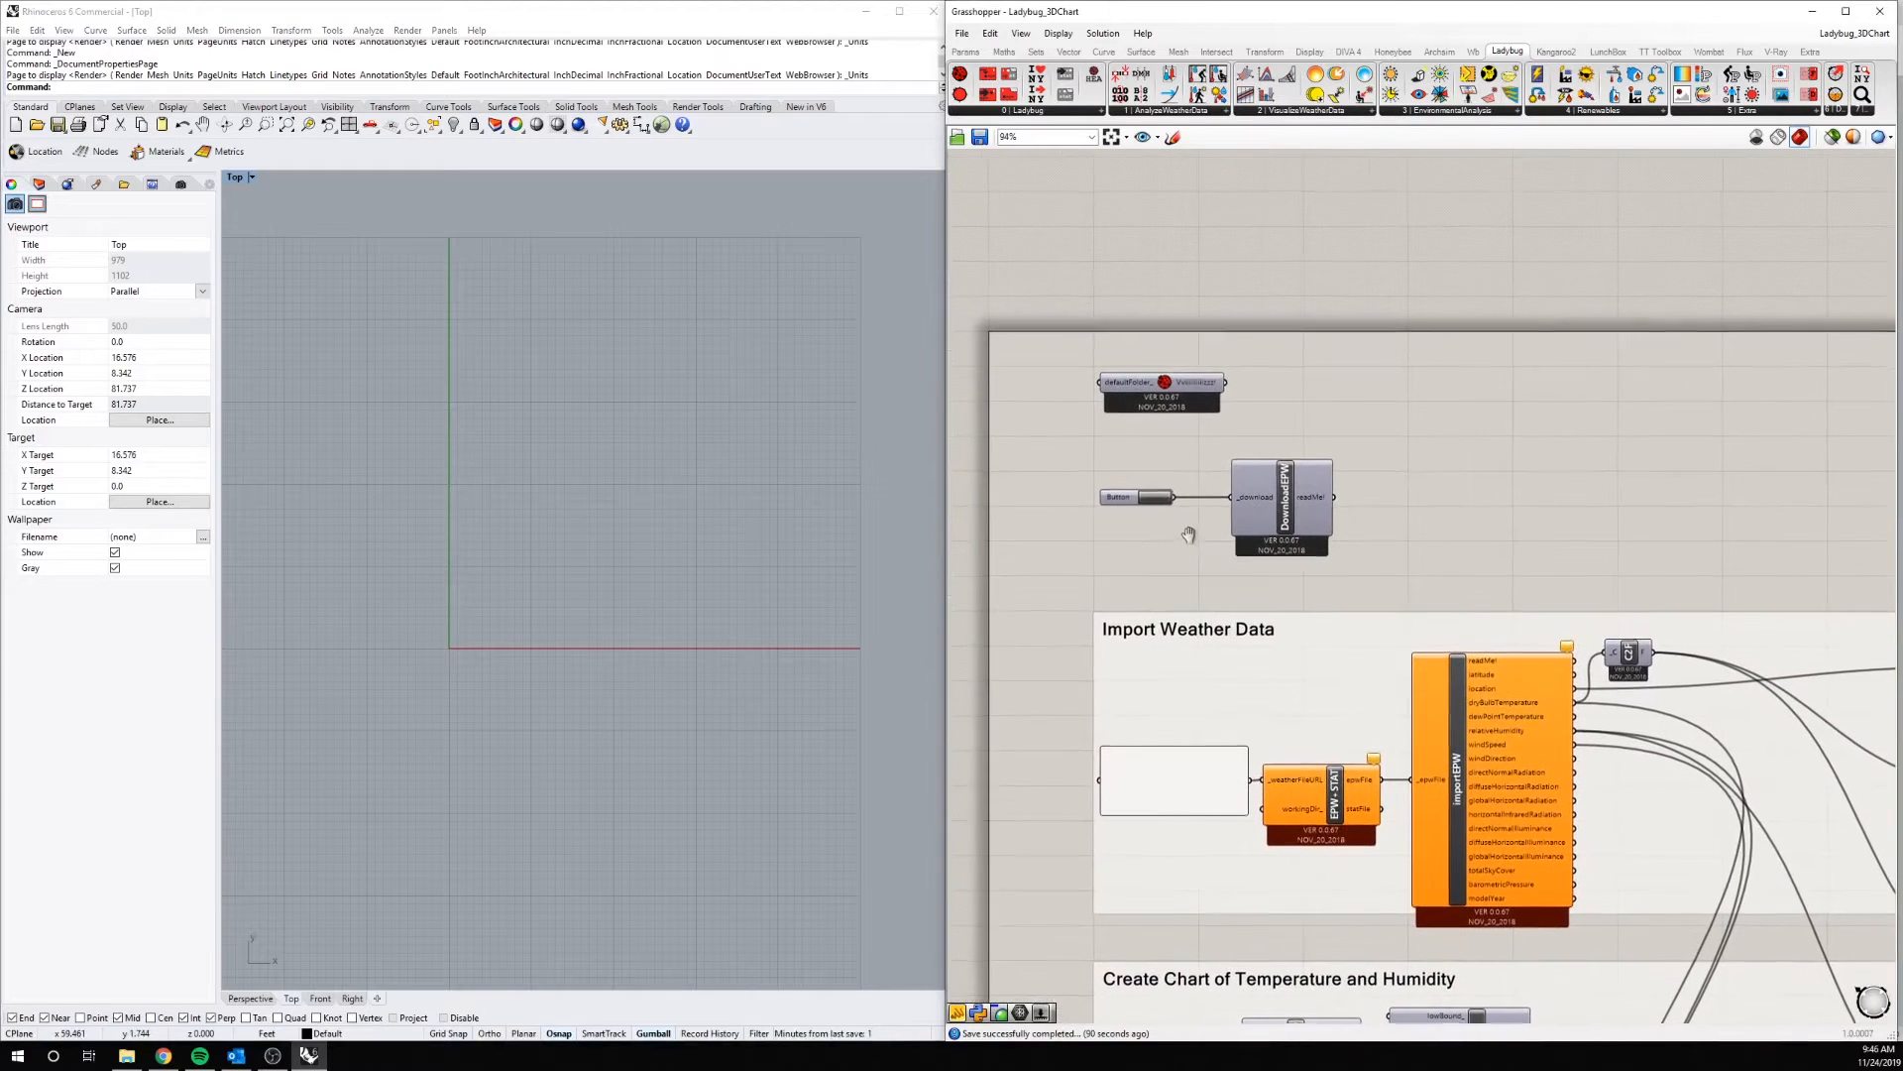
pyautogui.scroll(1, 1190, 542)
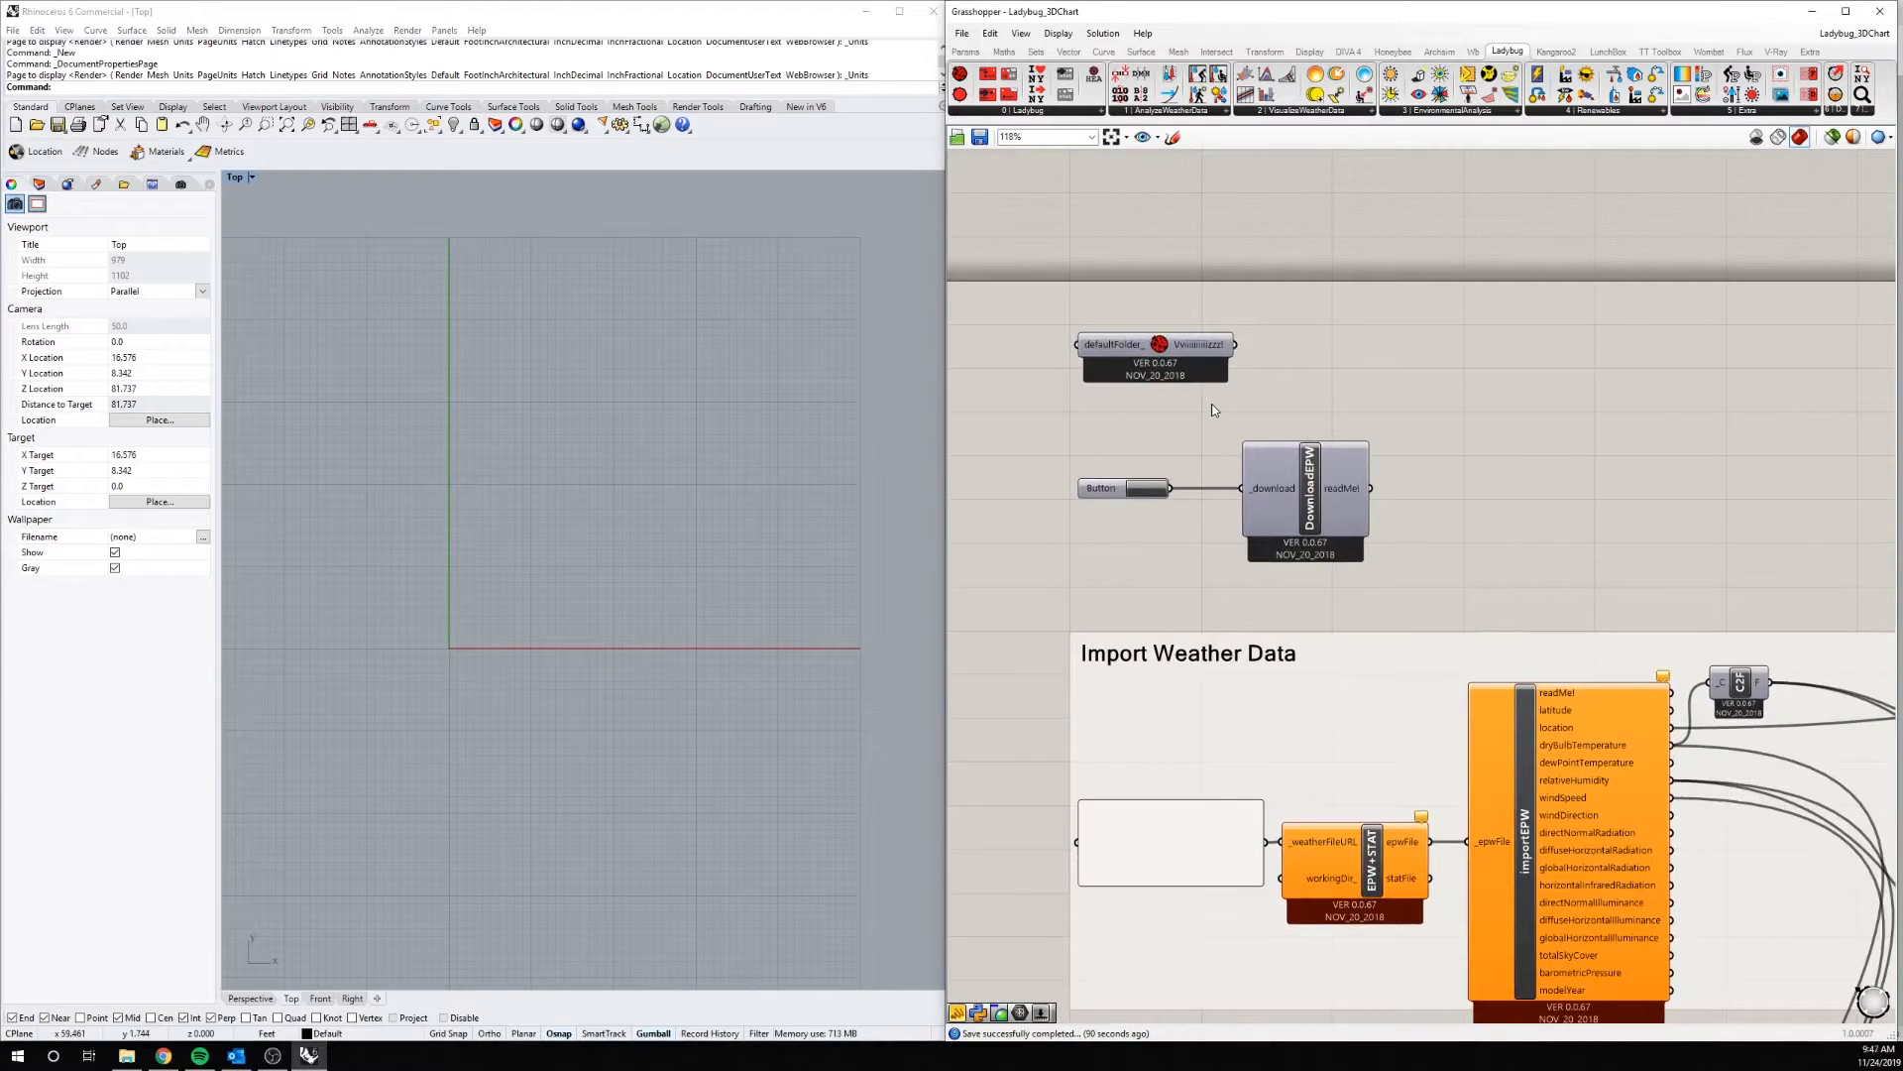
pyautogui.click(1209, 339)
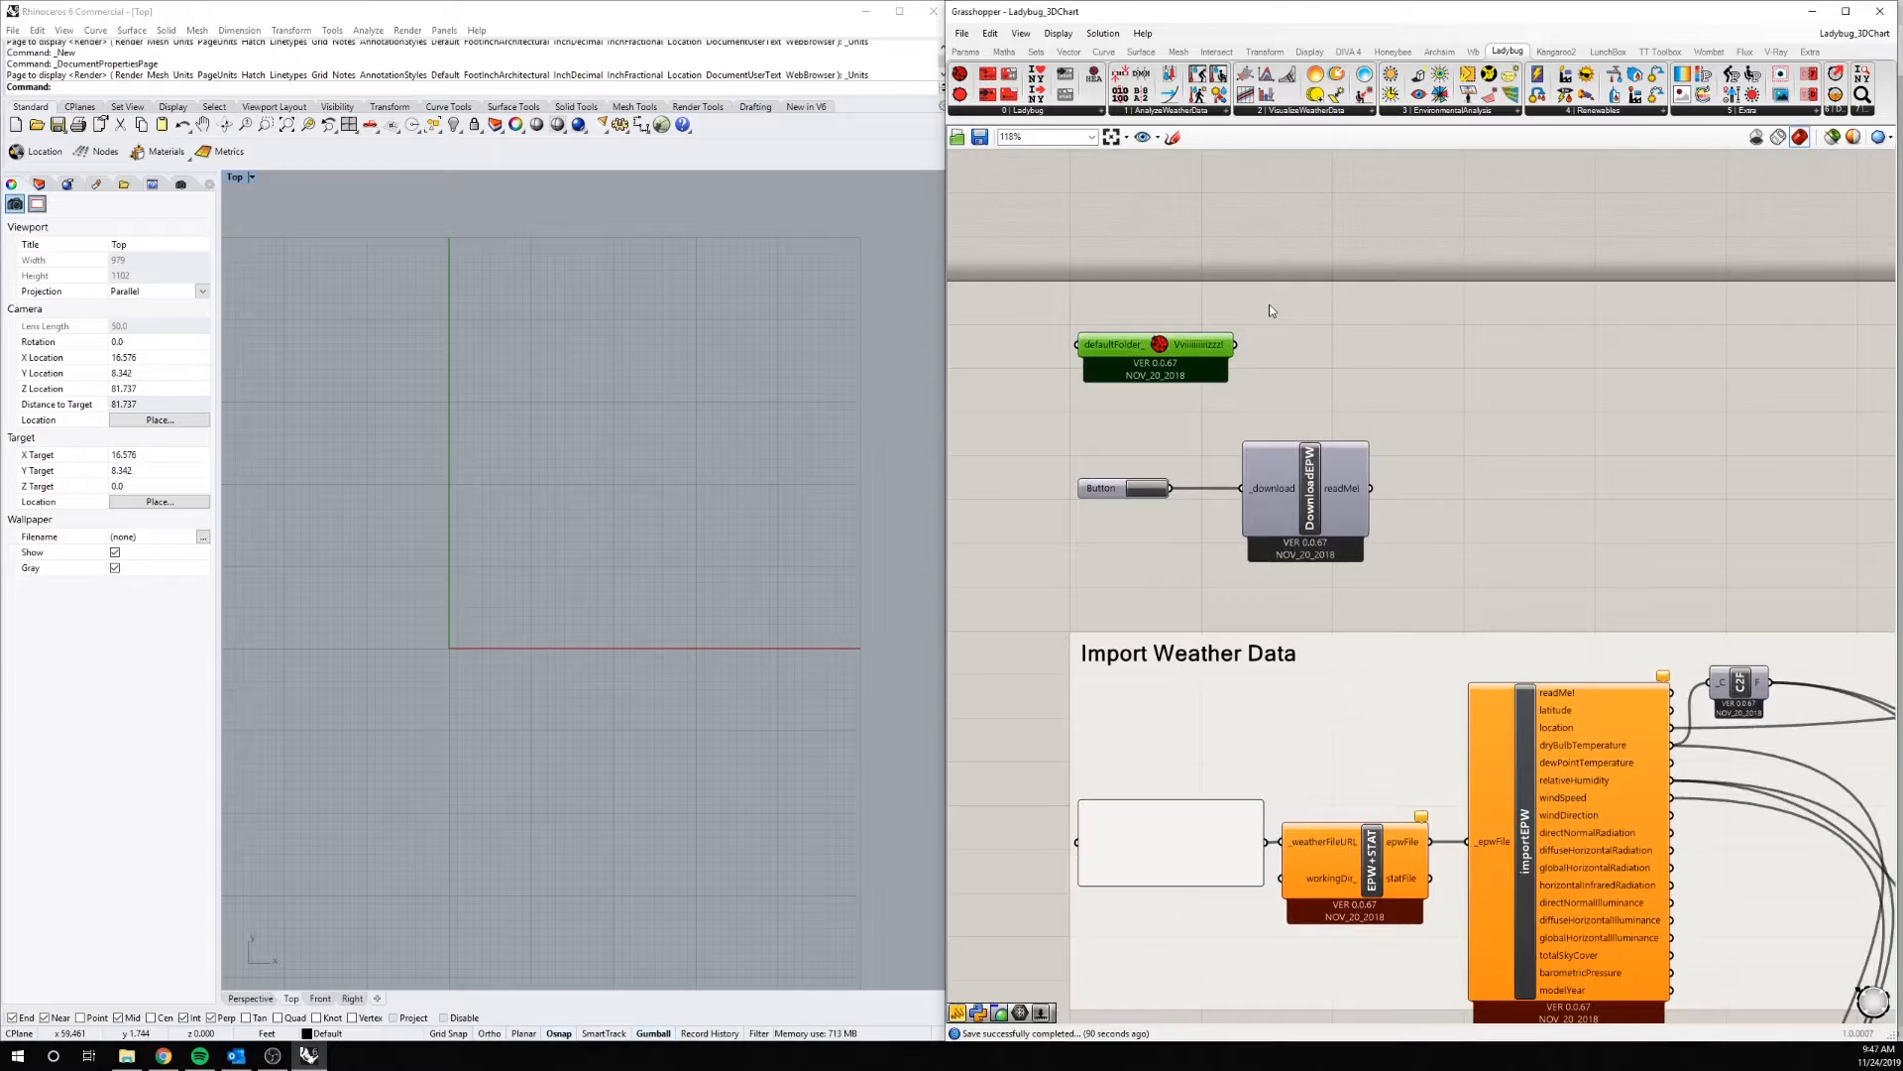
pyautogui.moveTo(1217, 346)
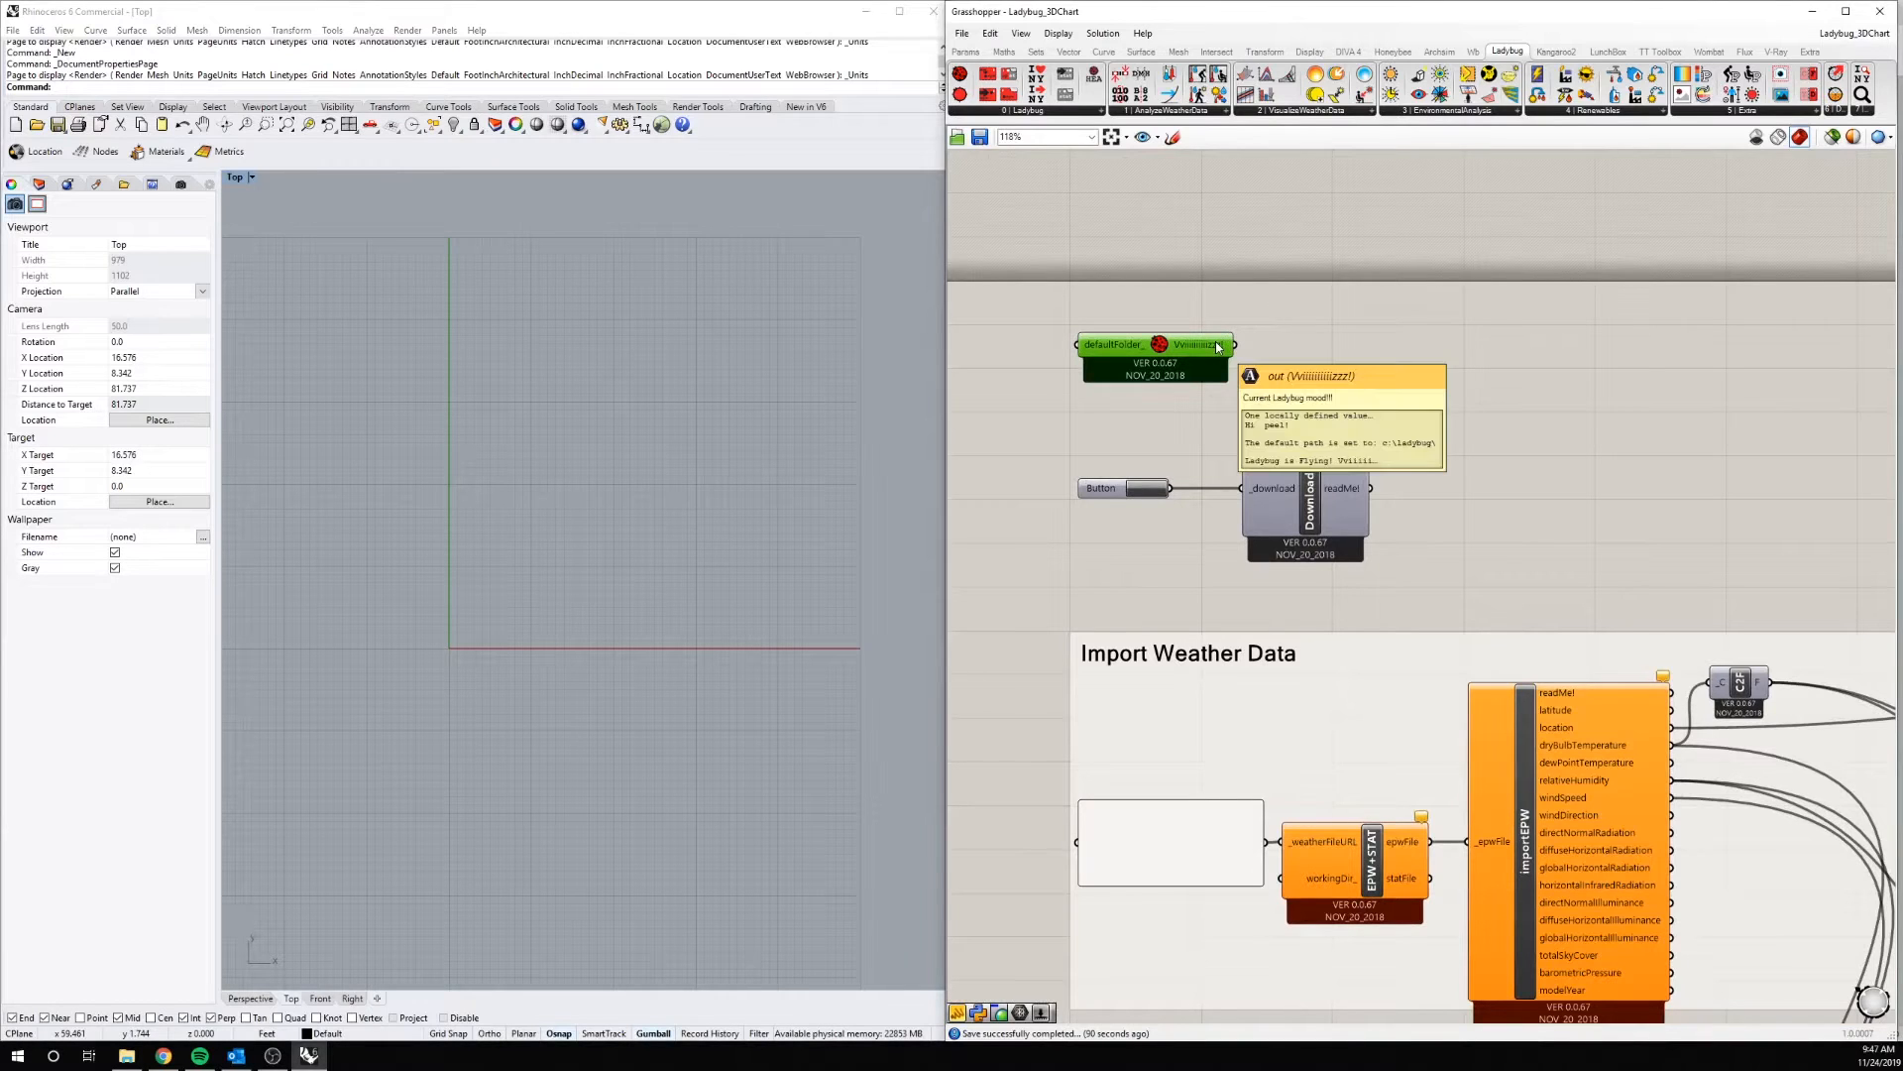
pyautogui.click(1187, 417)
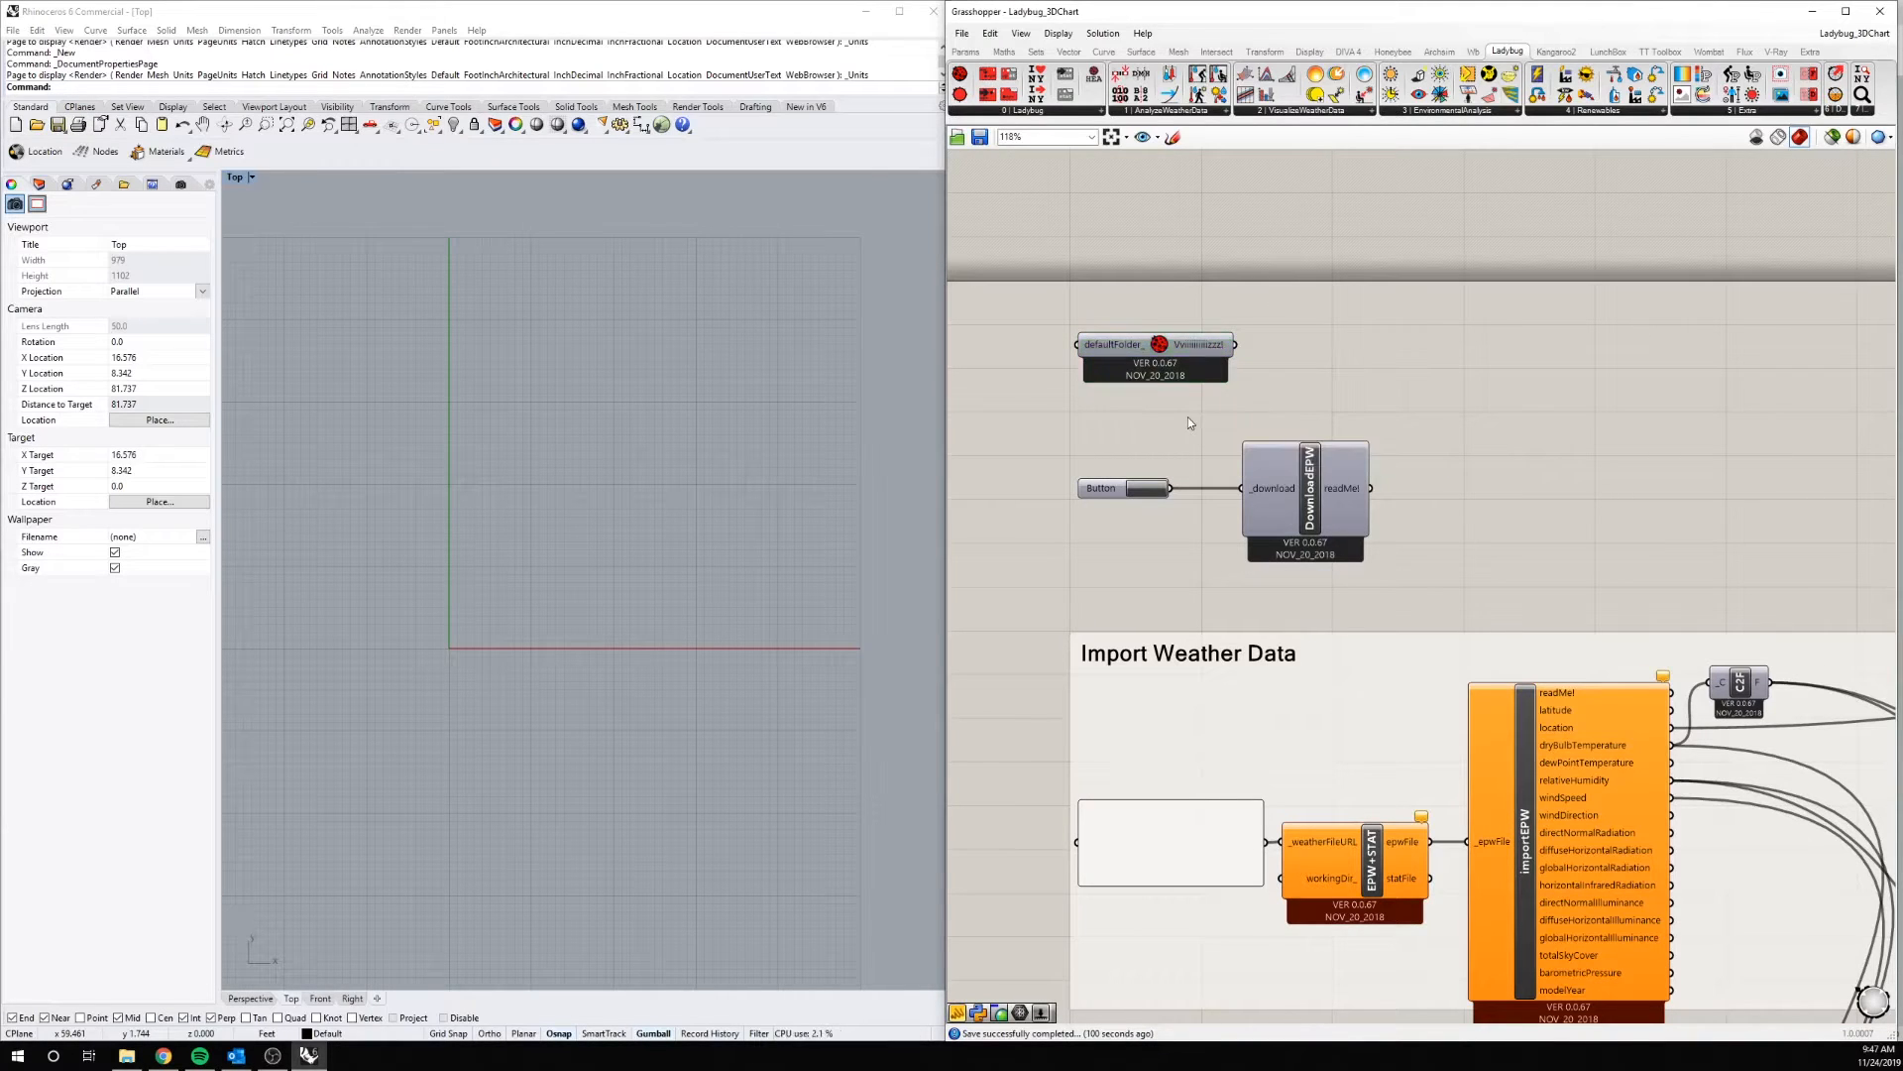
pyautogui.click(1300, 502)
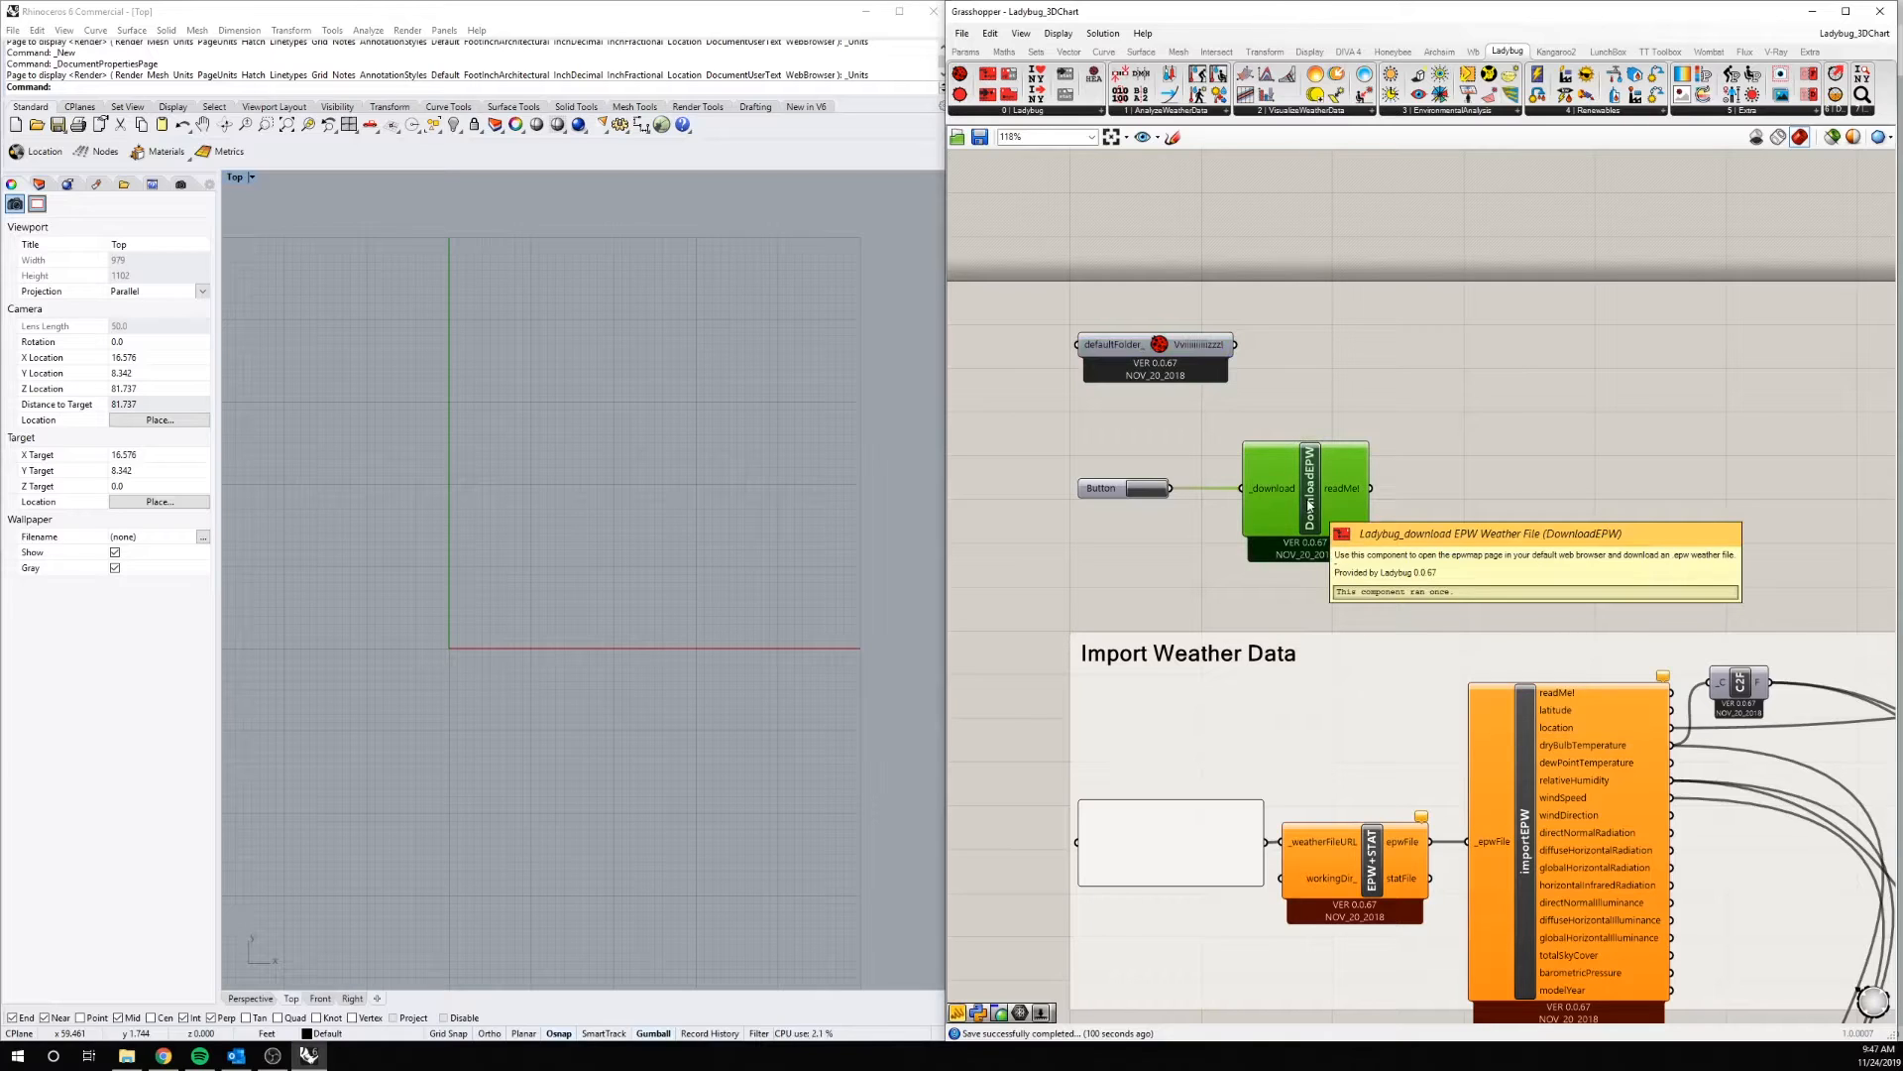
pyautogui.click(1203, 509)
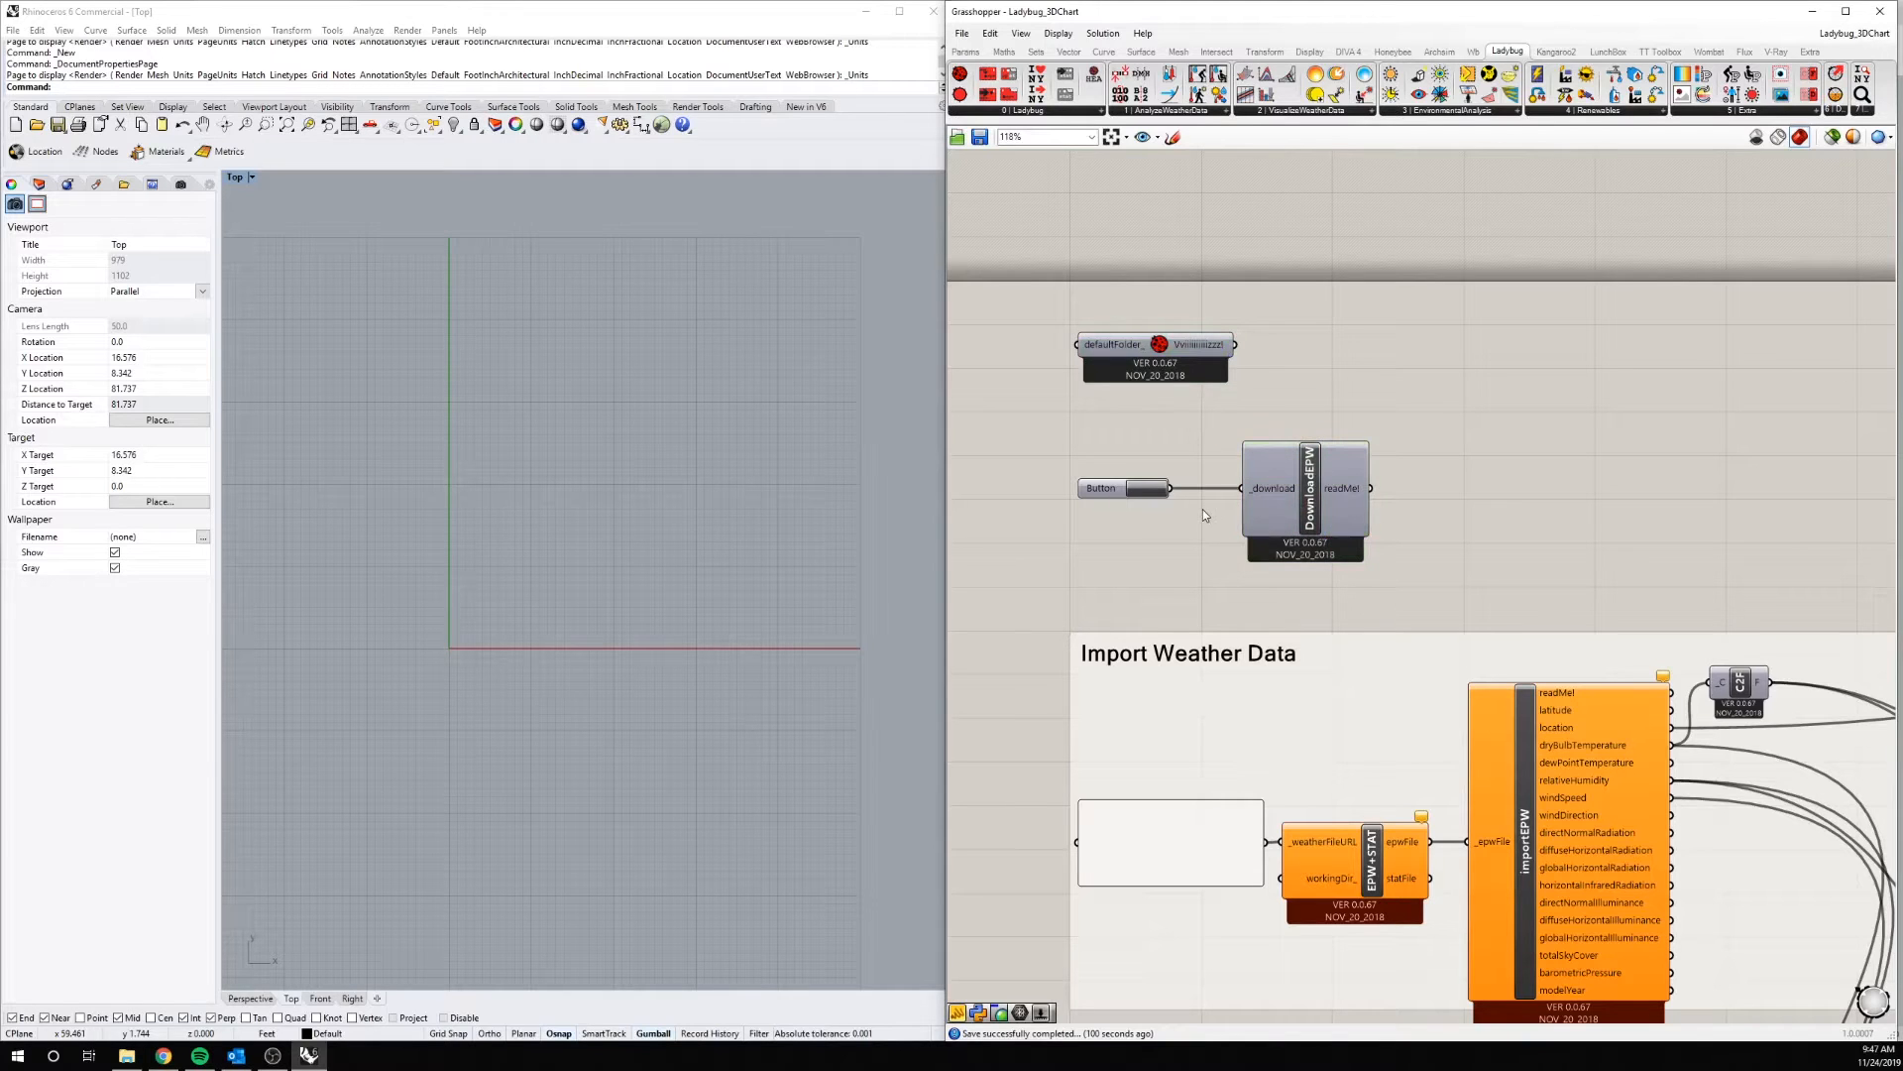
# Open the EPW map through the DownloadEPW component and copy the link of the Gainesville_Regional_Ap TMY3 weather file in Florida
pyautogui.click(1150, 489)
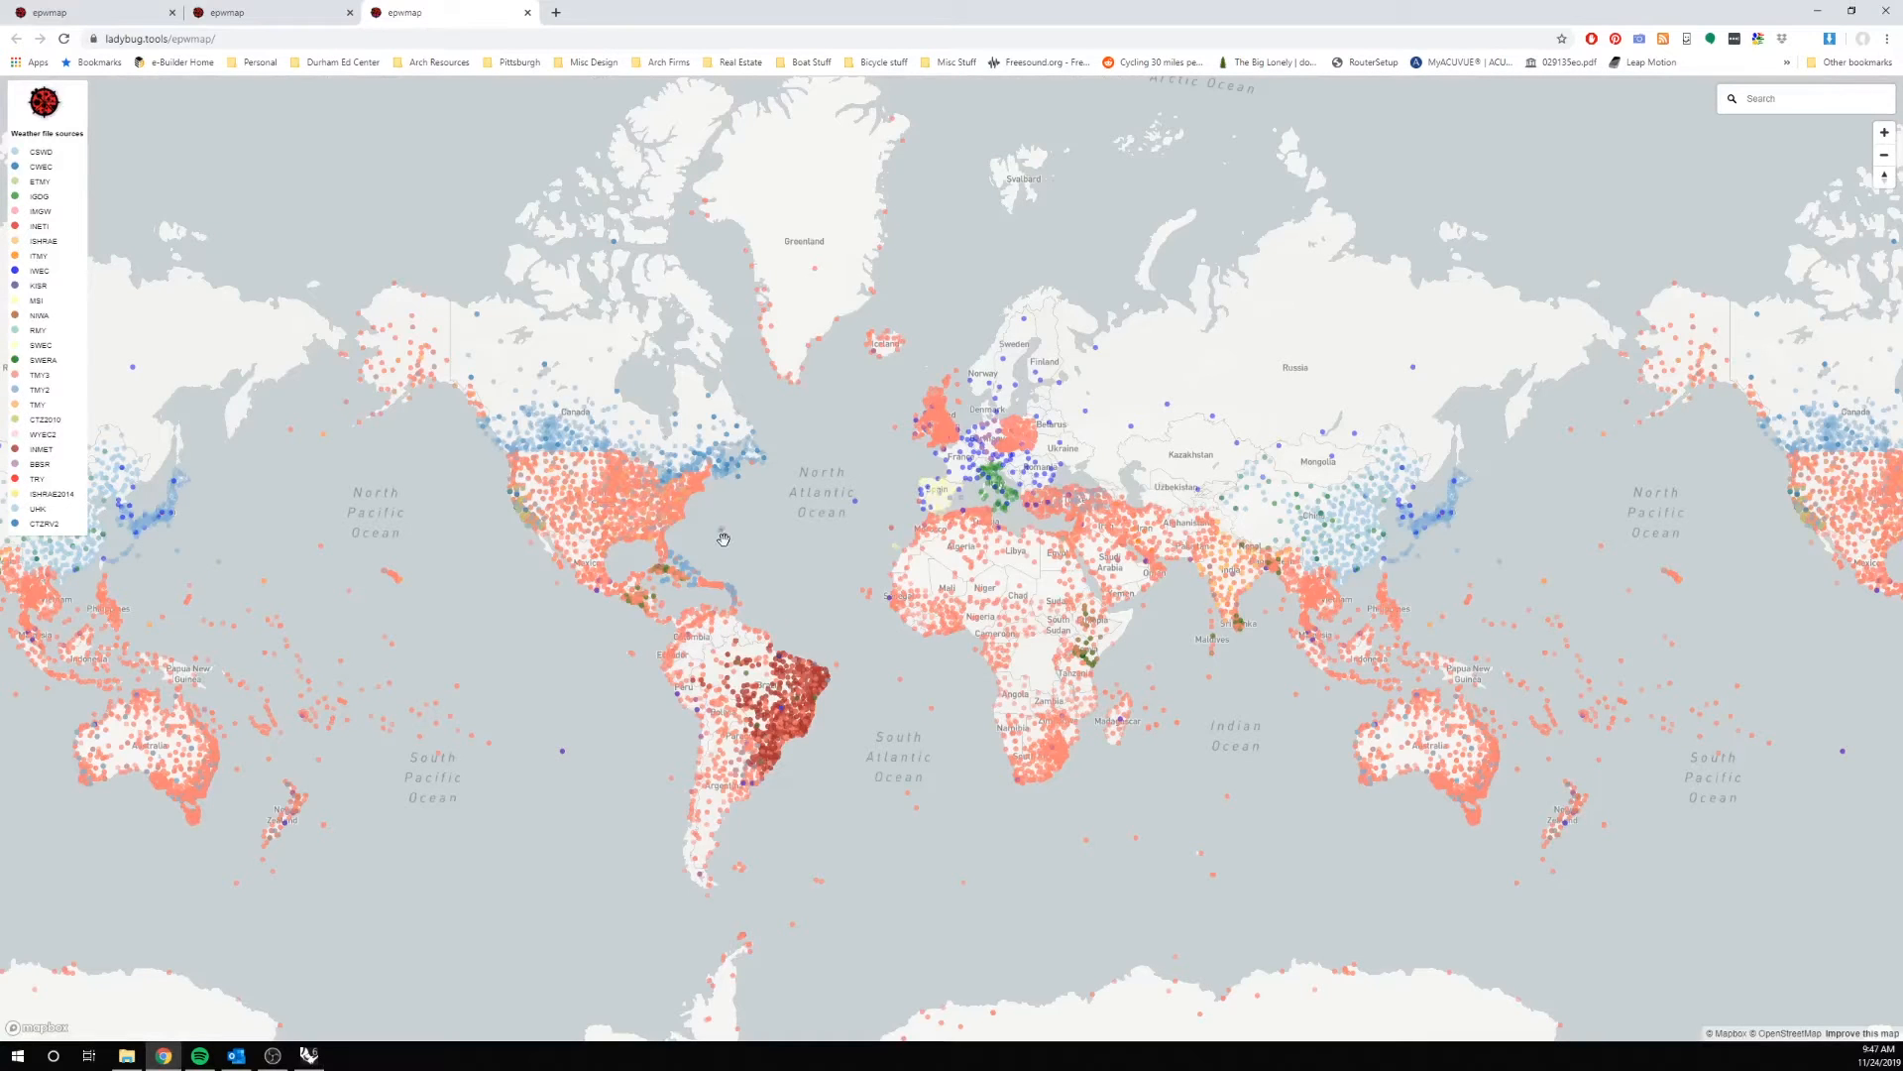
pyautogui.moveTo(753, 531); pyautogui.dragTo(1348, 458)
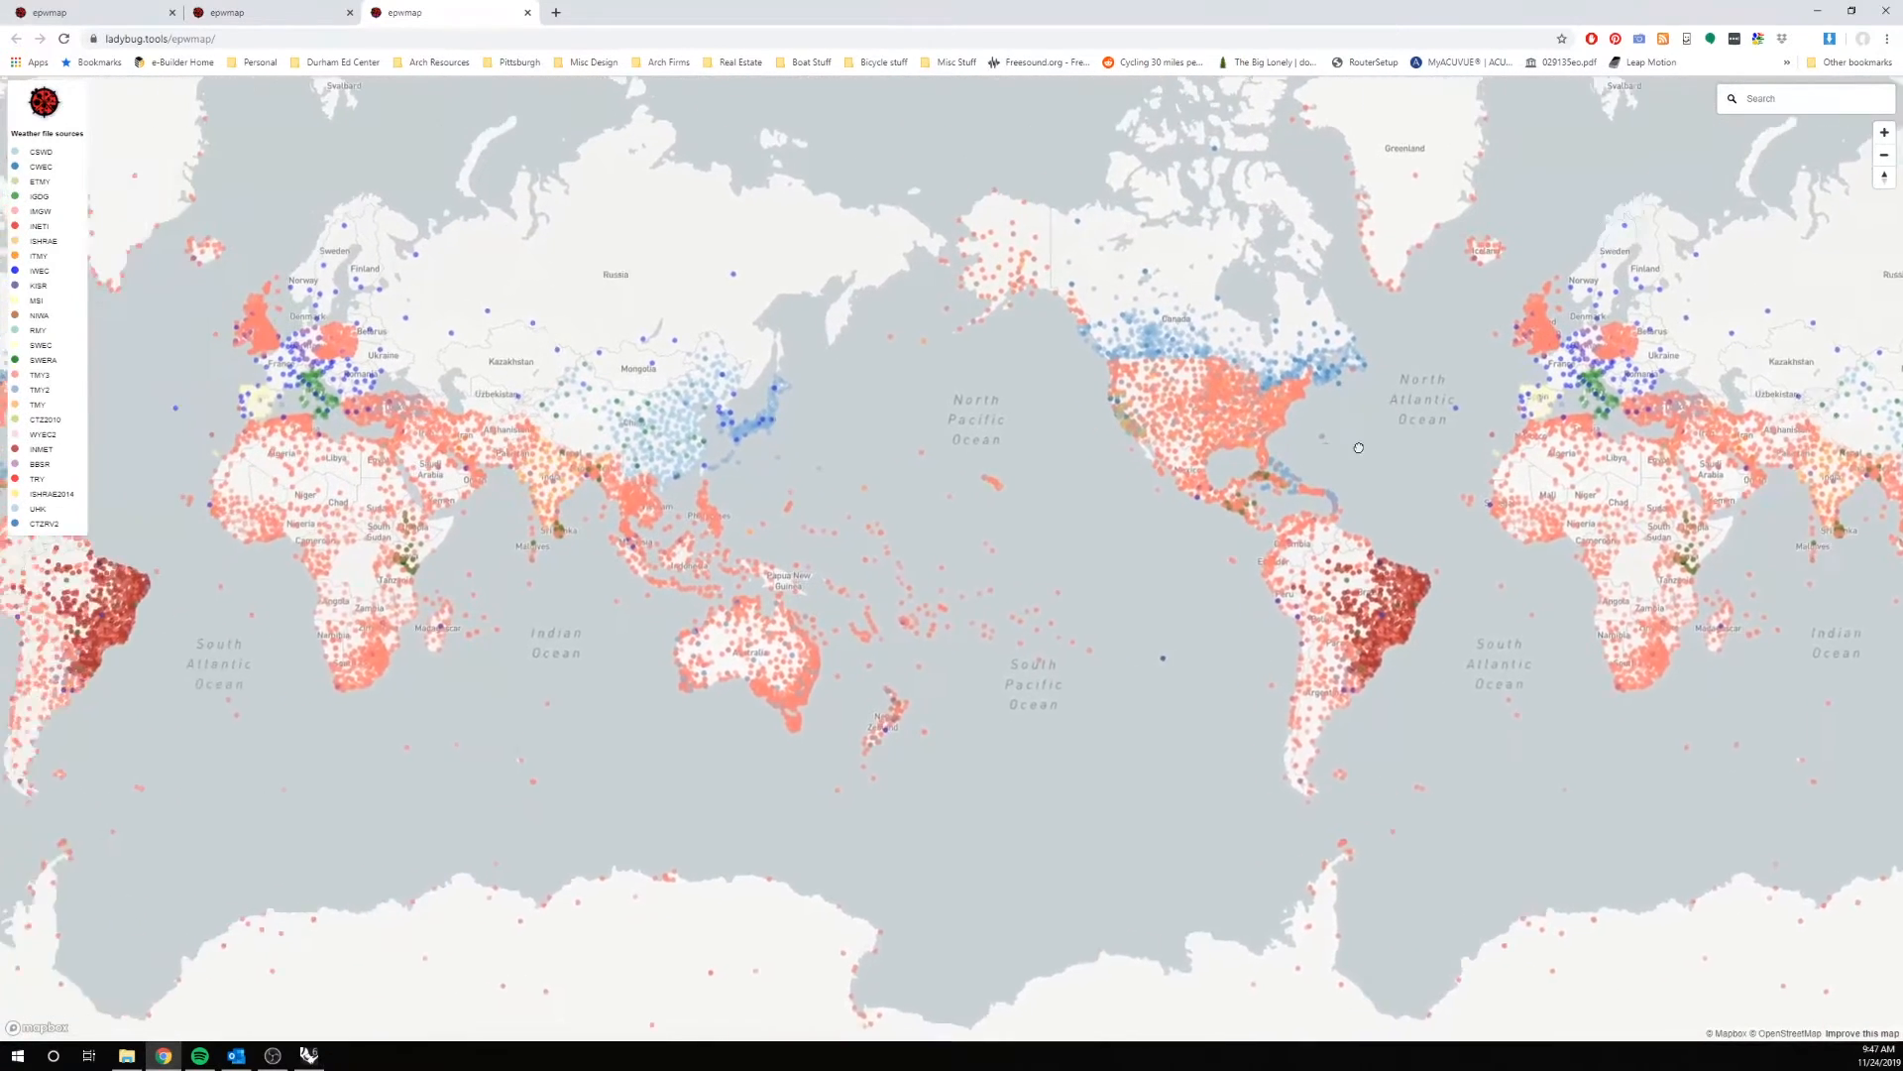
pyautogui.moveTo(654, 489); pyautogui.dragTo(1735, 536)
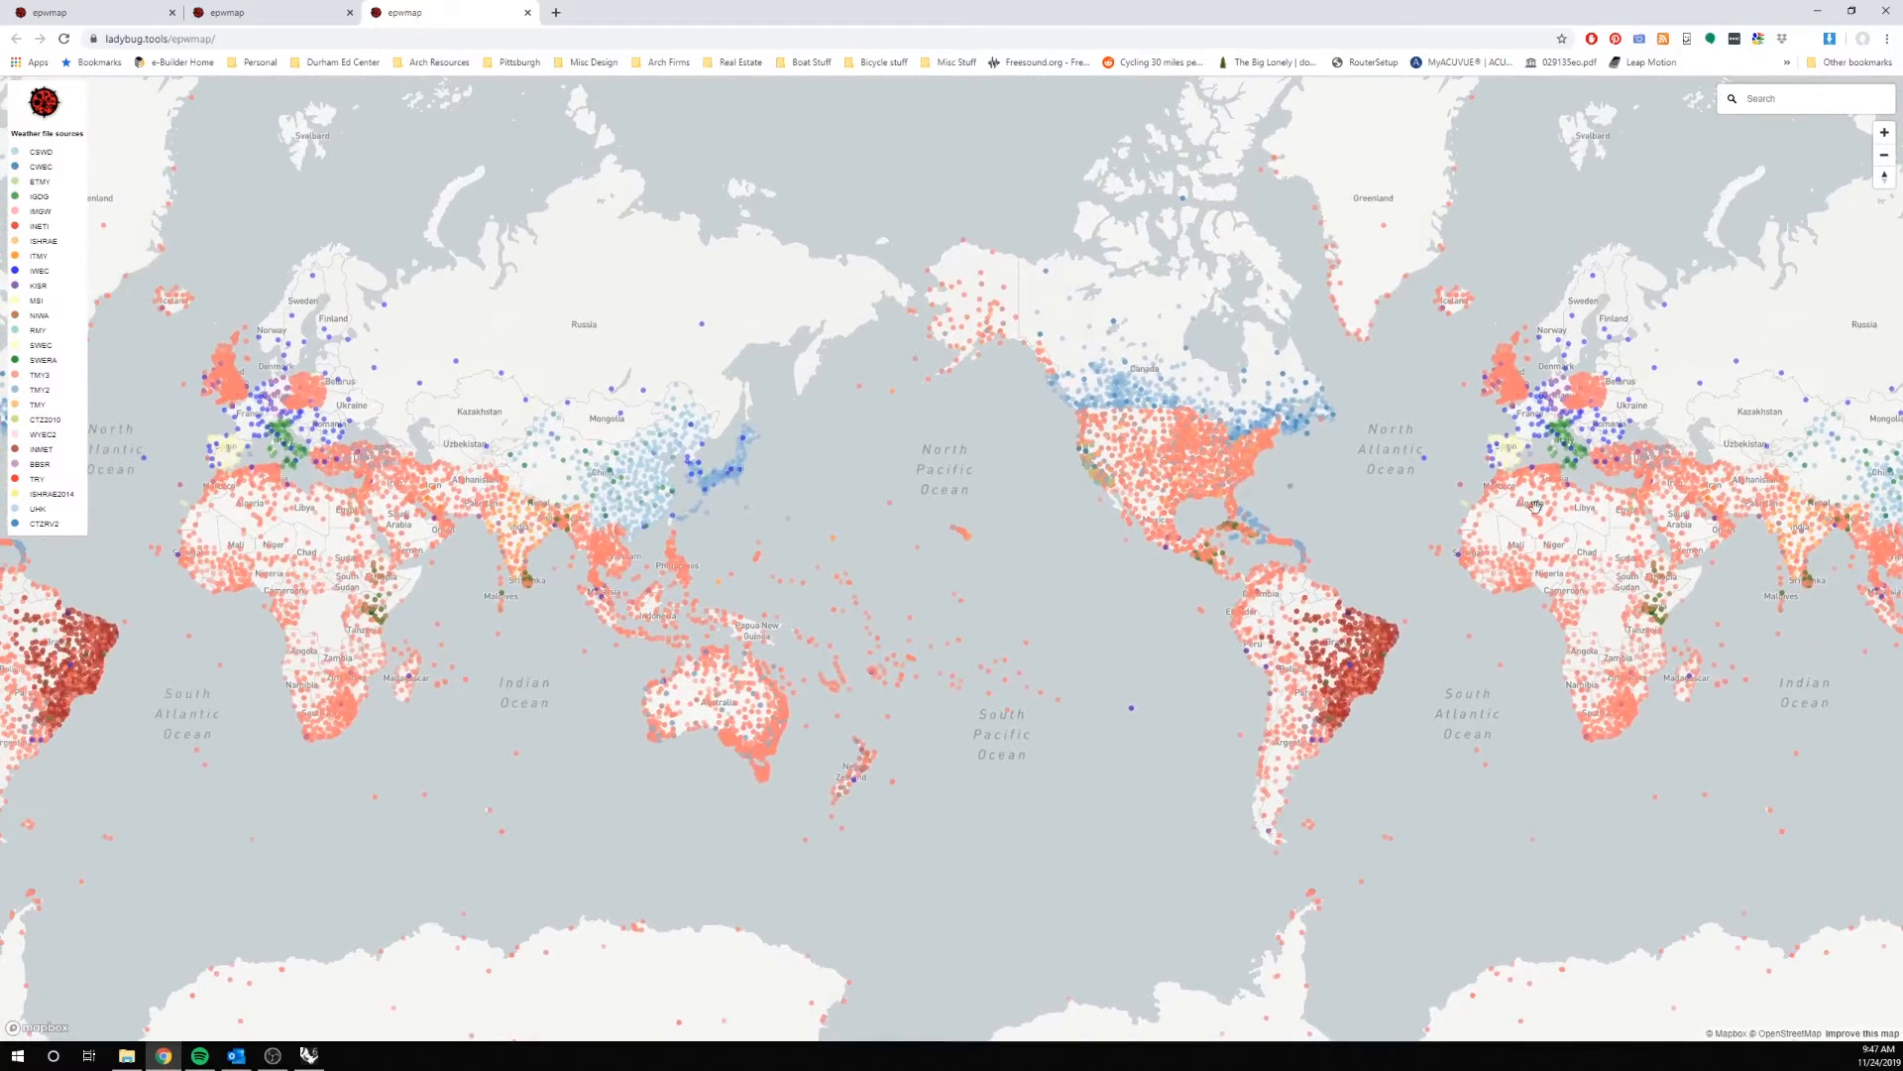
pyautogui.scroll(5, 1243, 504)
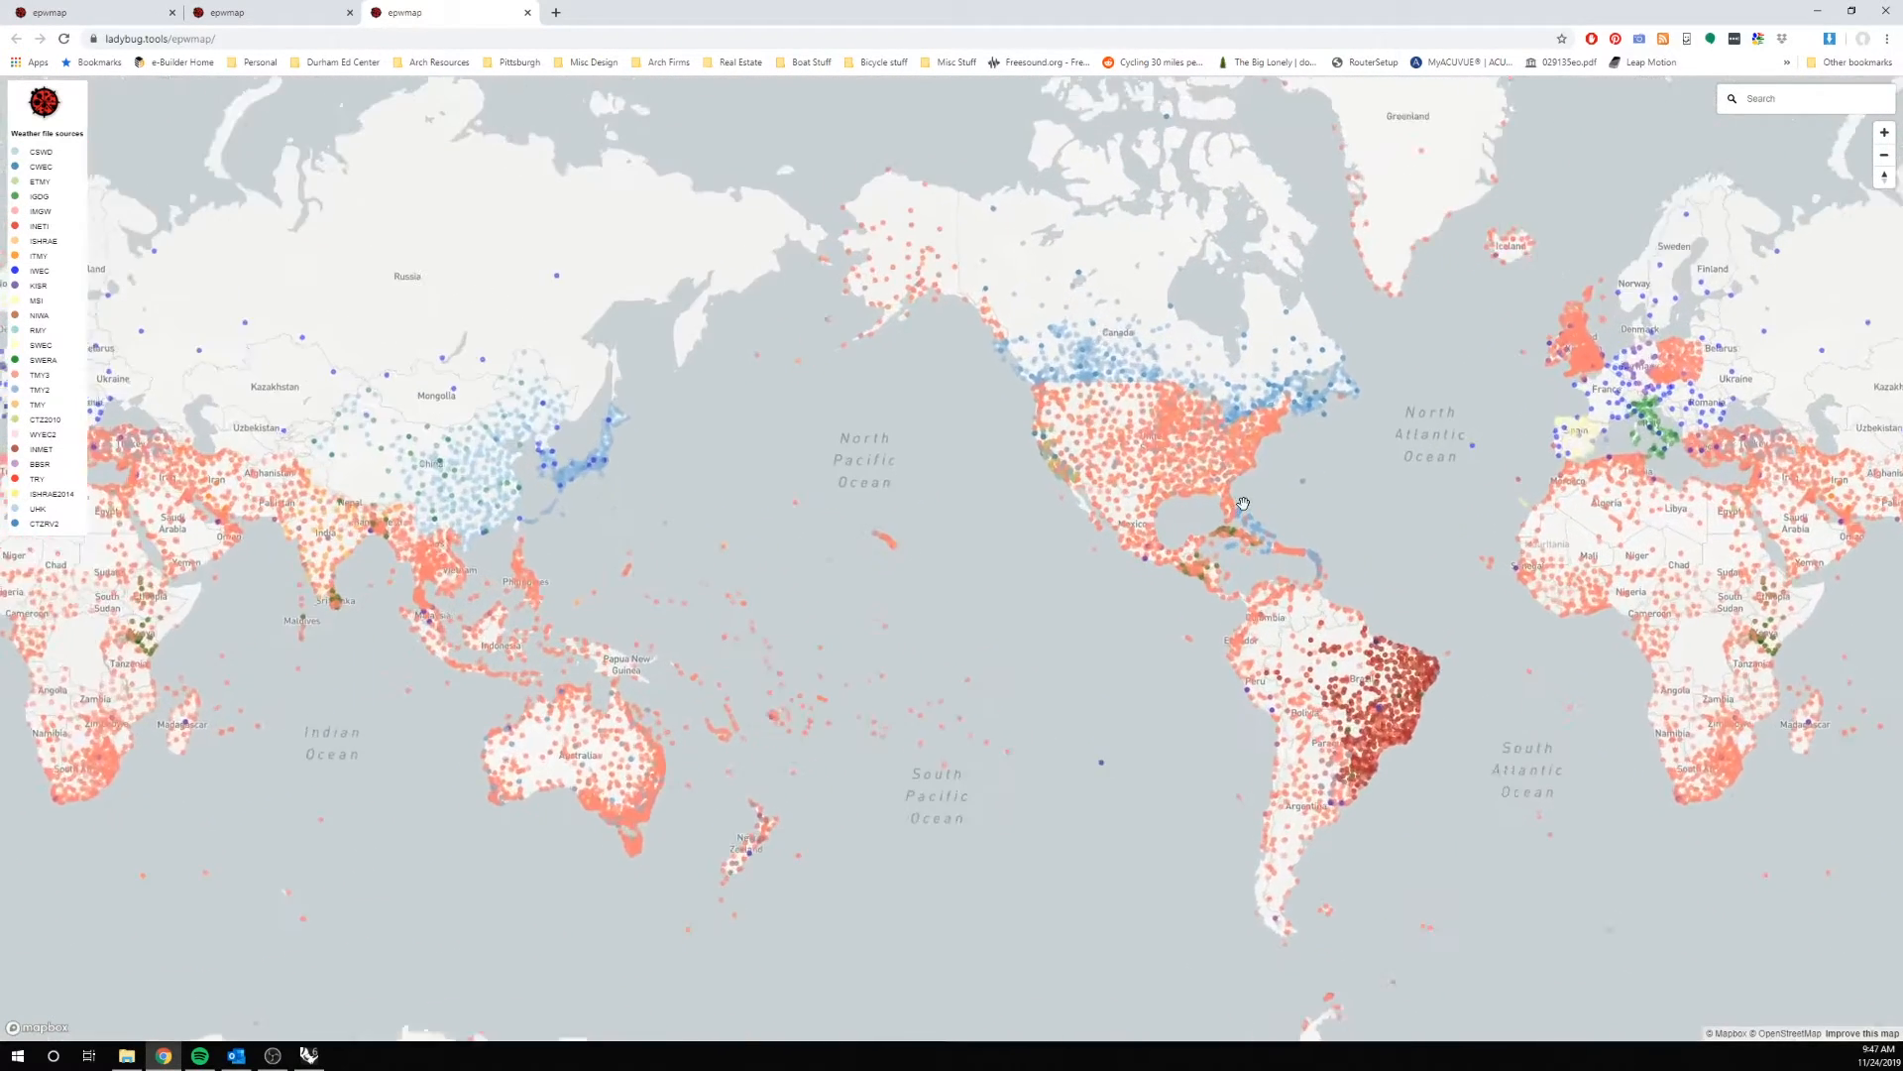
pyautogui.scroll(3, 1237, 501)
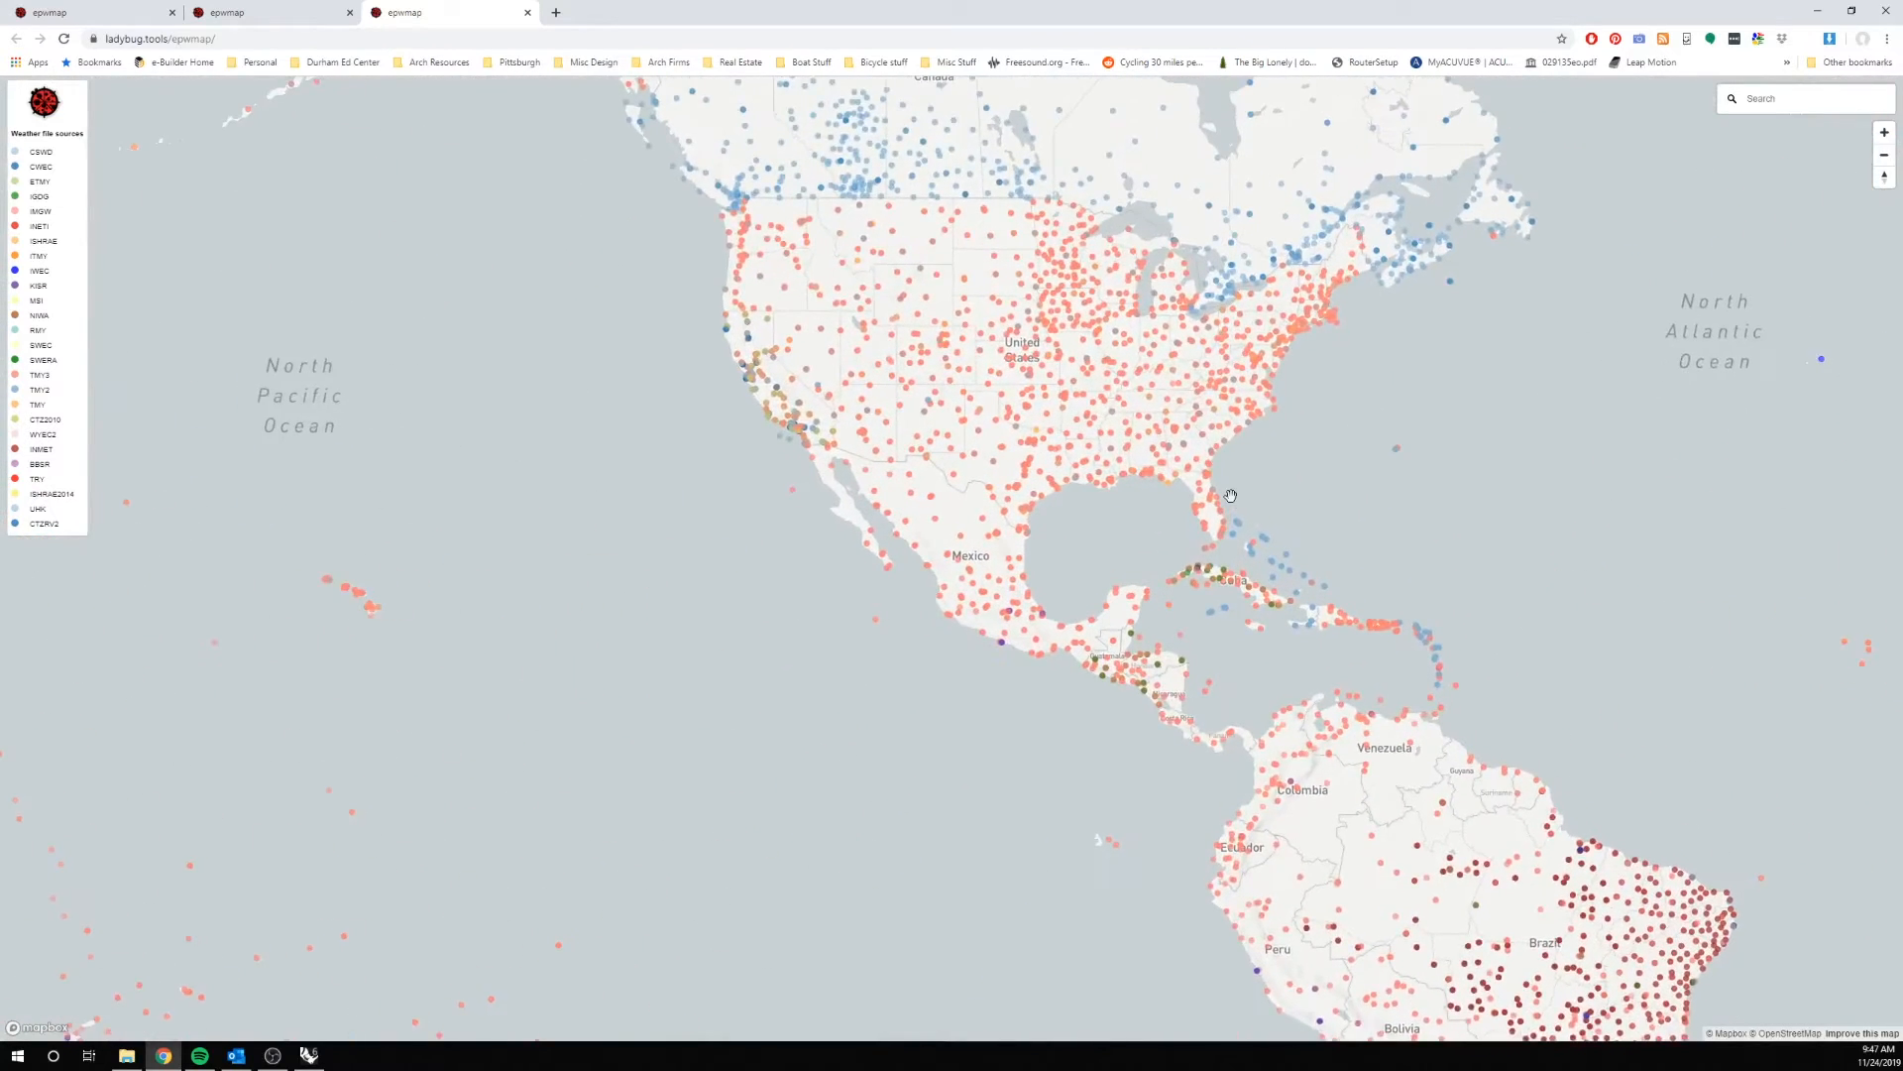
pyautogui.scroll(1, 1192, 484)
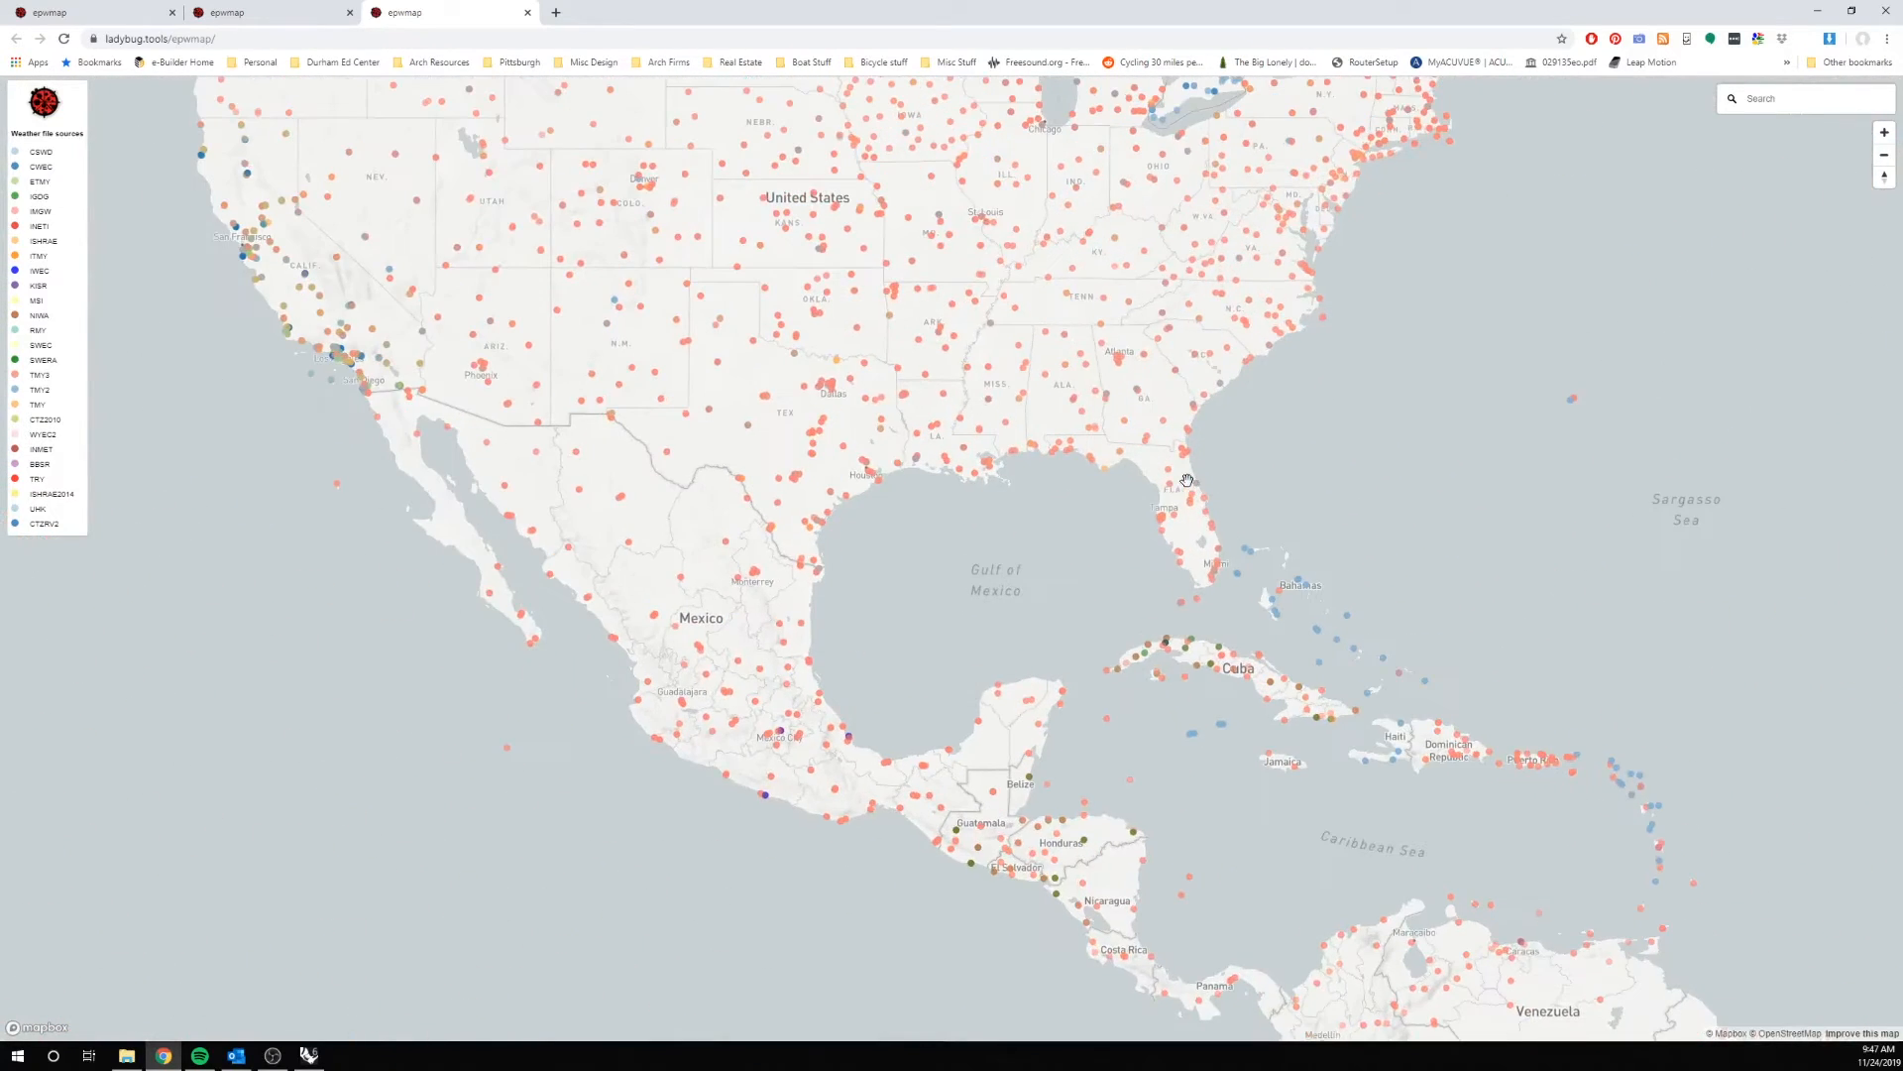
pyautogui.scroll(3, 1187, 479)
pyautogui.scroll(3, 1170, 476)
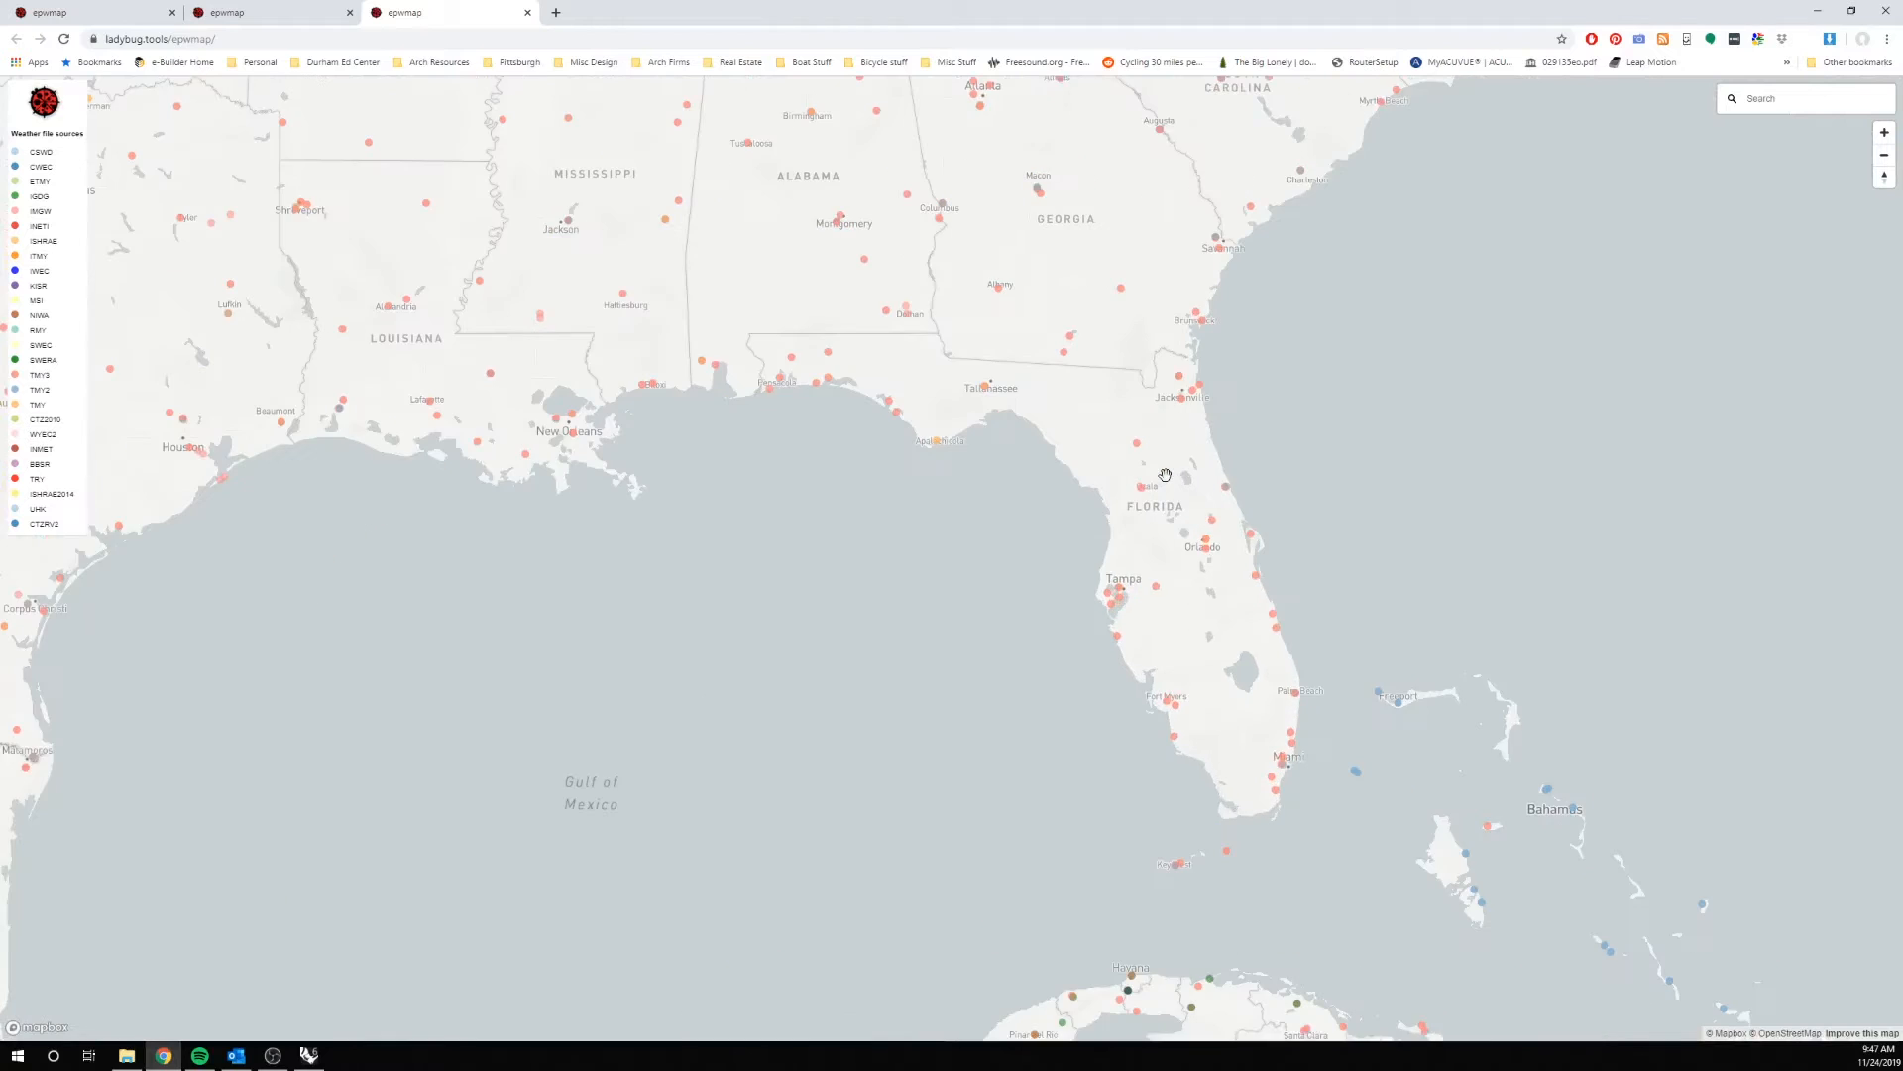
pyautogui.scroll(2, 1159, 472)
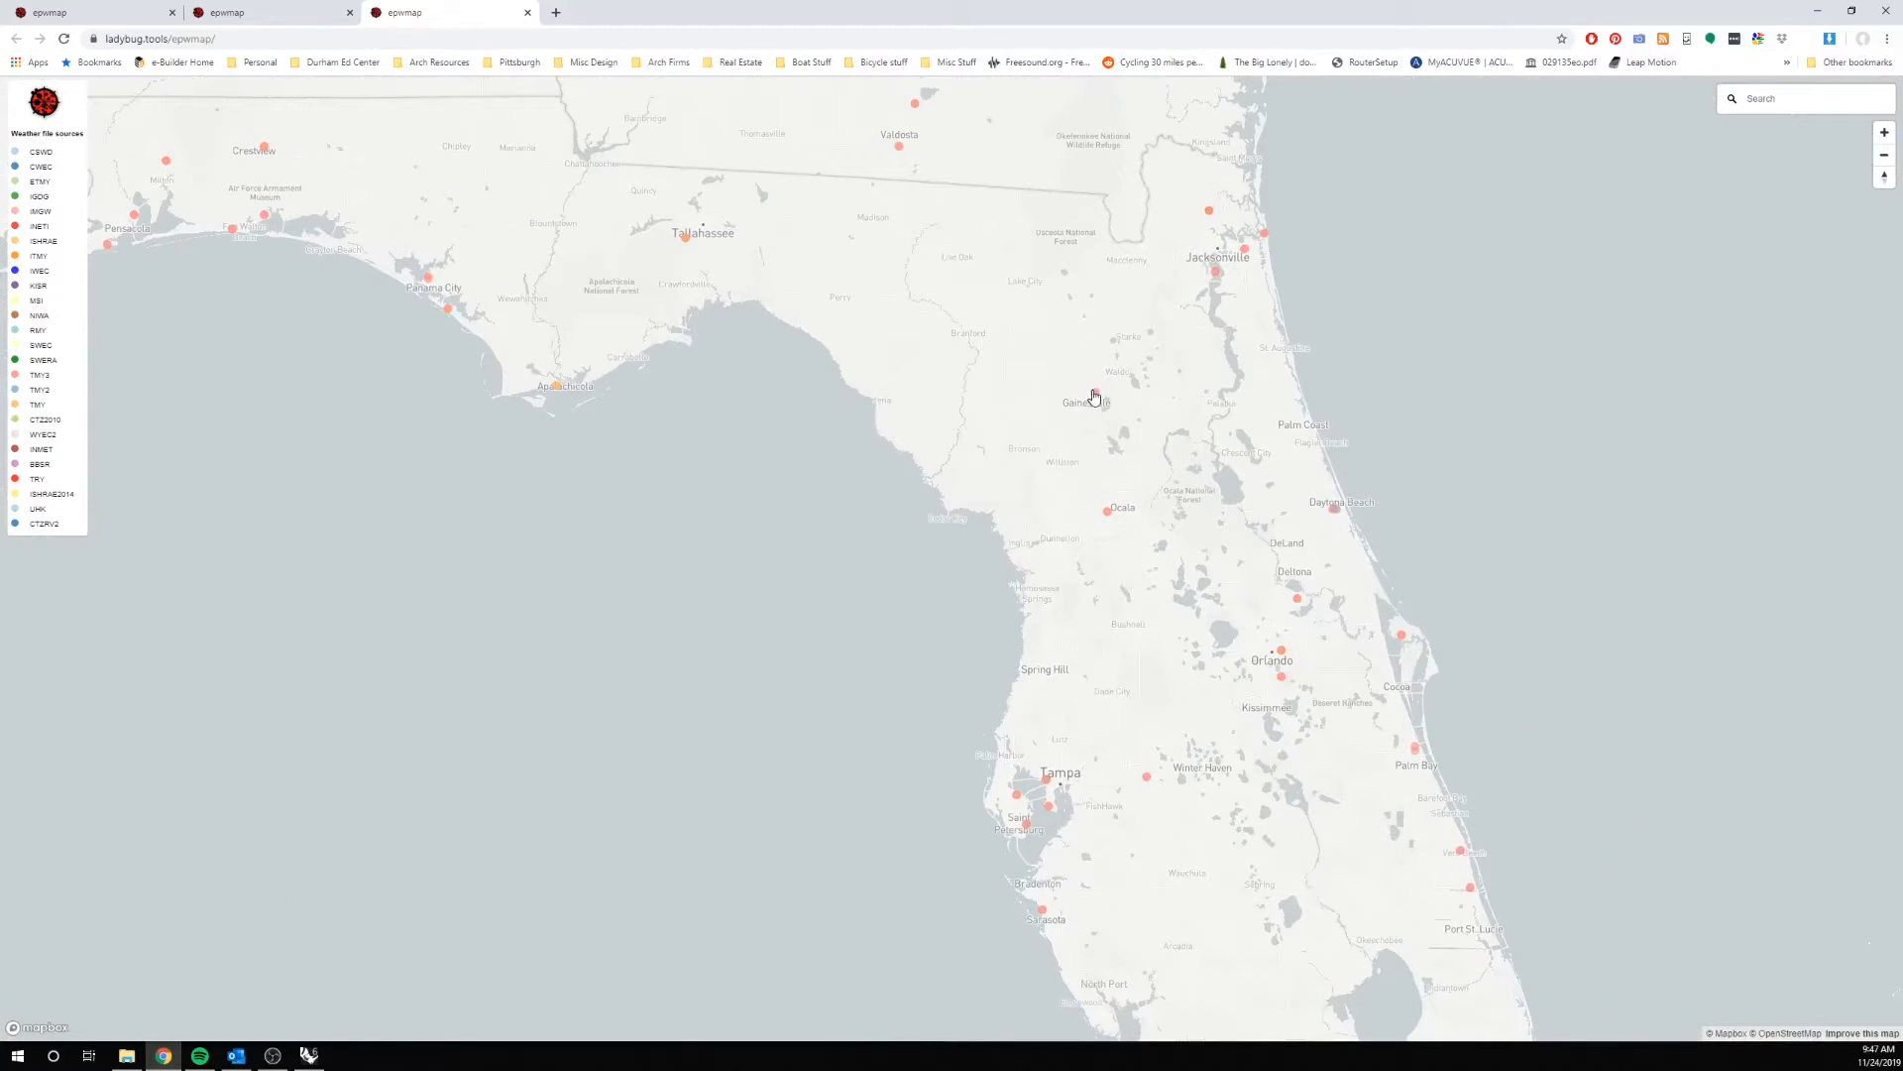
pyautogui.click(1094, 394)
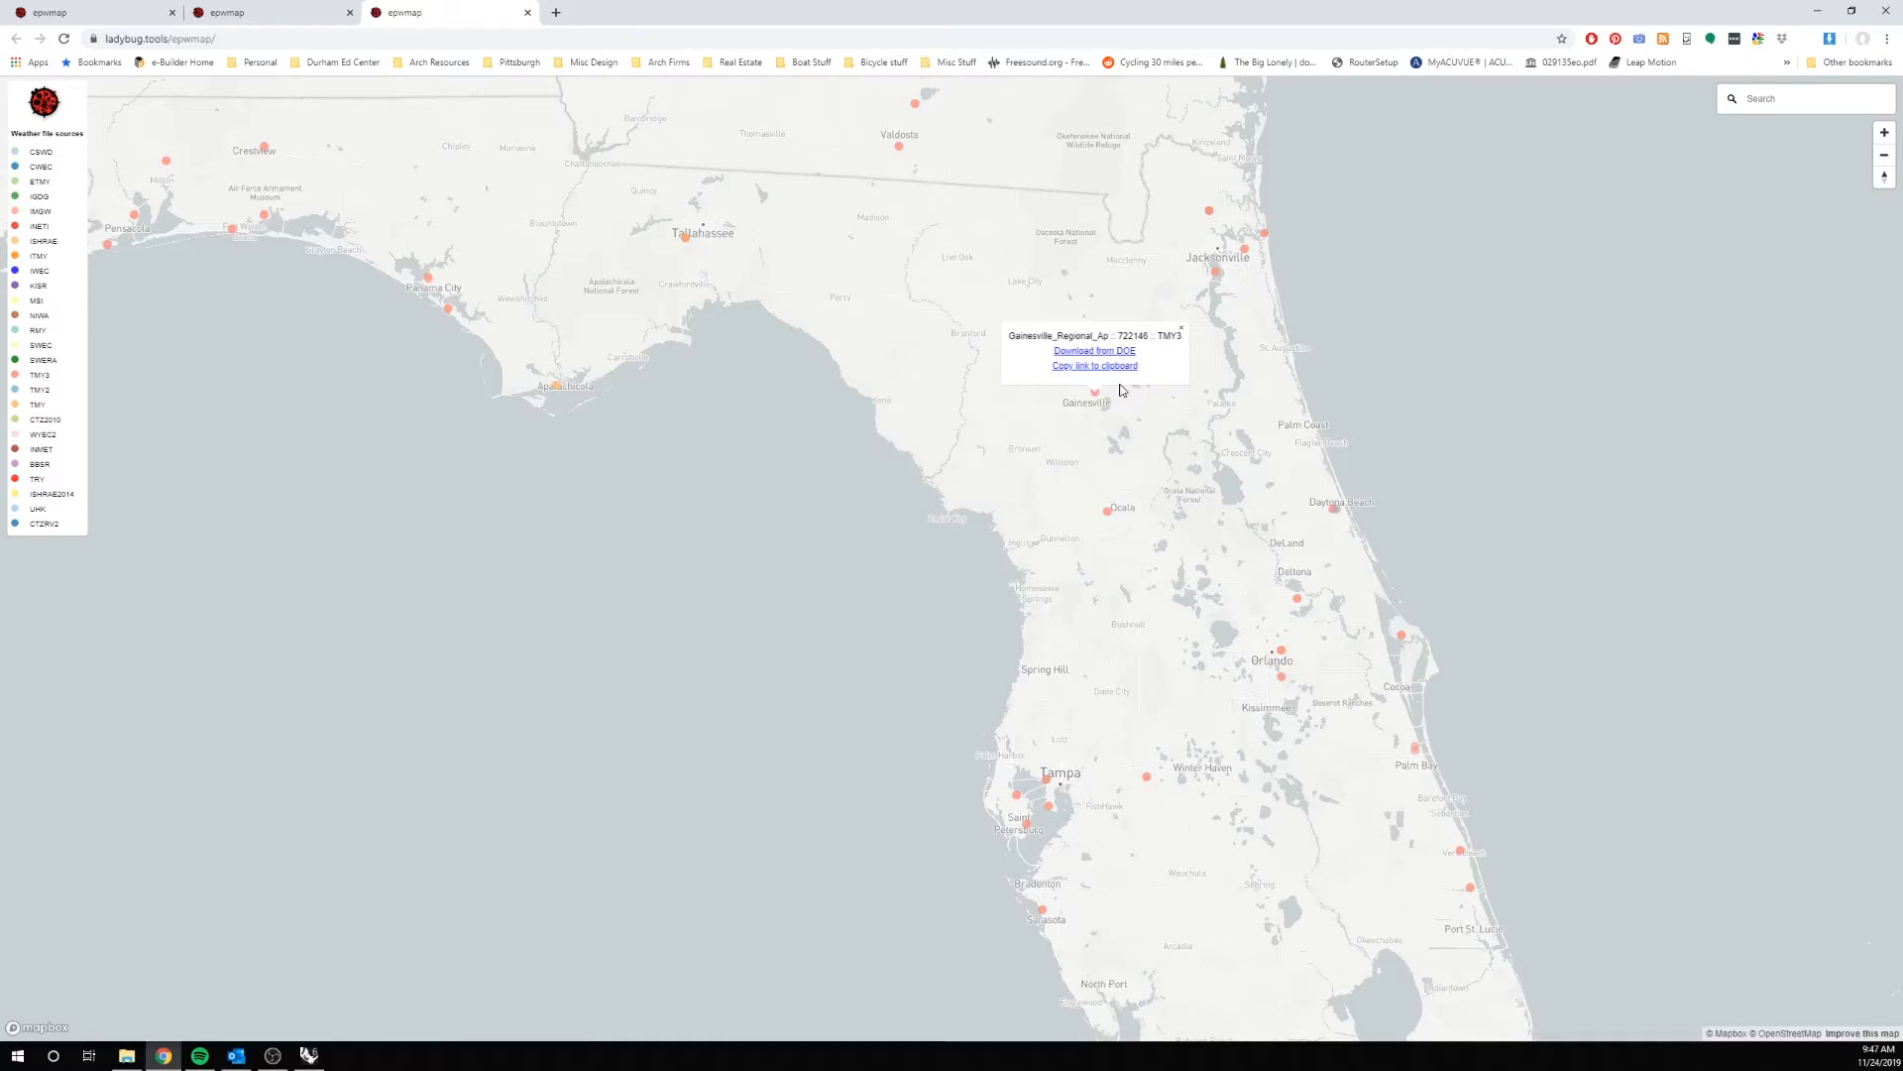
# Switch back to Grasshopper and enter the copied Gainesville weather file URL in the empty panel feeding the EPW+STAT component
pyautogui.hotkey('alt', 'Tab')
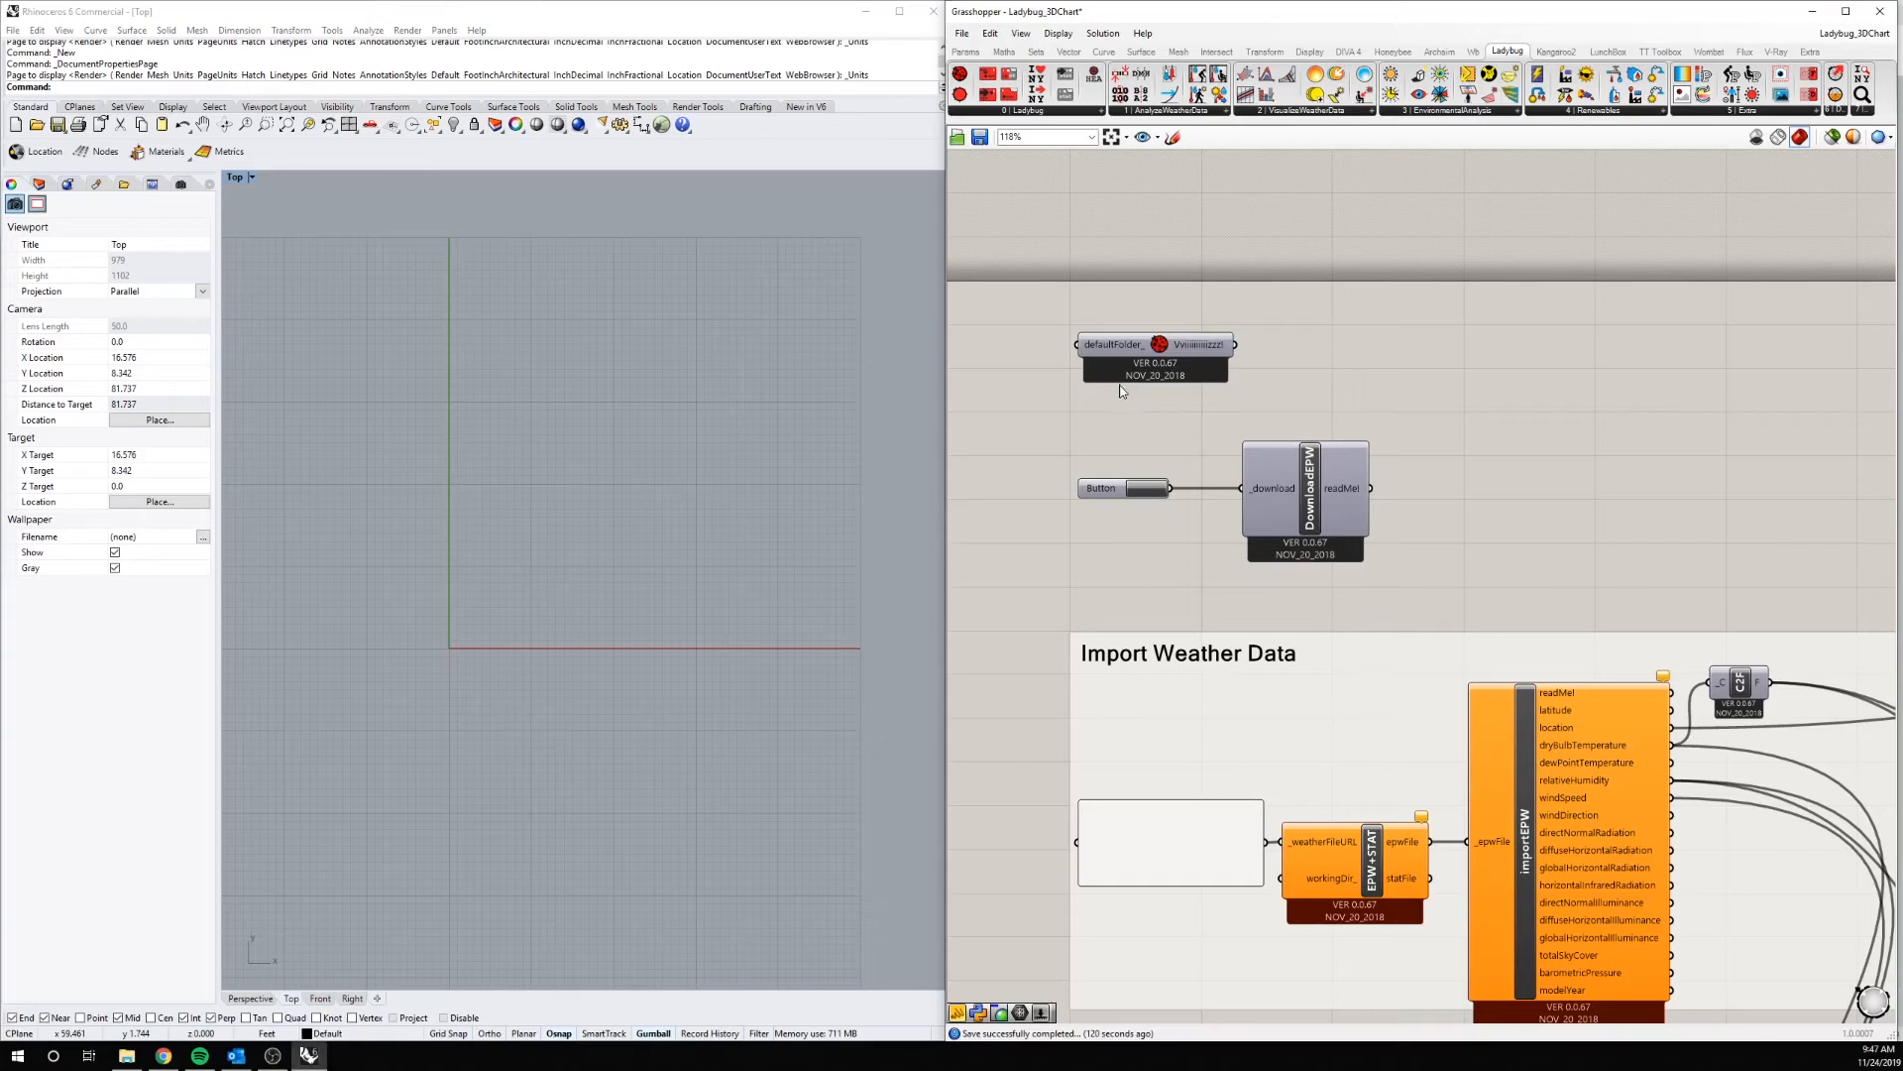
pyautogui.moveTo(1156, 558); pyautogui.dragTo(1161, 220, button='right')
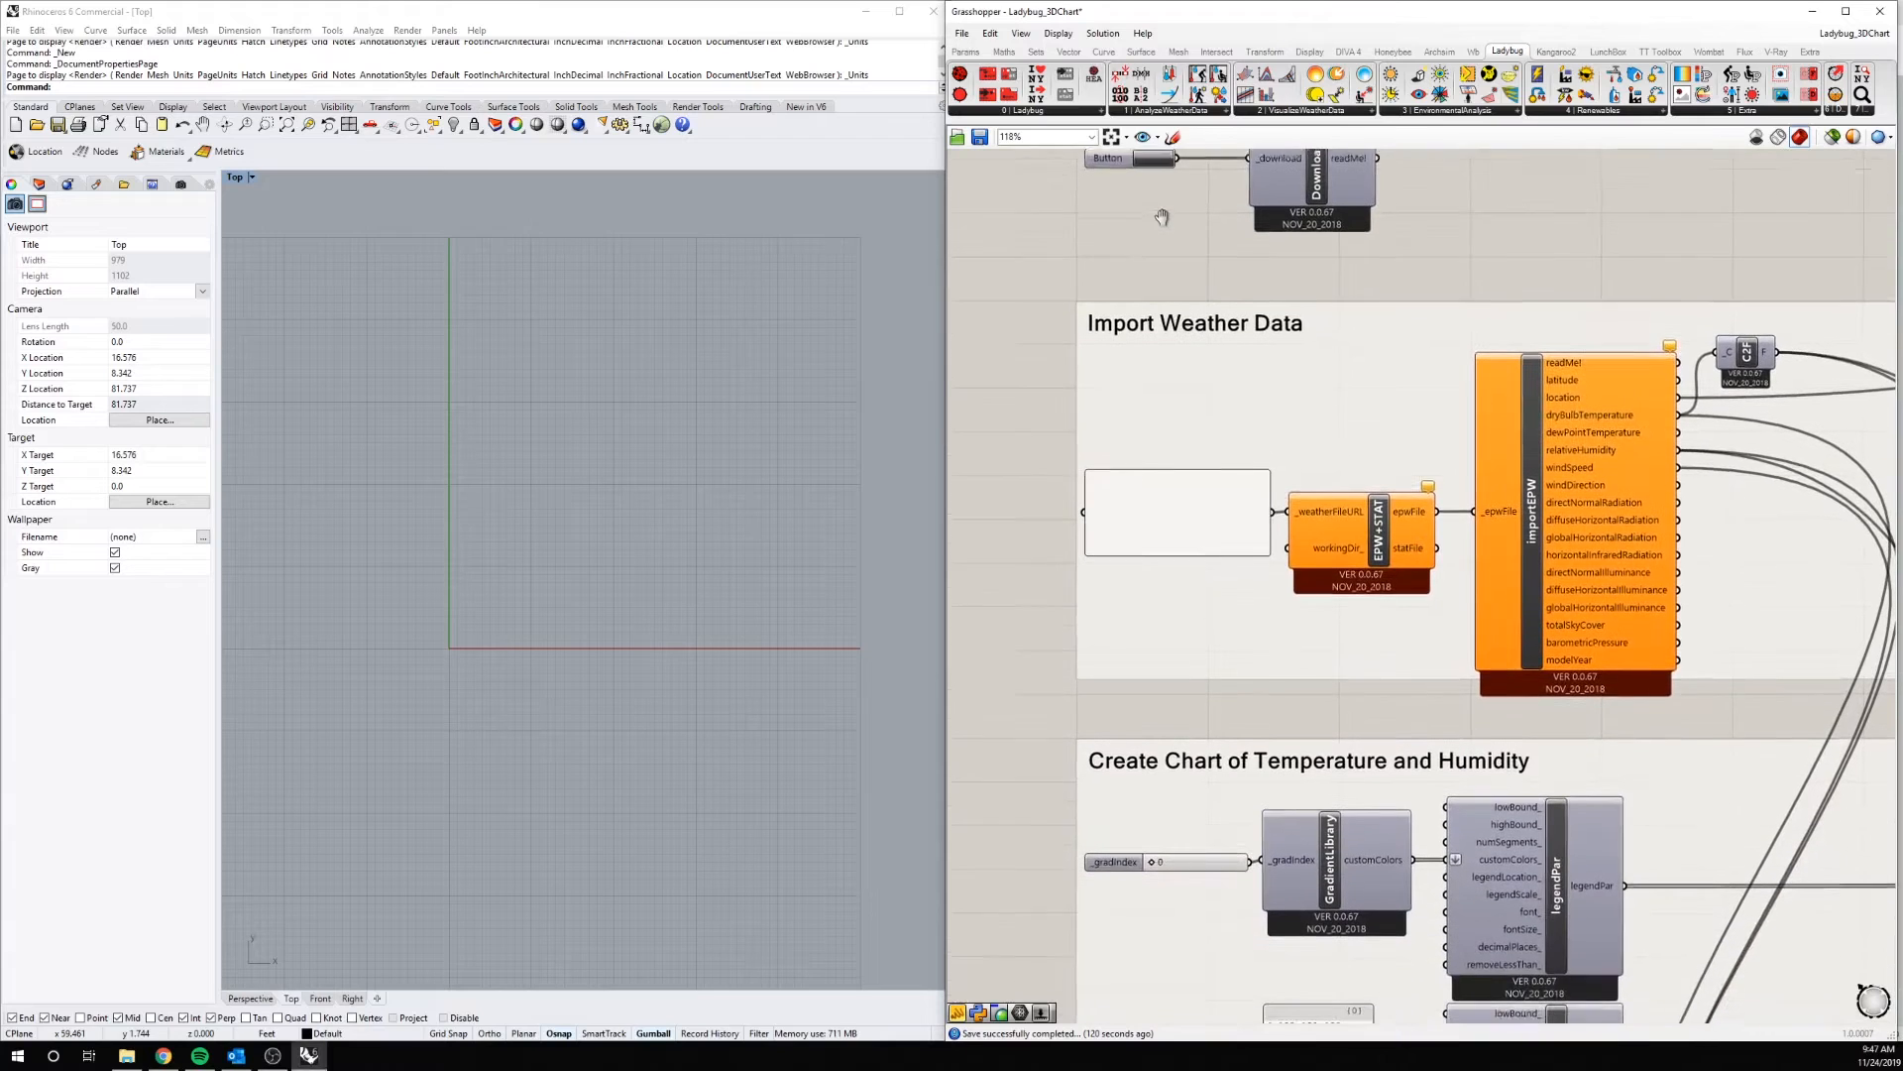
pyautogui.doubleClick(1162, 506)
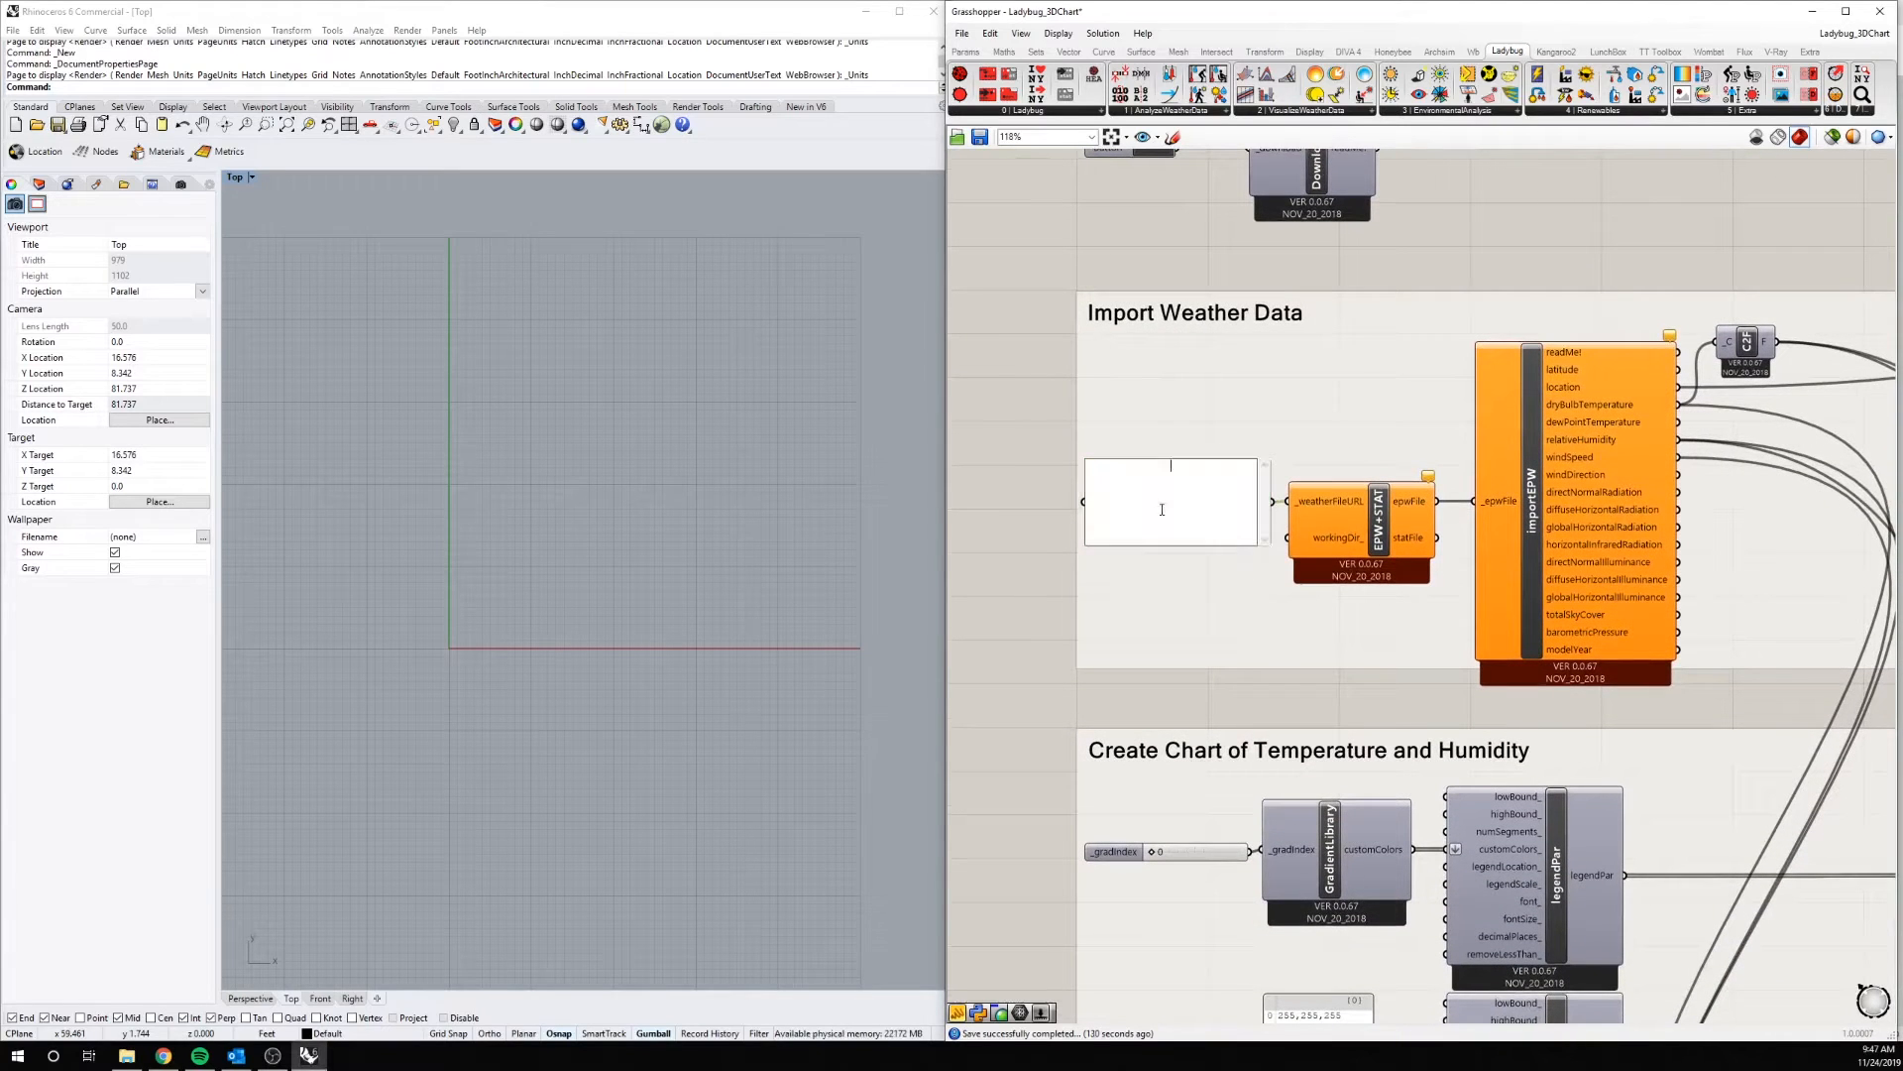
pyautogui.write('https://www.energyplus.net/weather-download/north_and_central_america_wmo_region_4/USA/FL/USA_FL_Gainesville.Rgnl.AP.722146_TMY3/all')
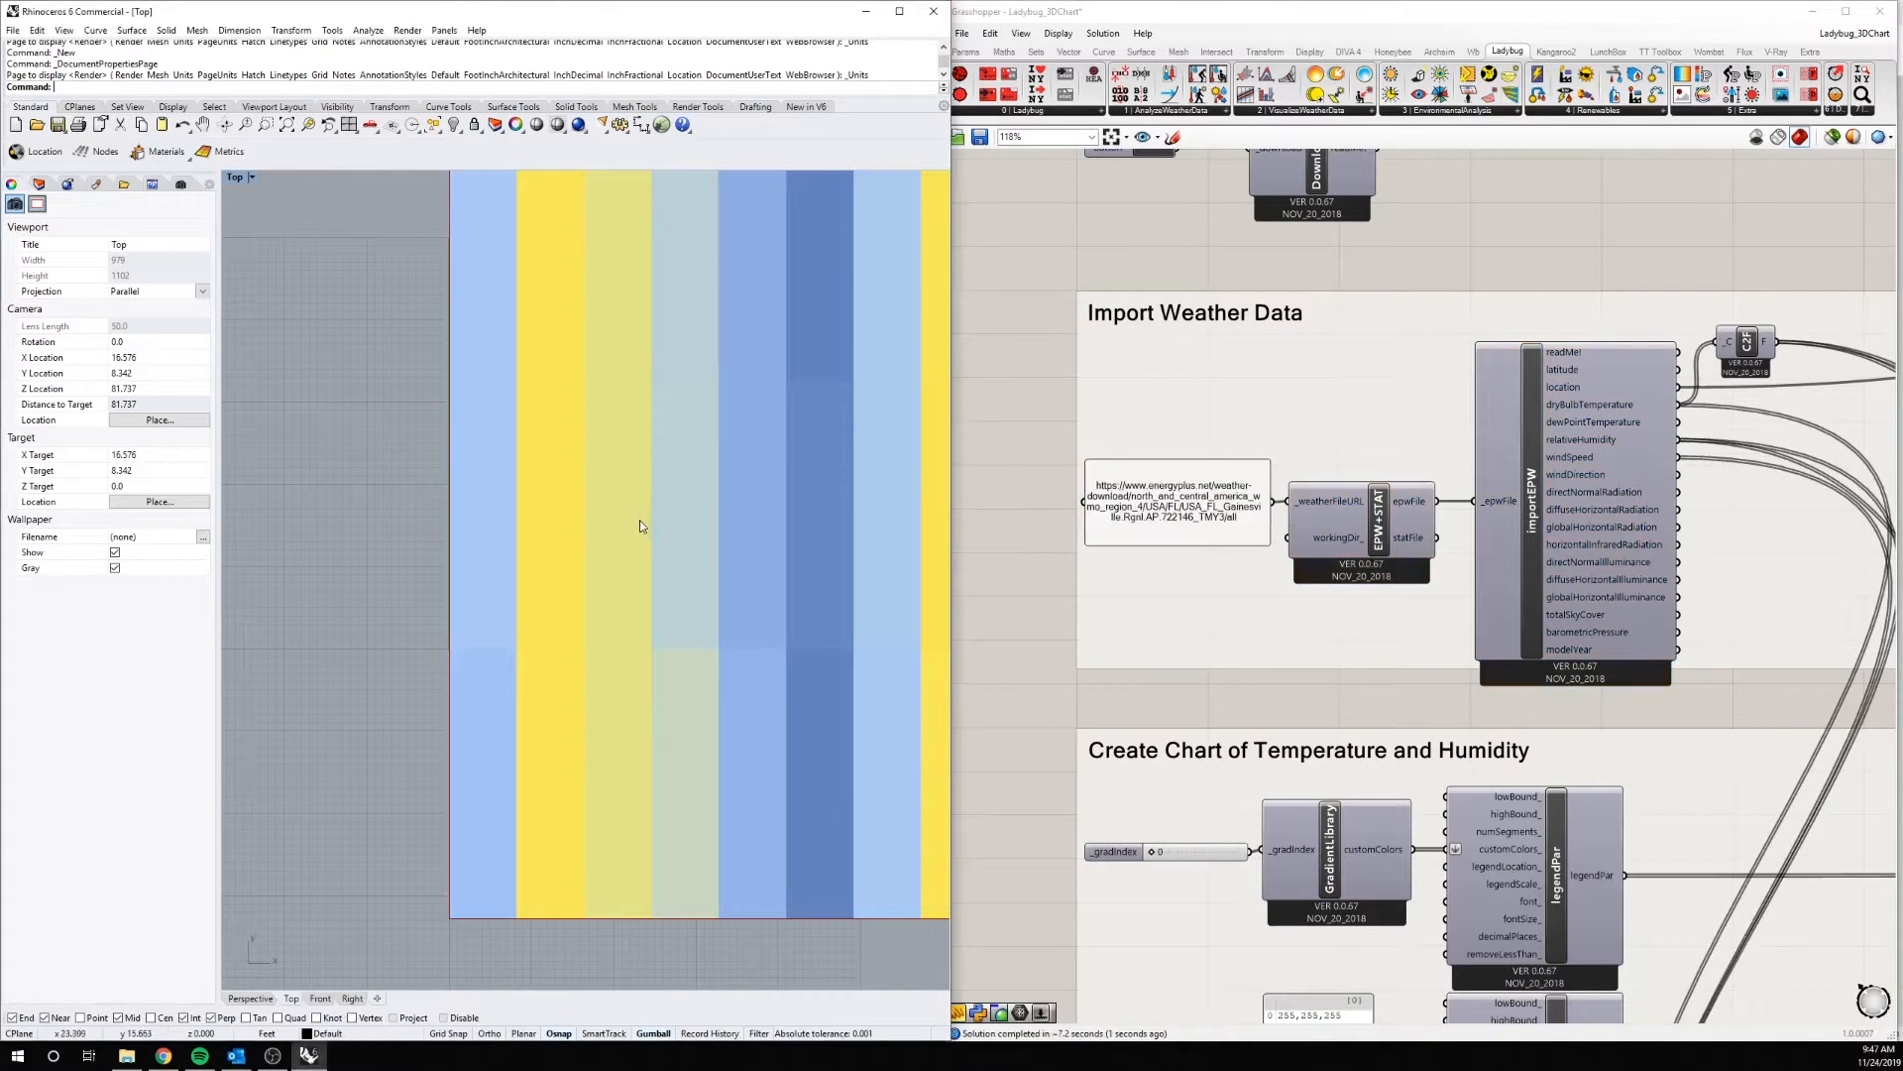
# Frame the complete dry bulb temperature and relative humidity charts in the Top viewport
pyautogui.scroll(-10, 336, 539)
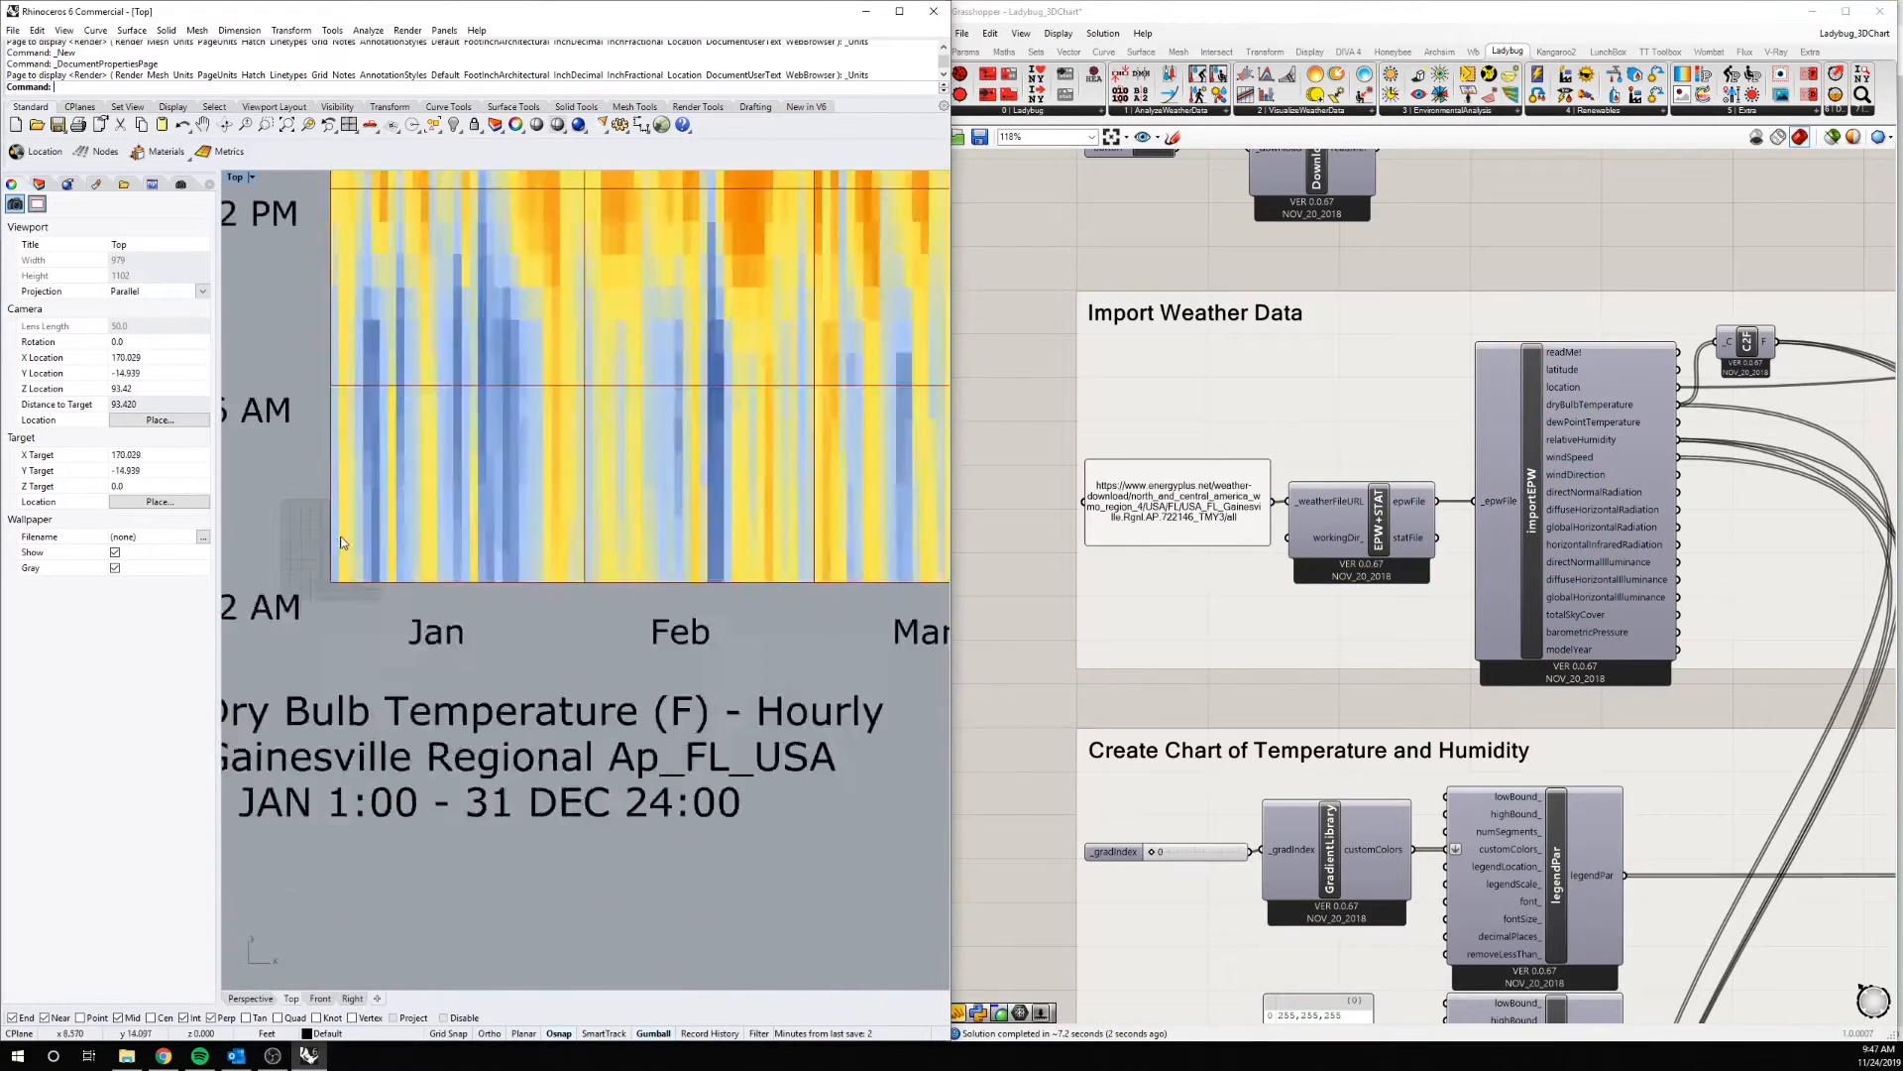
pyautogui.scroll(-15, 342, 544)
pyautogui.moveTo(567, 656); pyautogui.dragTo(514, 586, button='right')
# Examine how importEPW and C2F feed the two 3DChart components, and which chart each of them draws
pyautogui.click(1210, 704)
pyautogui.scroll(-3, 1210, 706)
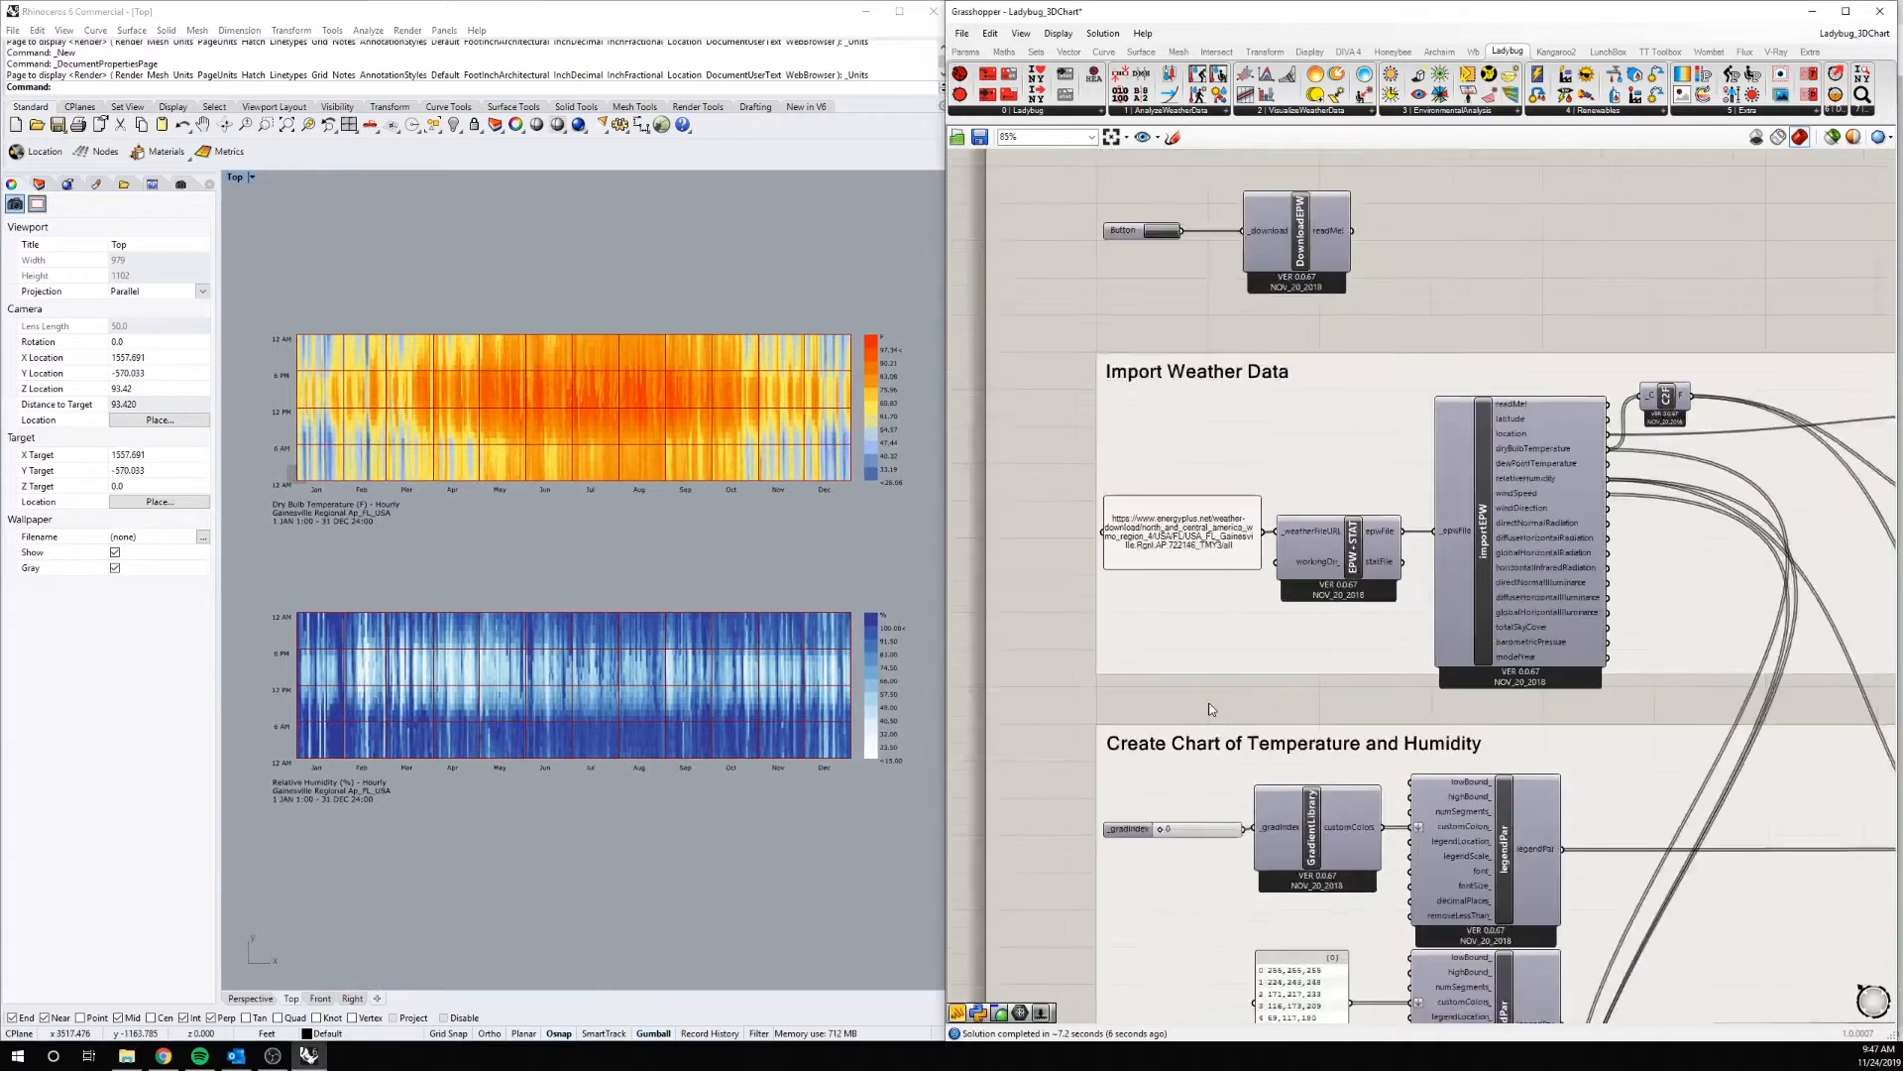
pyautogui.scroll(-2, 1278, 709)
pyautogui.moveTo(1609, 710); pyautogui.dragTo(1322, 672, button='right')
pyautogui.click(1113, 561)
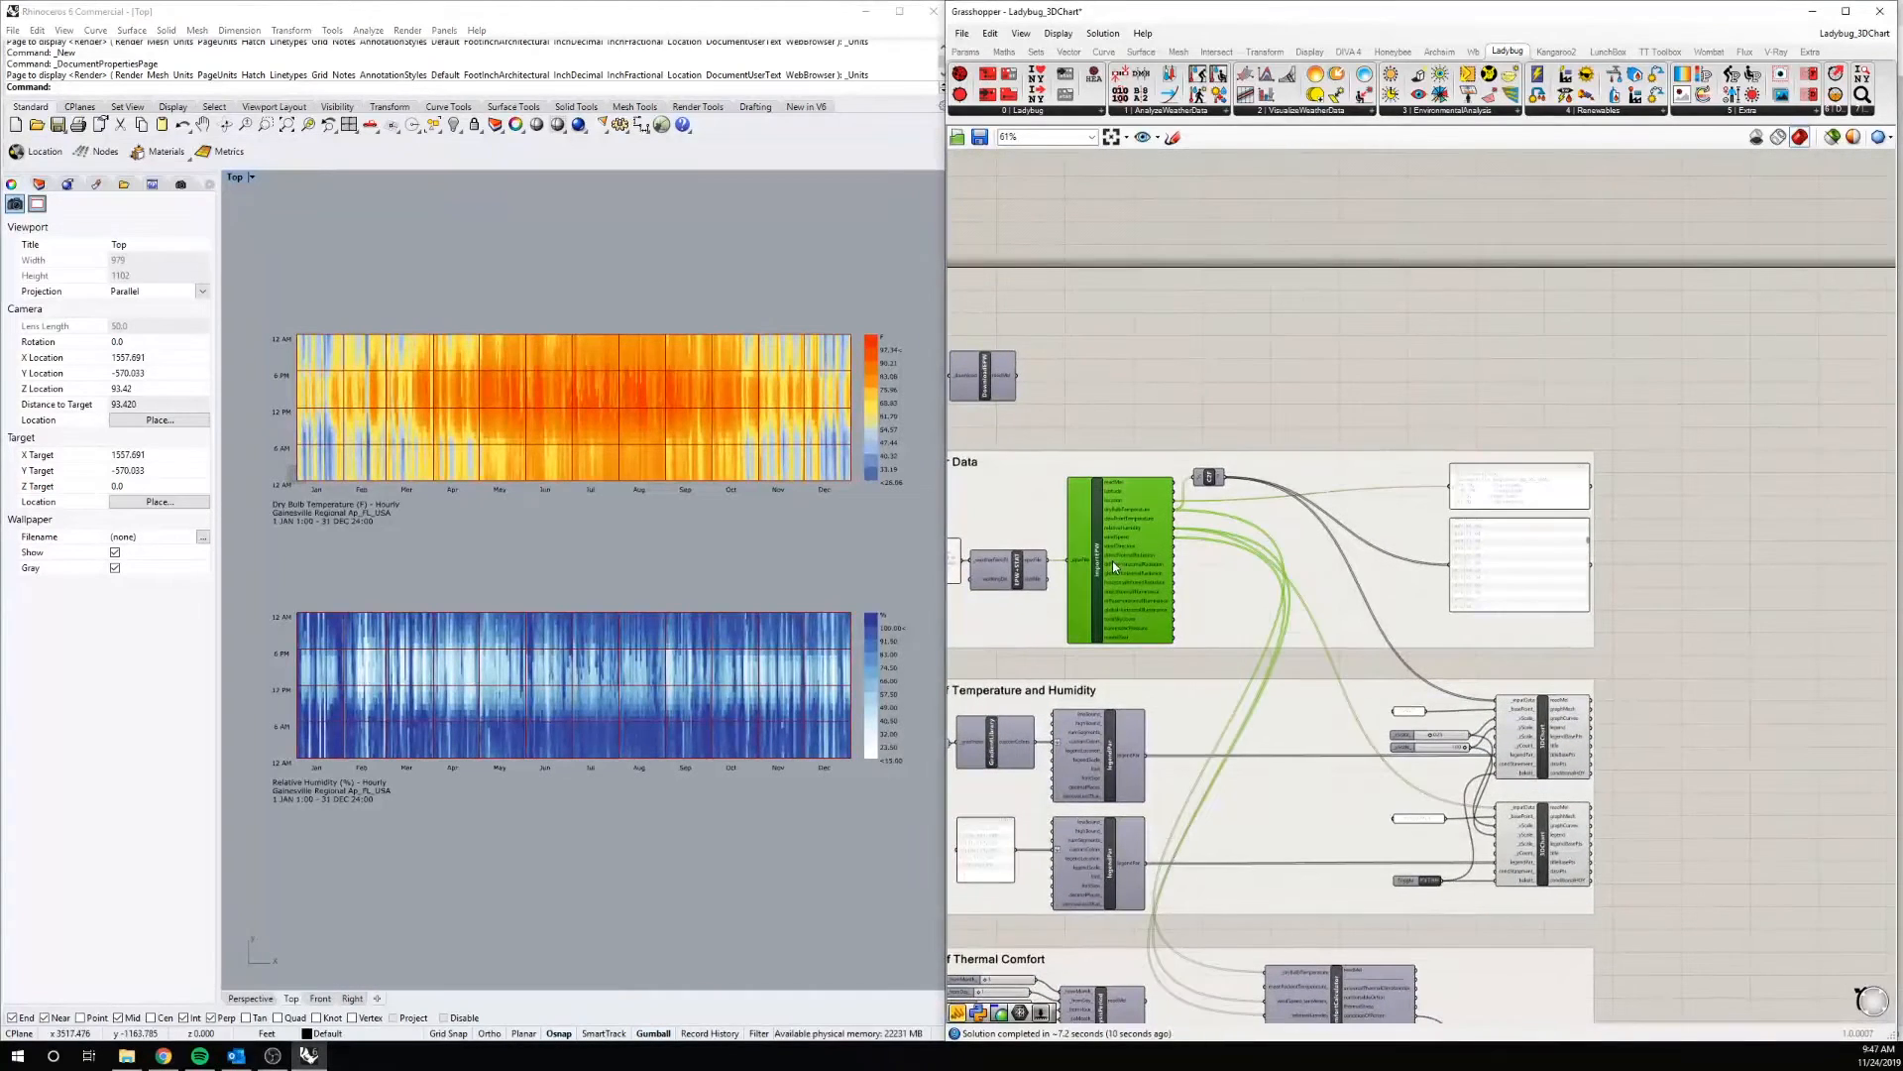
pyautogui.keyDown('shift'); pyautogui.click(1208, 476); pyautogui.keyUp('shift')
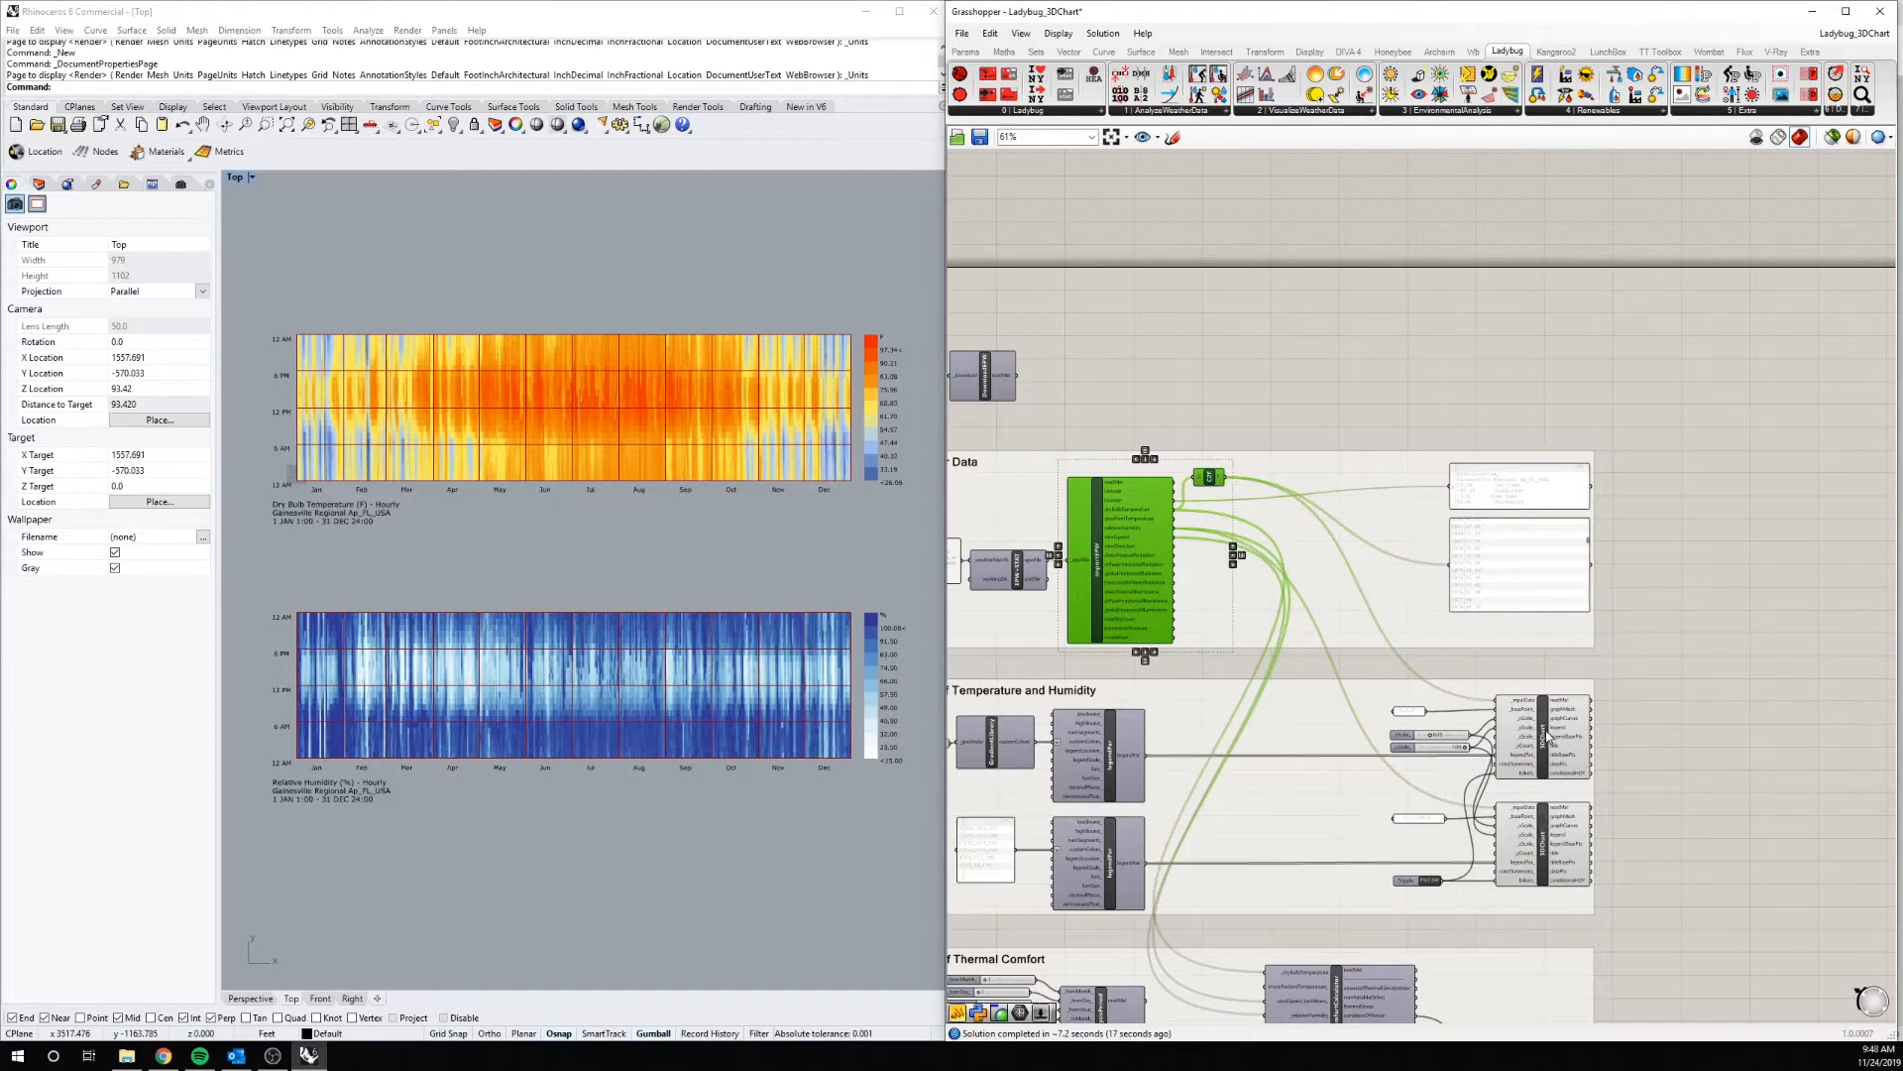
pyautogui.click(1549, 738)
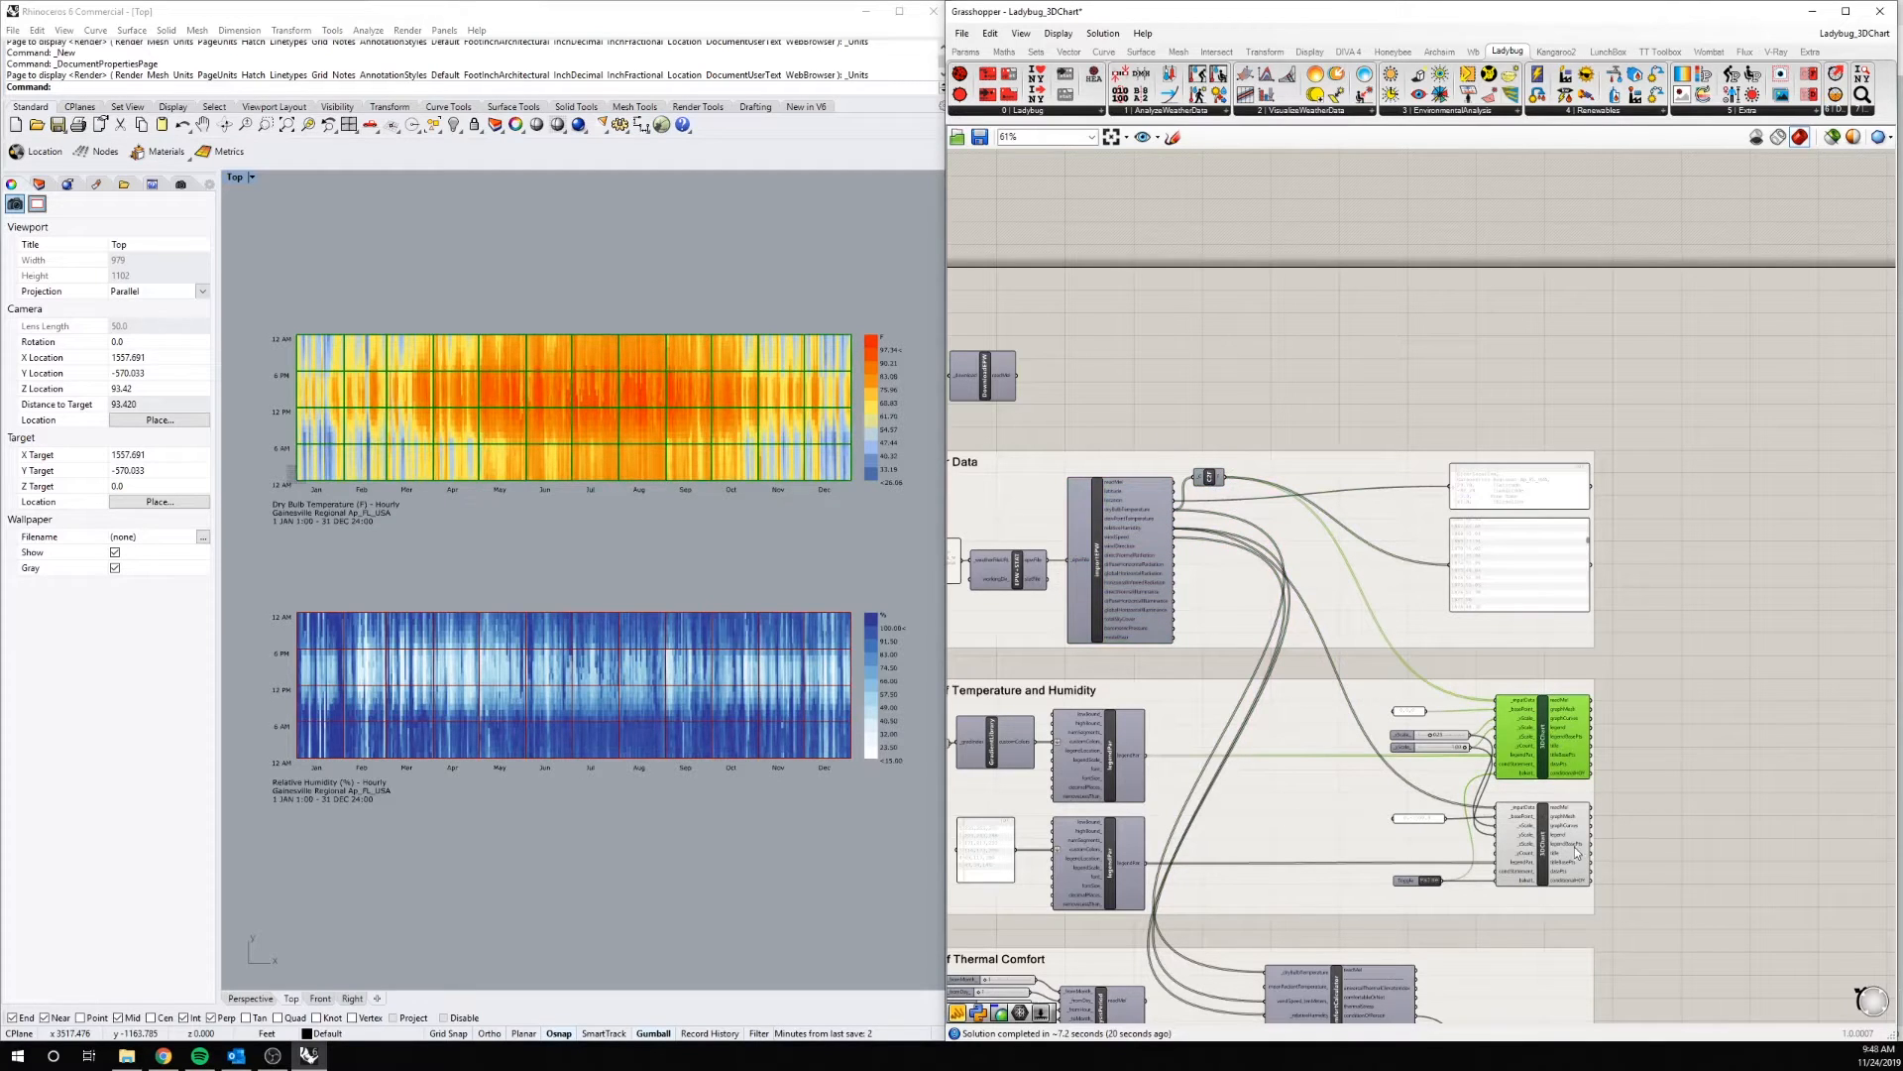
pyautogui.click(1562, 850)
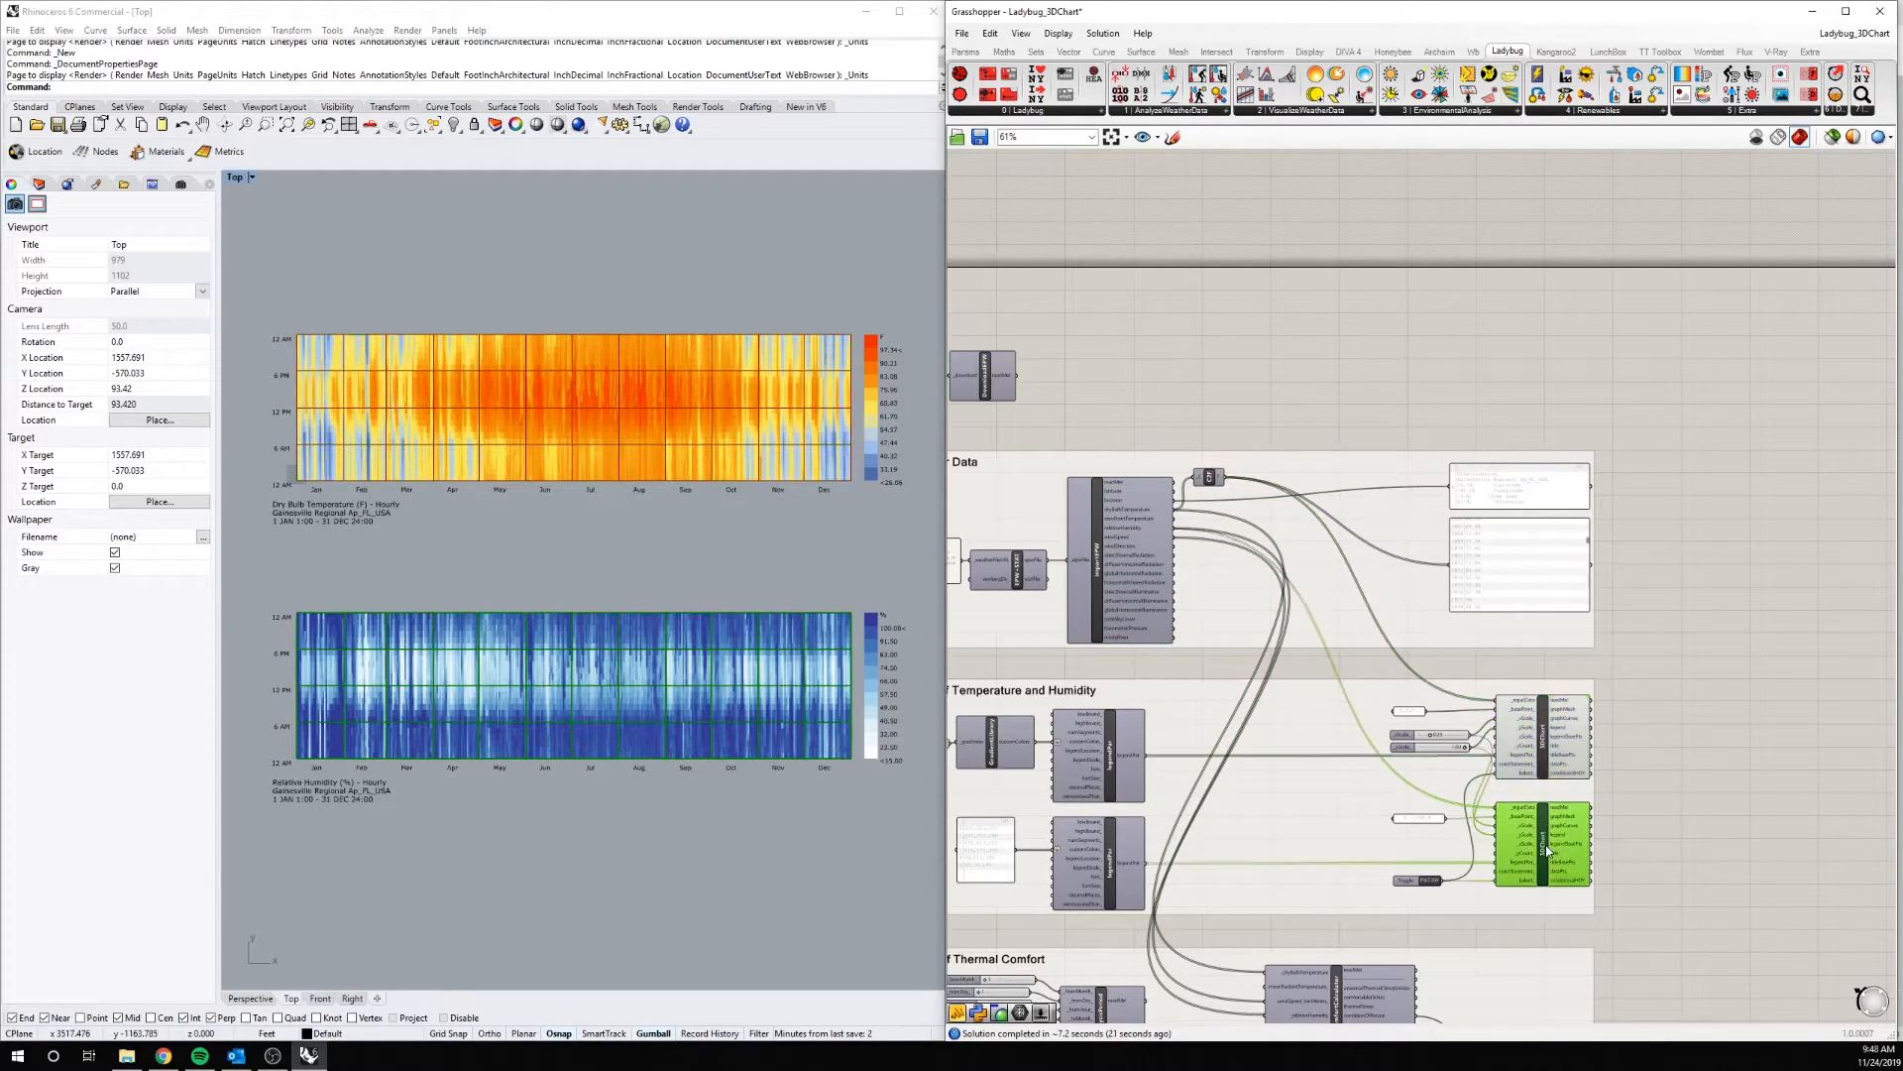
pyautogui.click(1651, 840)
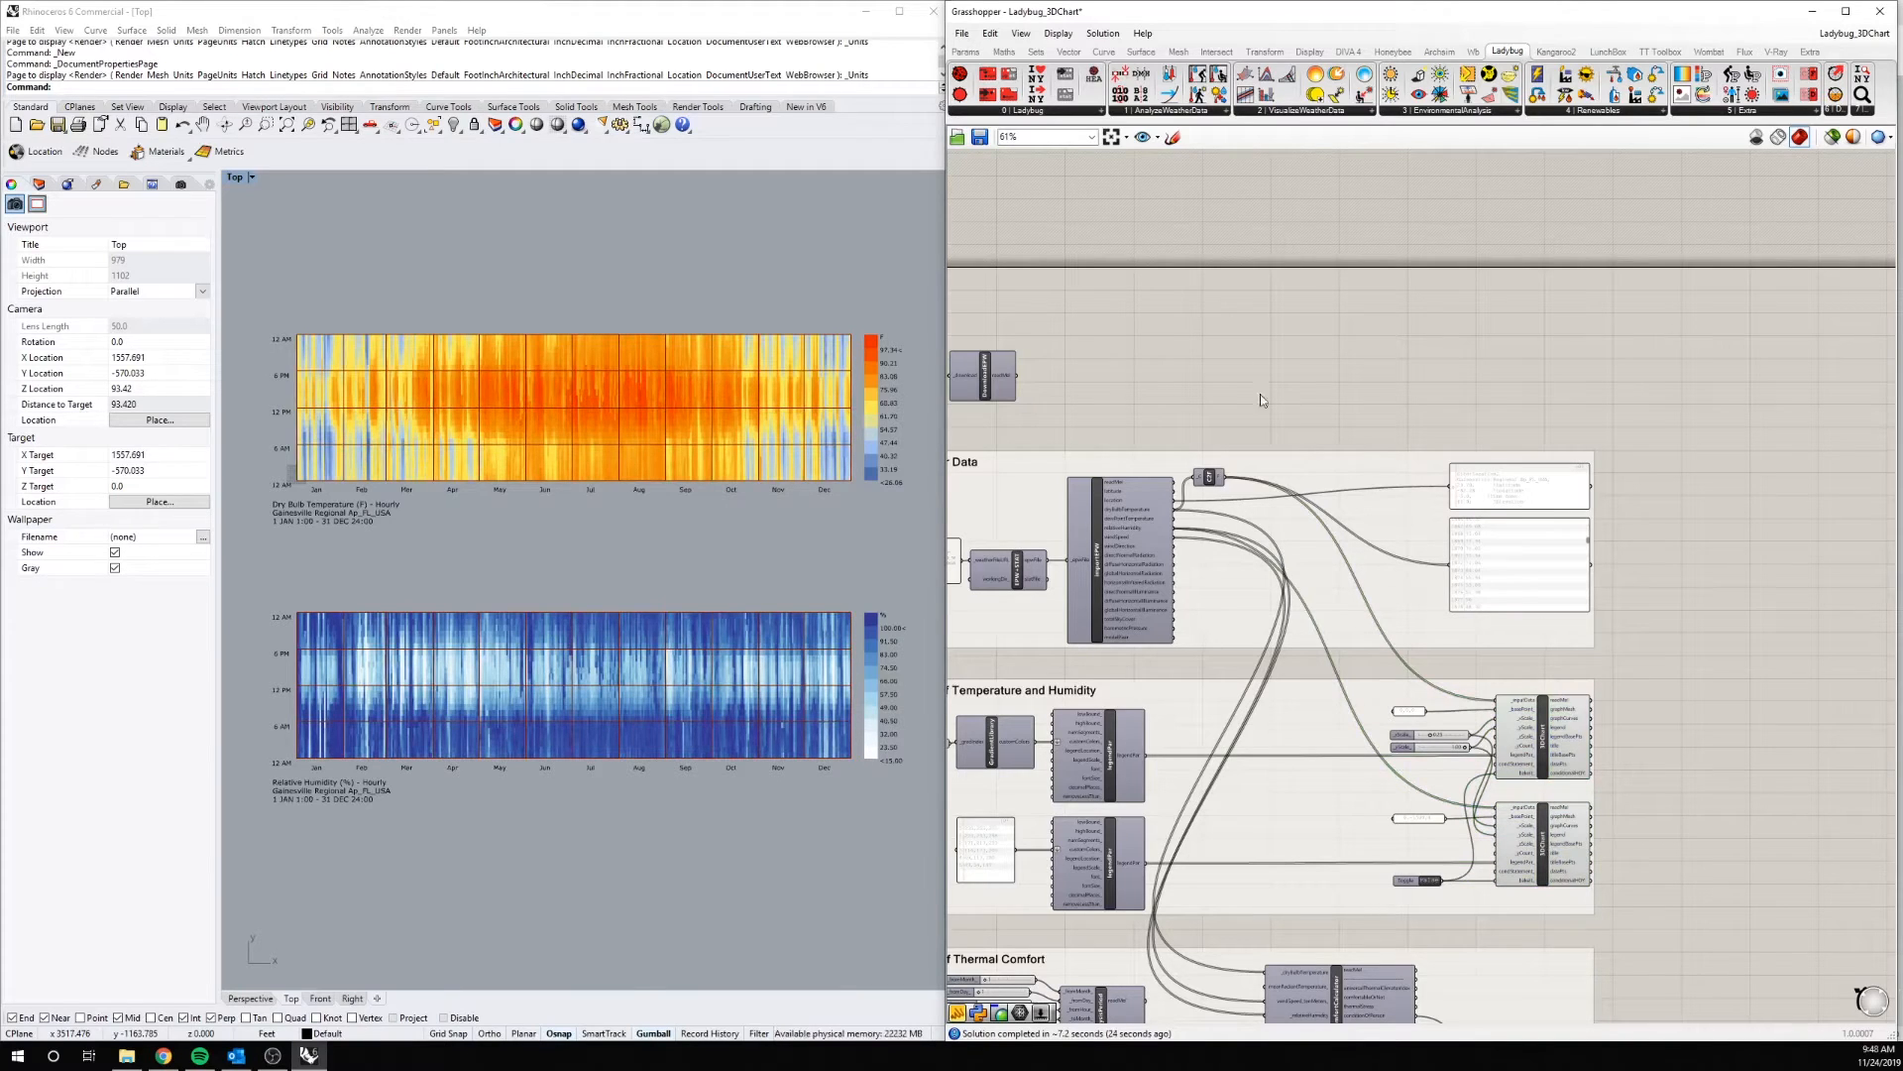
# Inspect importEPW's dryBulbTemperature output and the connected C2F converter, and find Ladybug_C2F among Ladybug's Extra components
pyautogui.click(1098, 555)
pyautogui.scroll(5, 1116, 568)
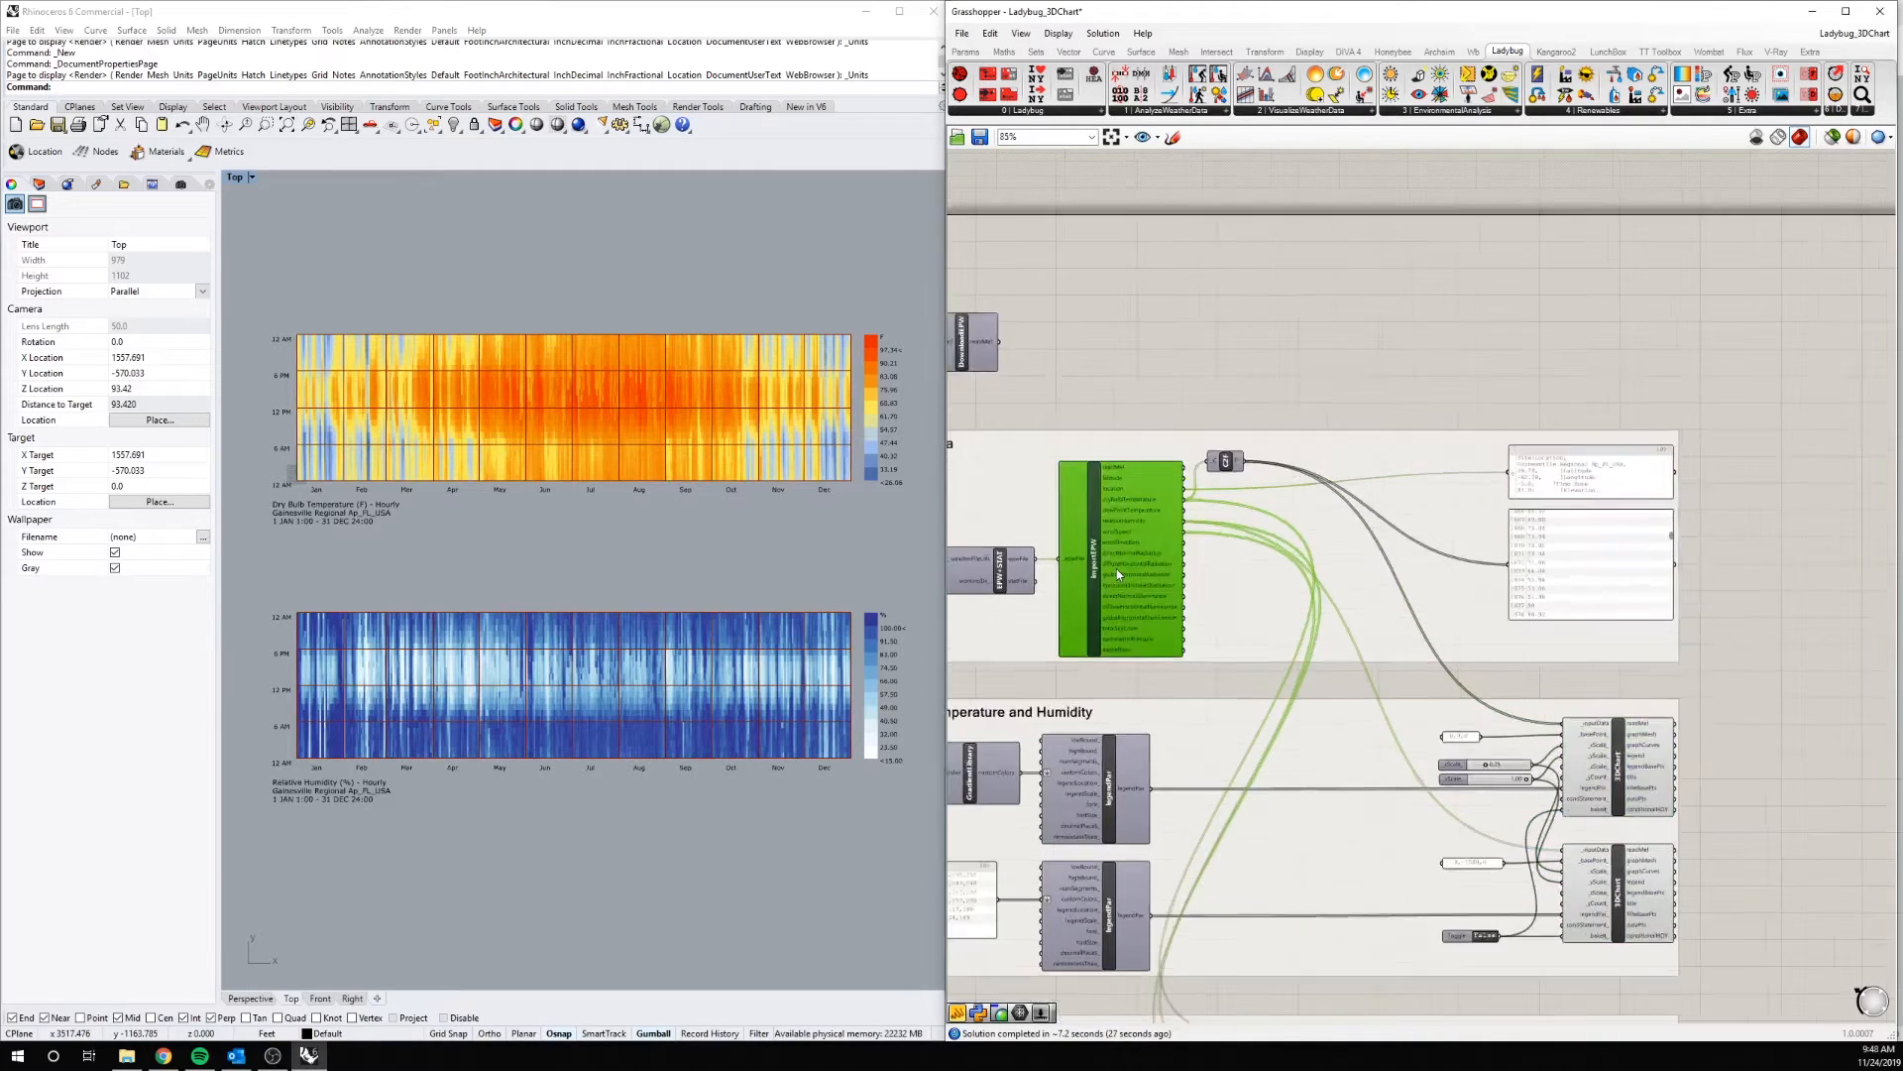
pyautogui.click(1164, 257)
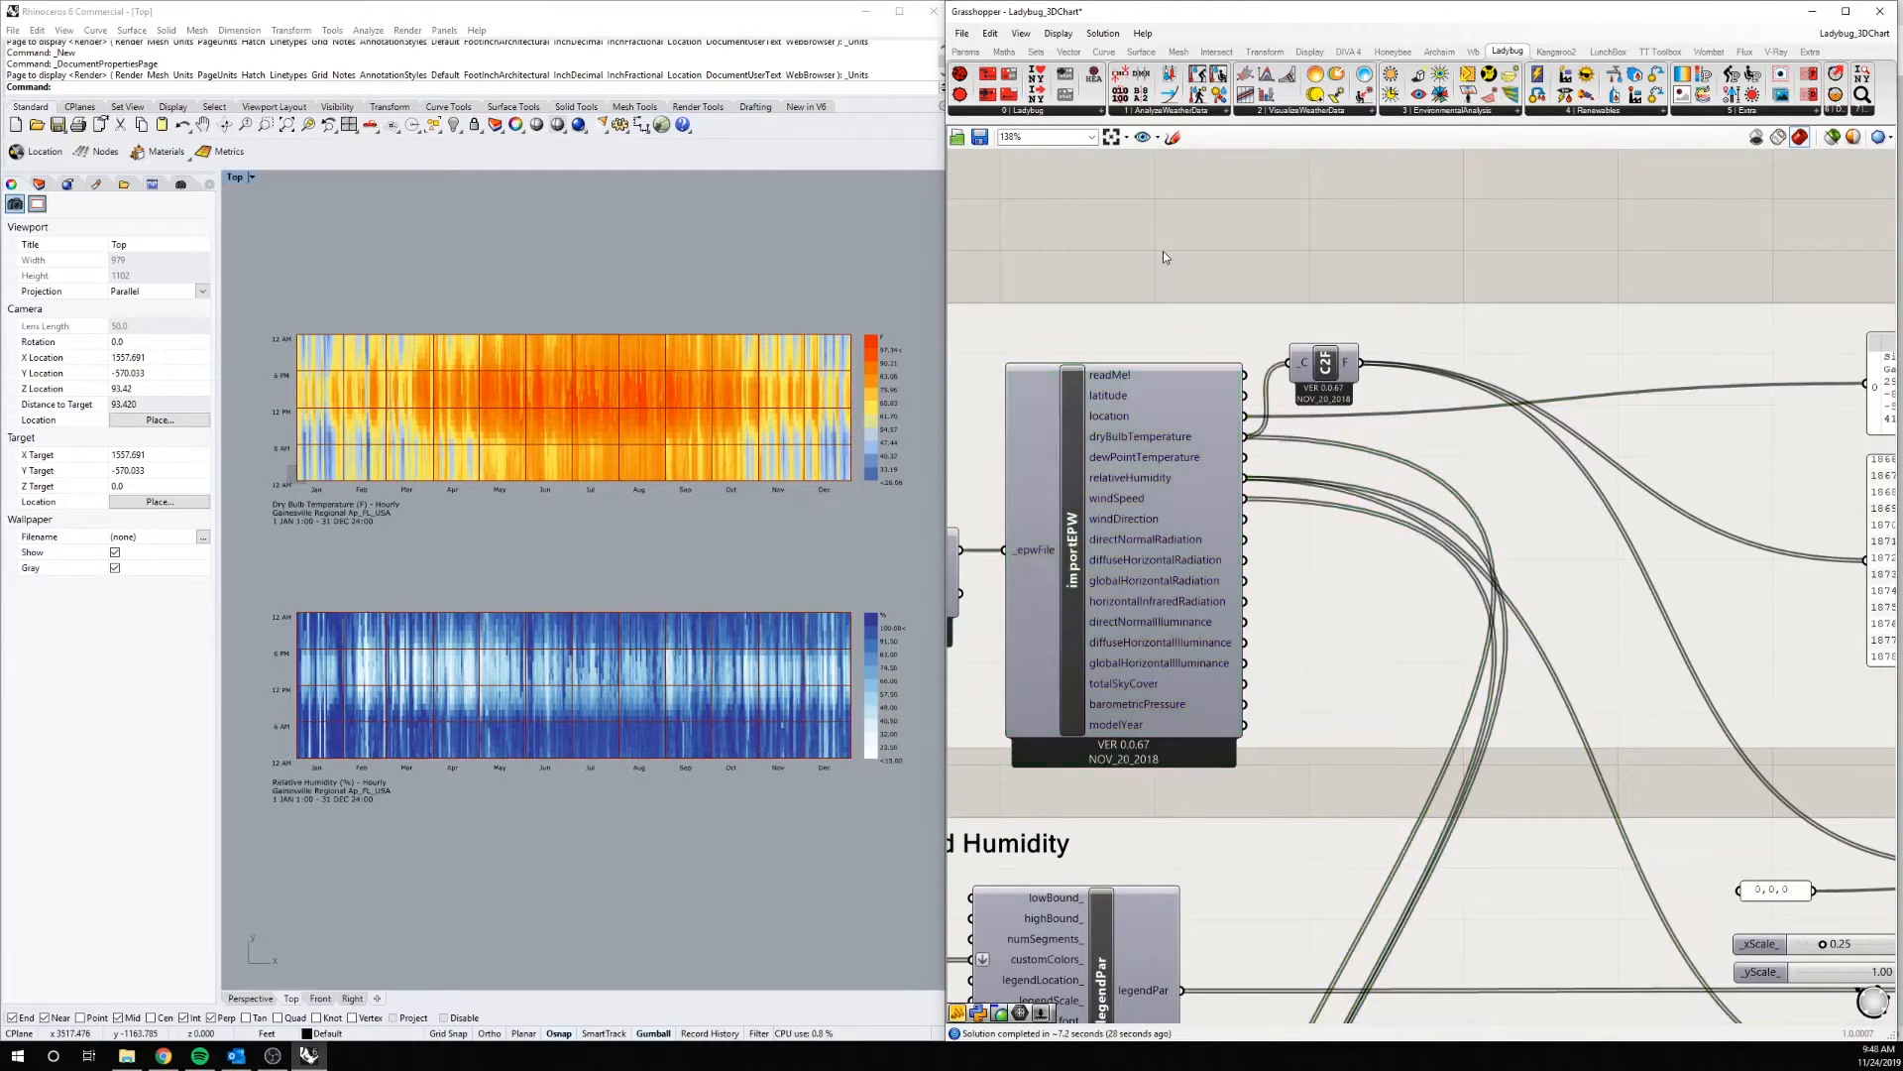
pyautogui.moveTo(1183, 440)
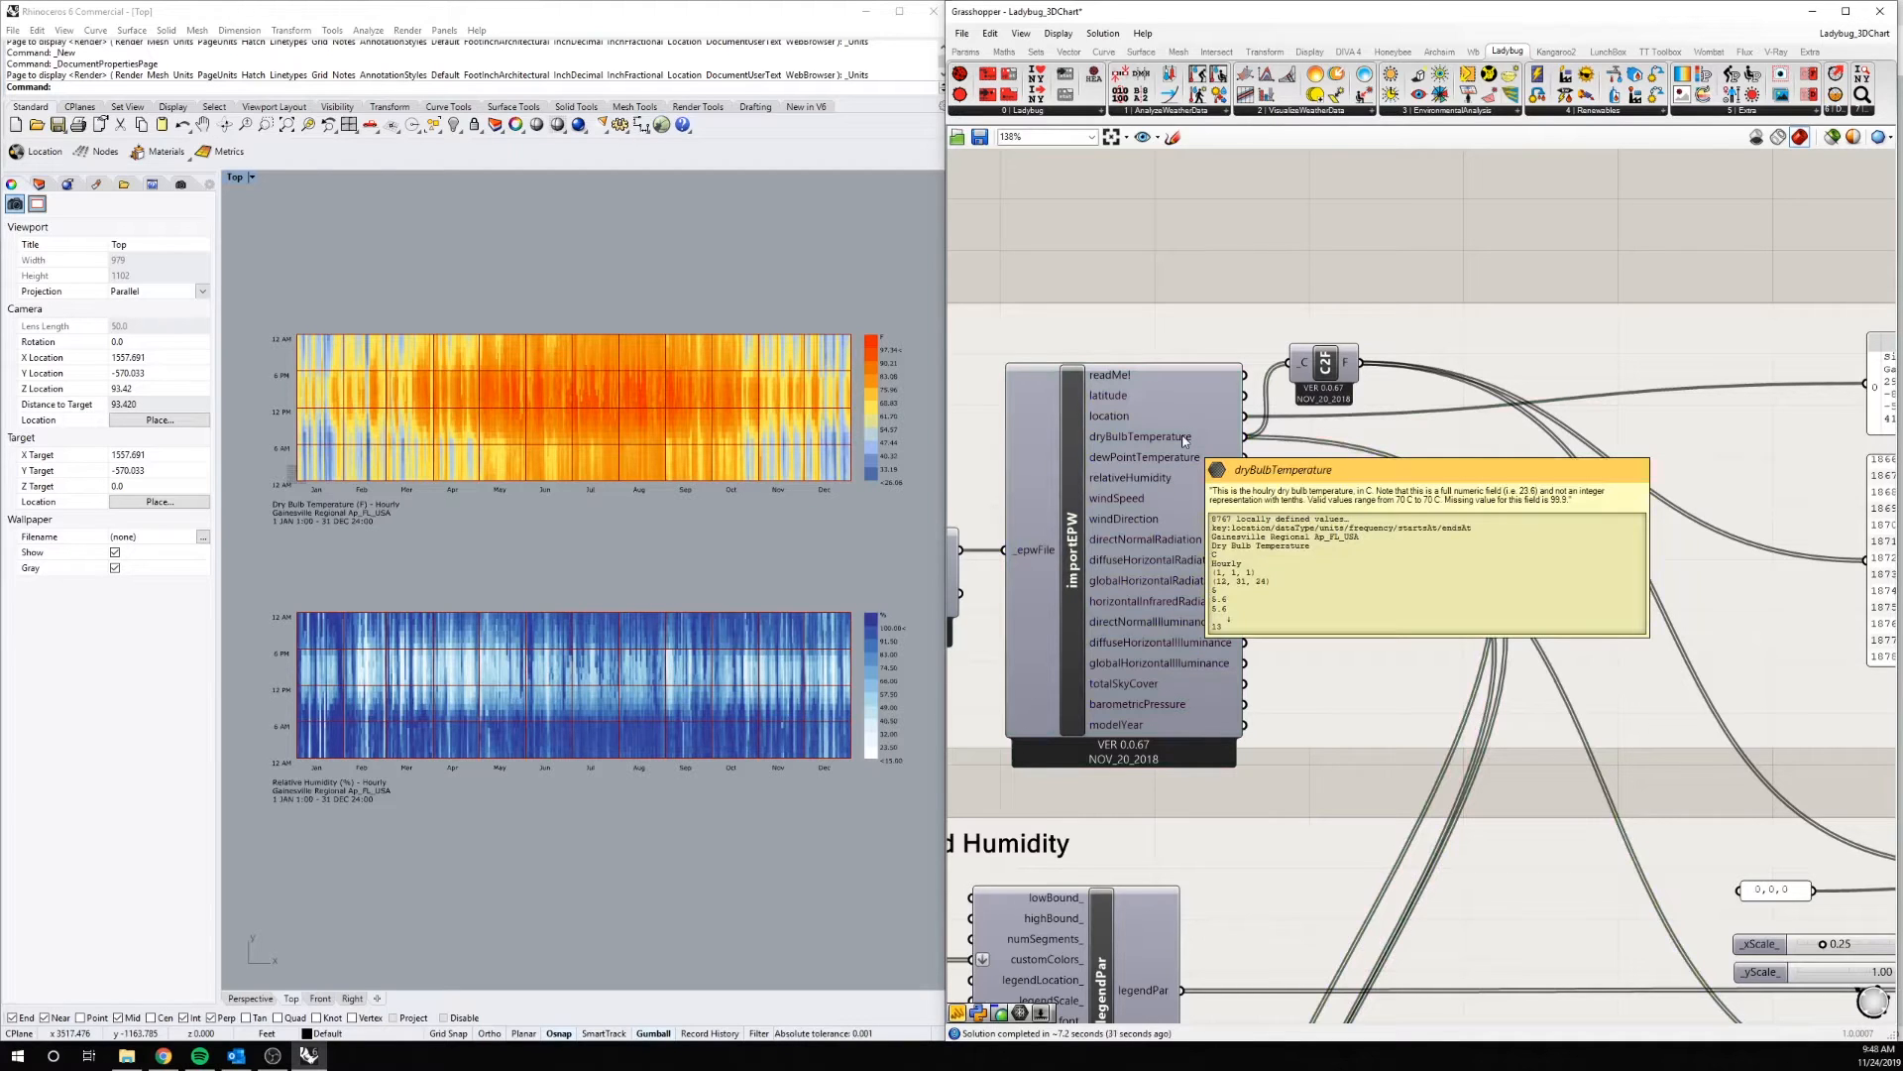
pyautogui.click(1325, 372)
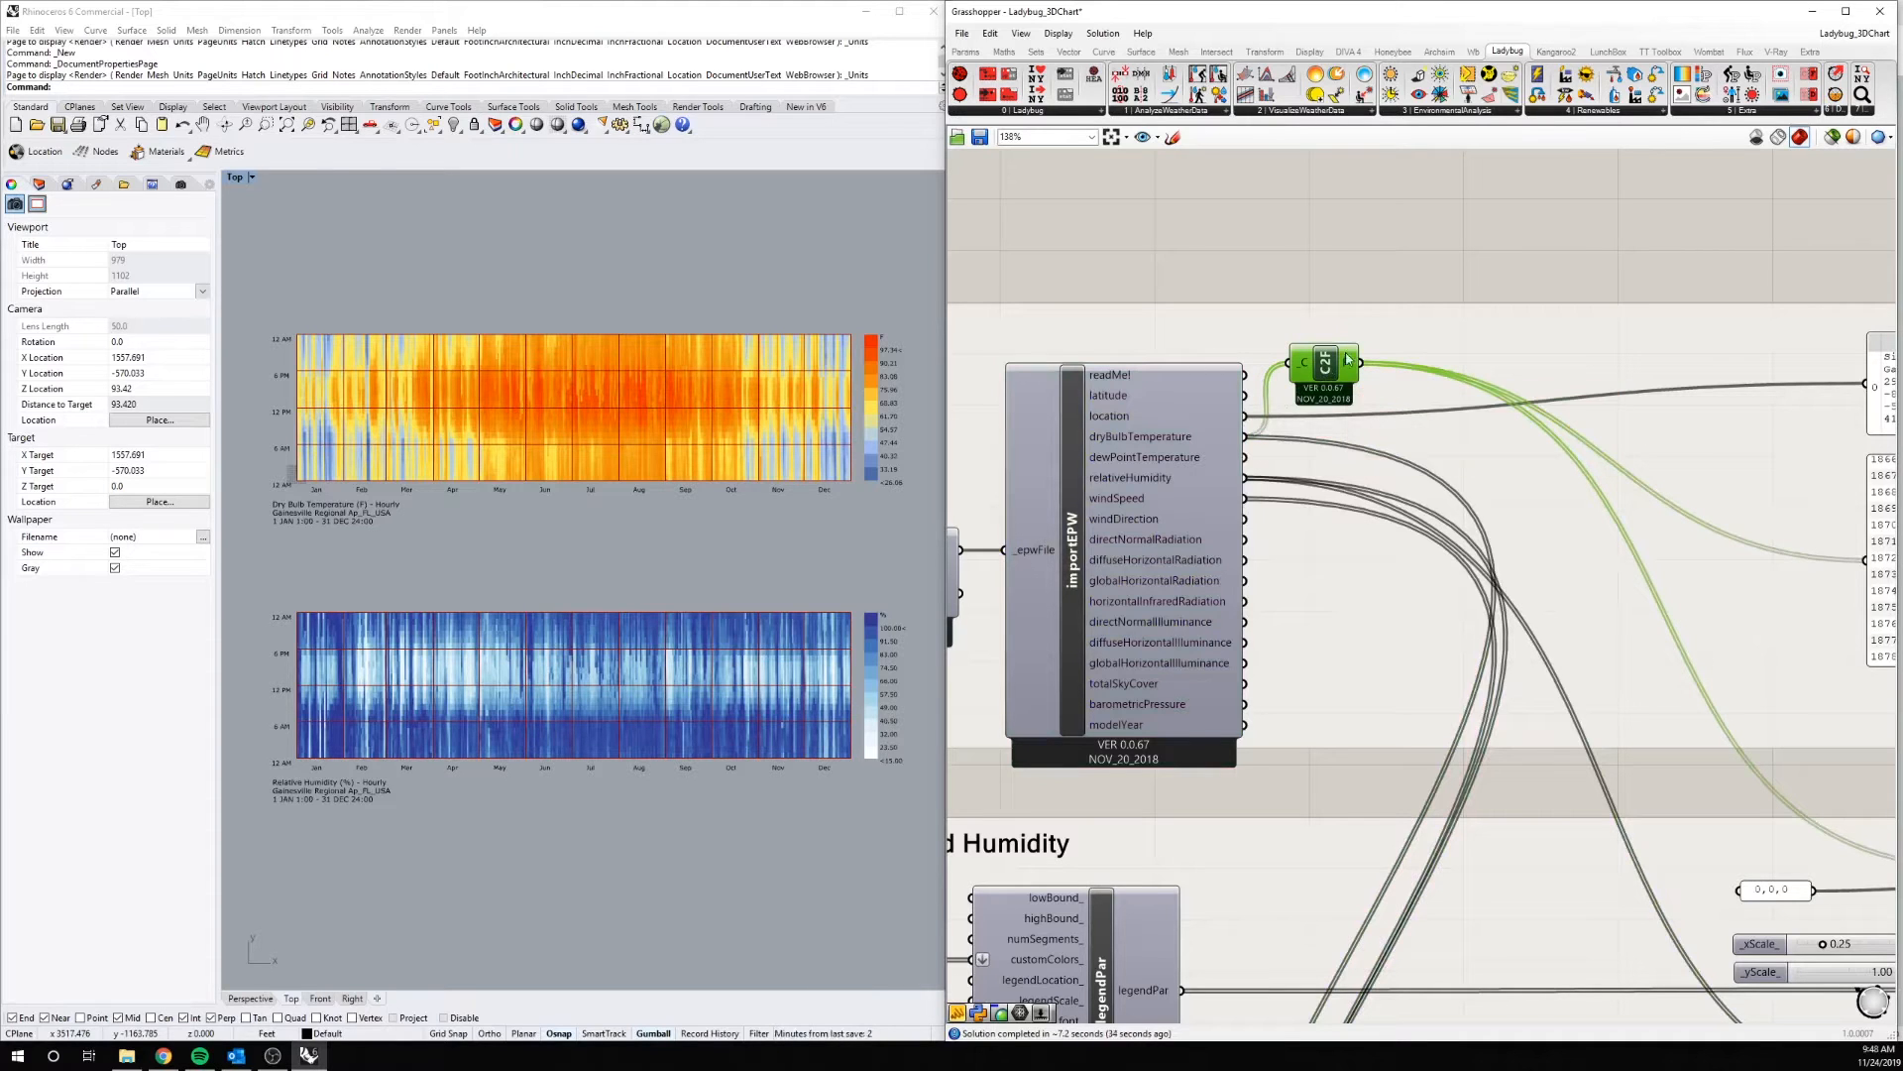
pyautogui.click(1705, 111)
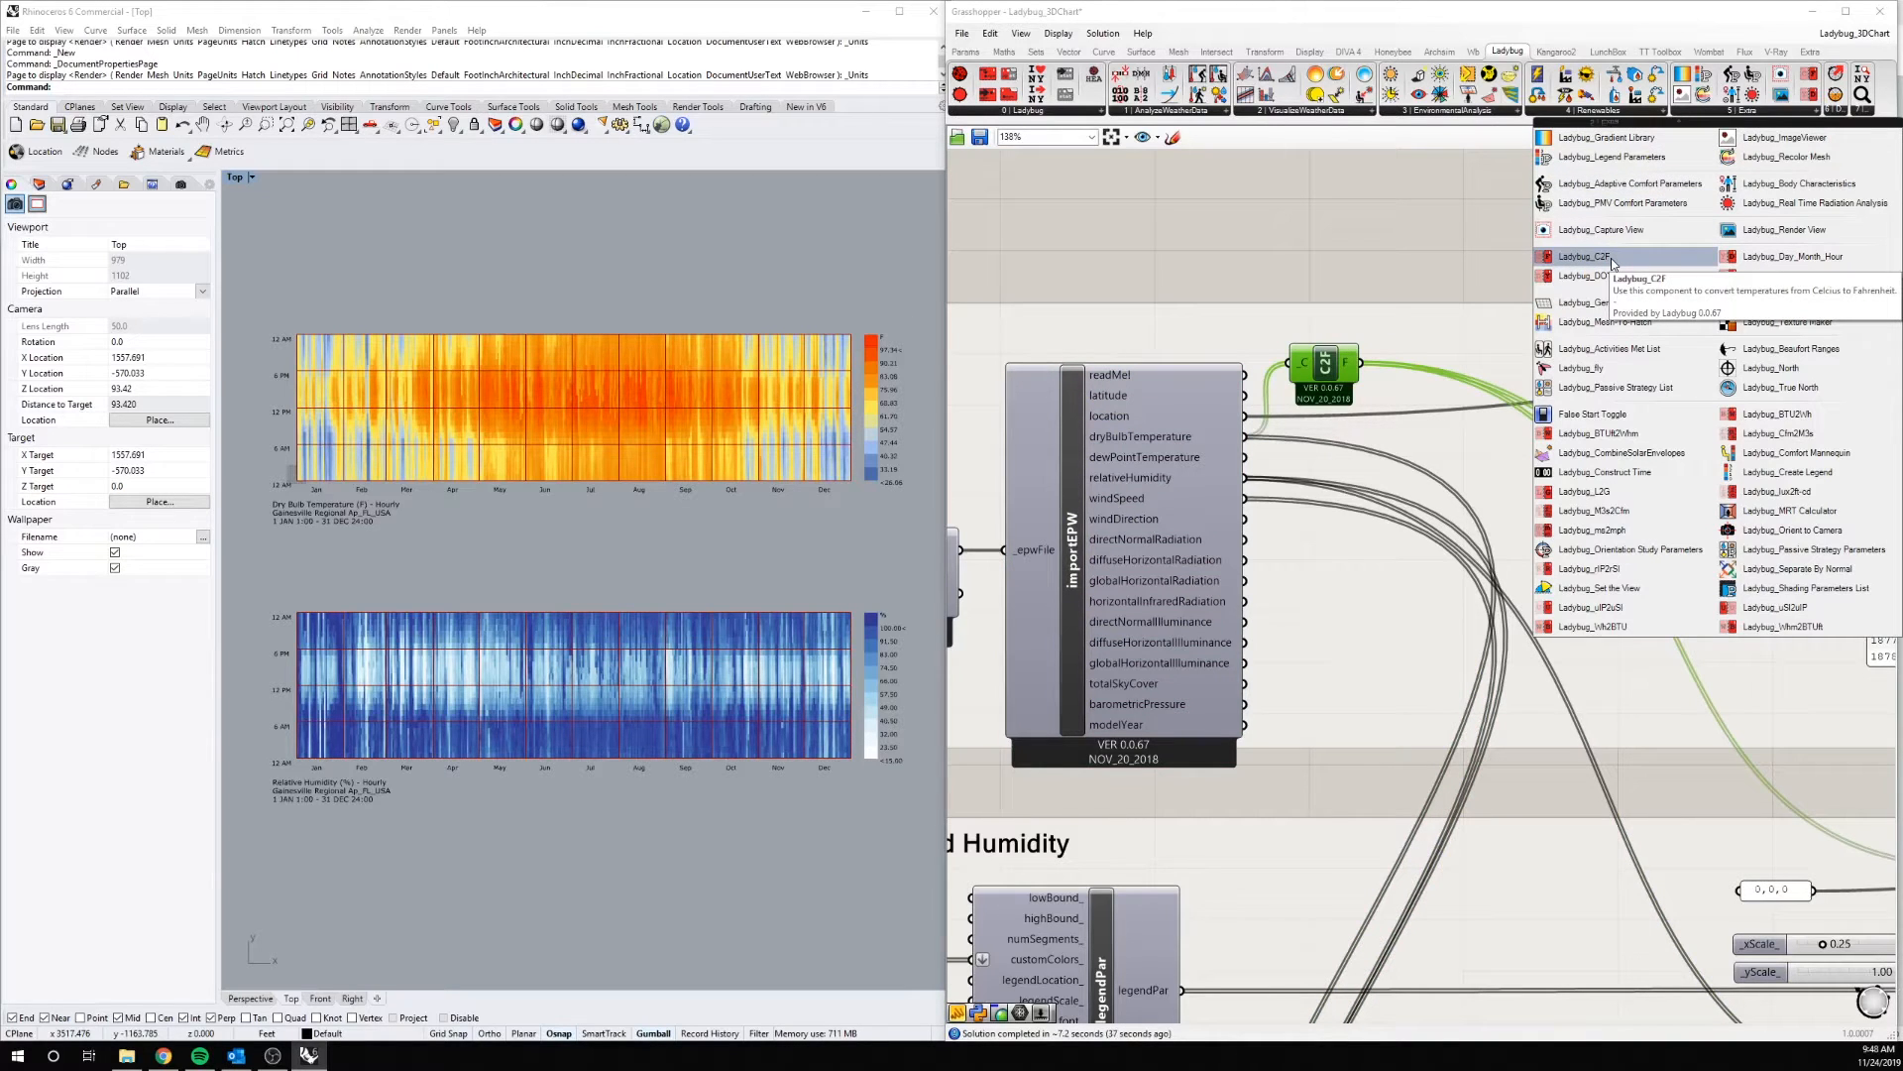
# Inspect the first 3DChart component and the base point panels that position the temperature and humidity charts
pyautogui.click(1450, 256)
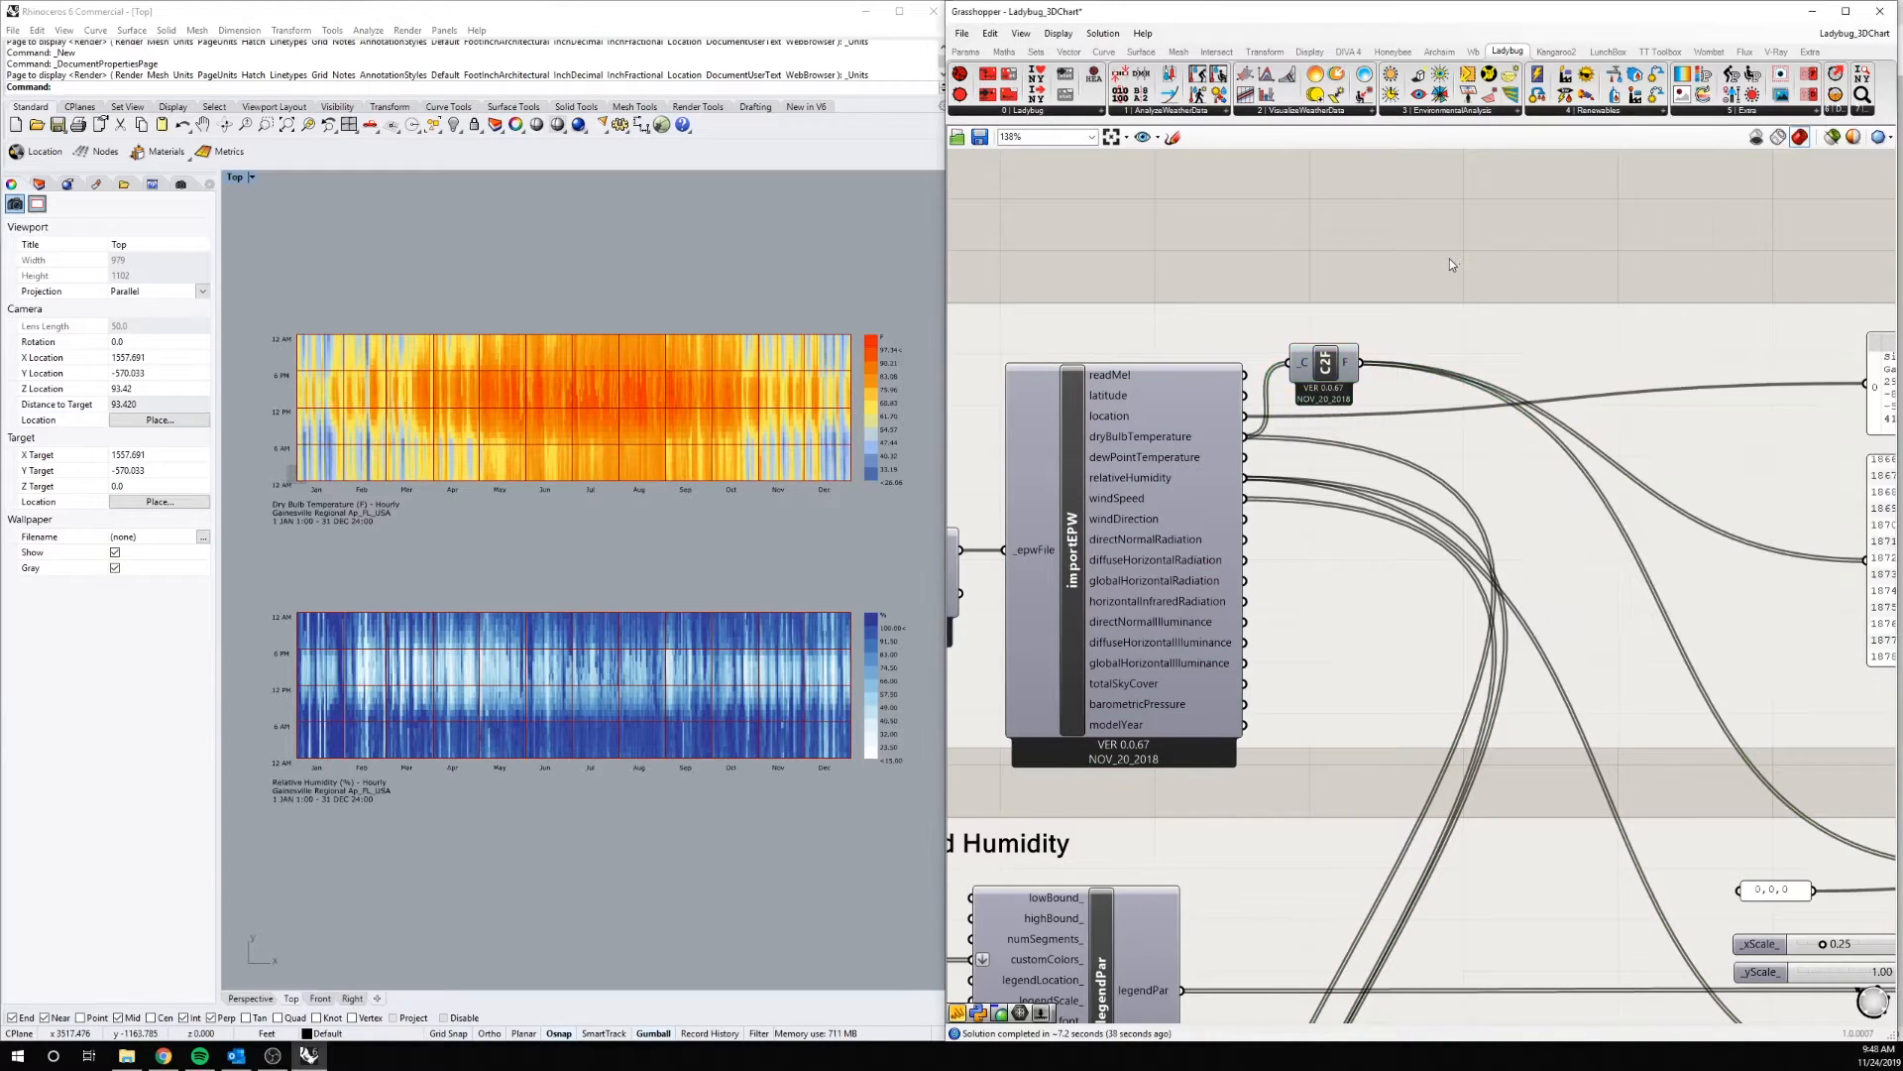
pyautogui.moveTo(1114, 461)
pyautogui.scroll(-3, 1304, 769)
pyautogui.moveTo(1309, 779); pyautogui.dragTo(1381, 388, button='right')
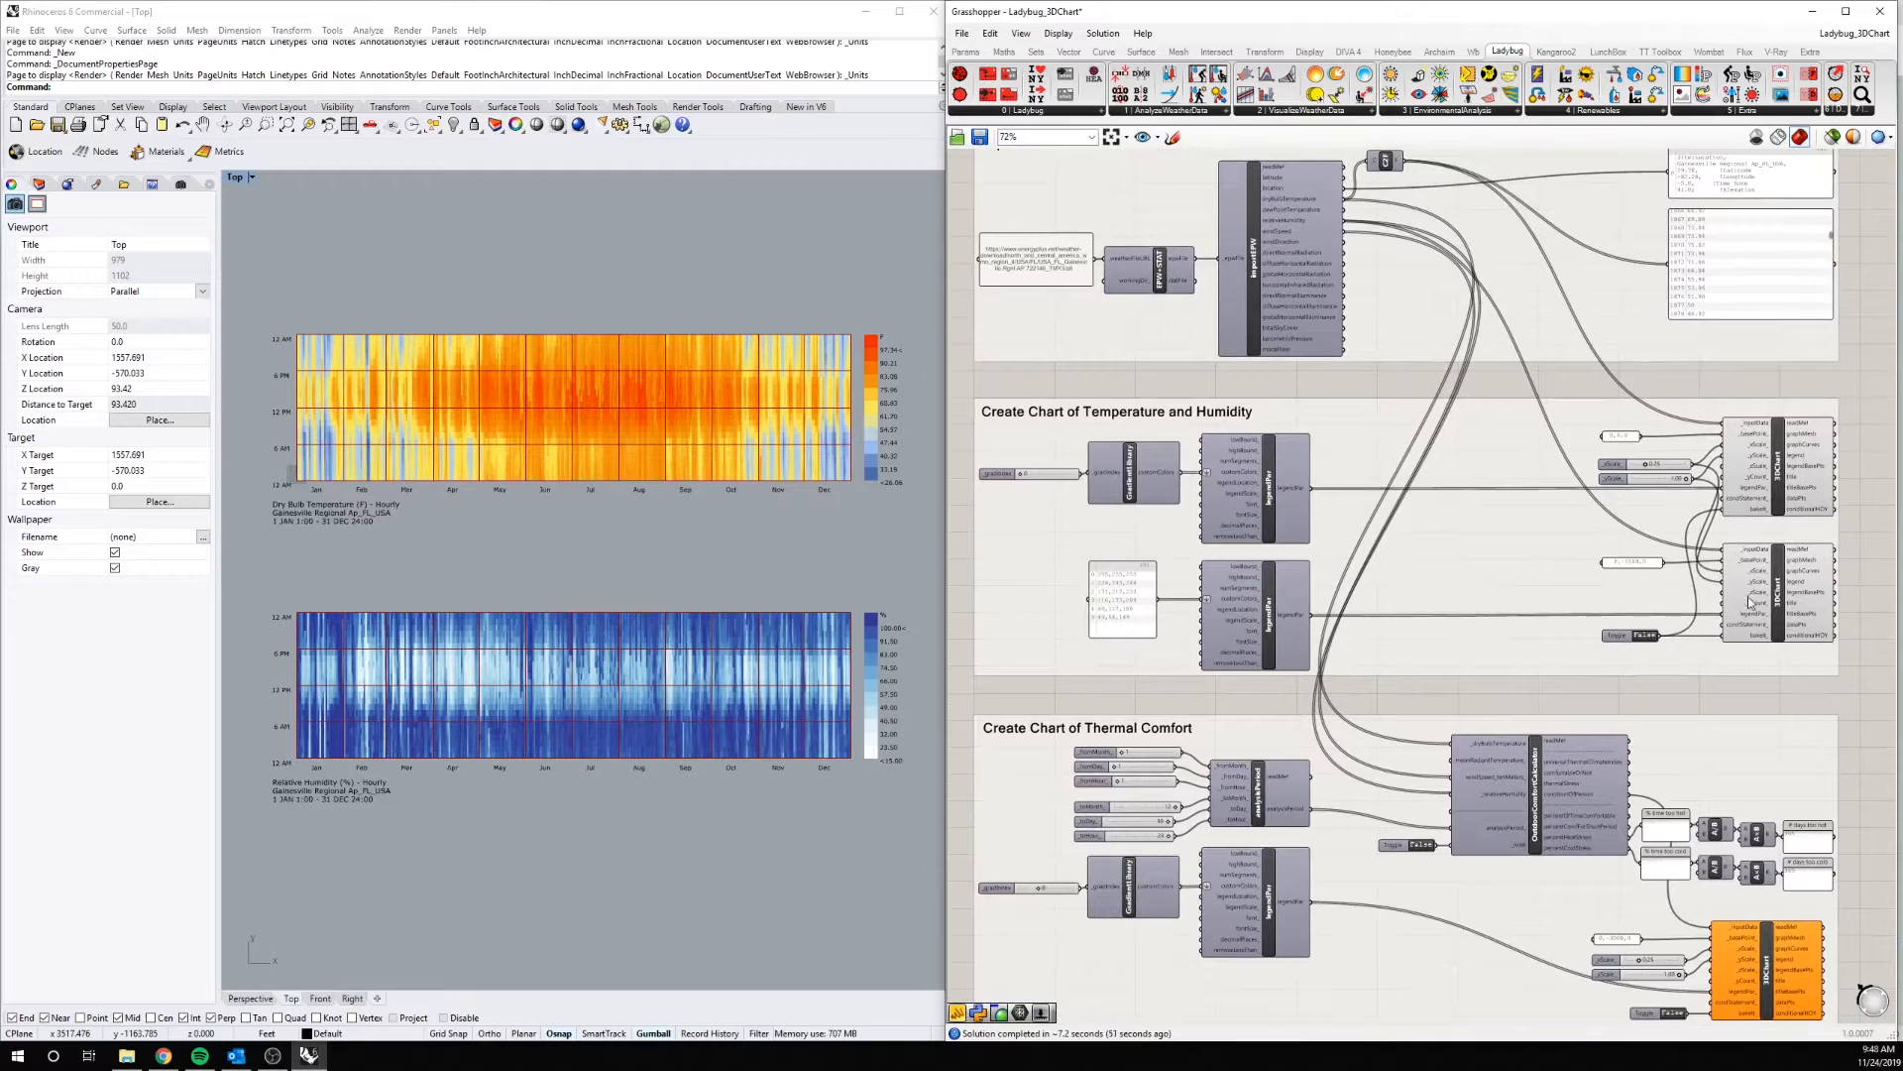
pyautogui.click(1781, 487)
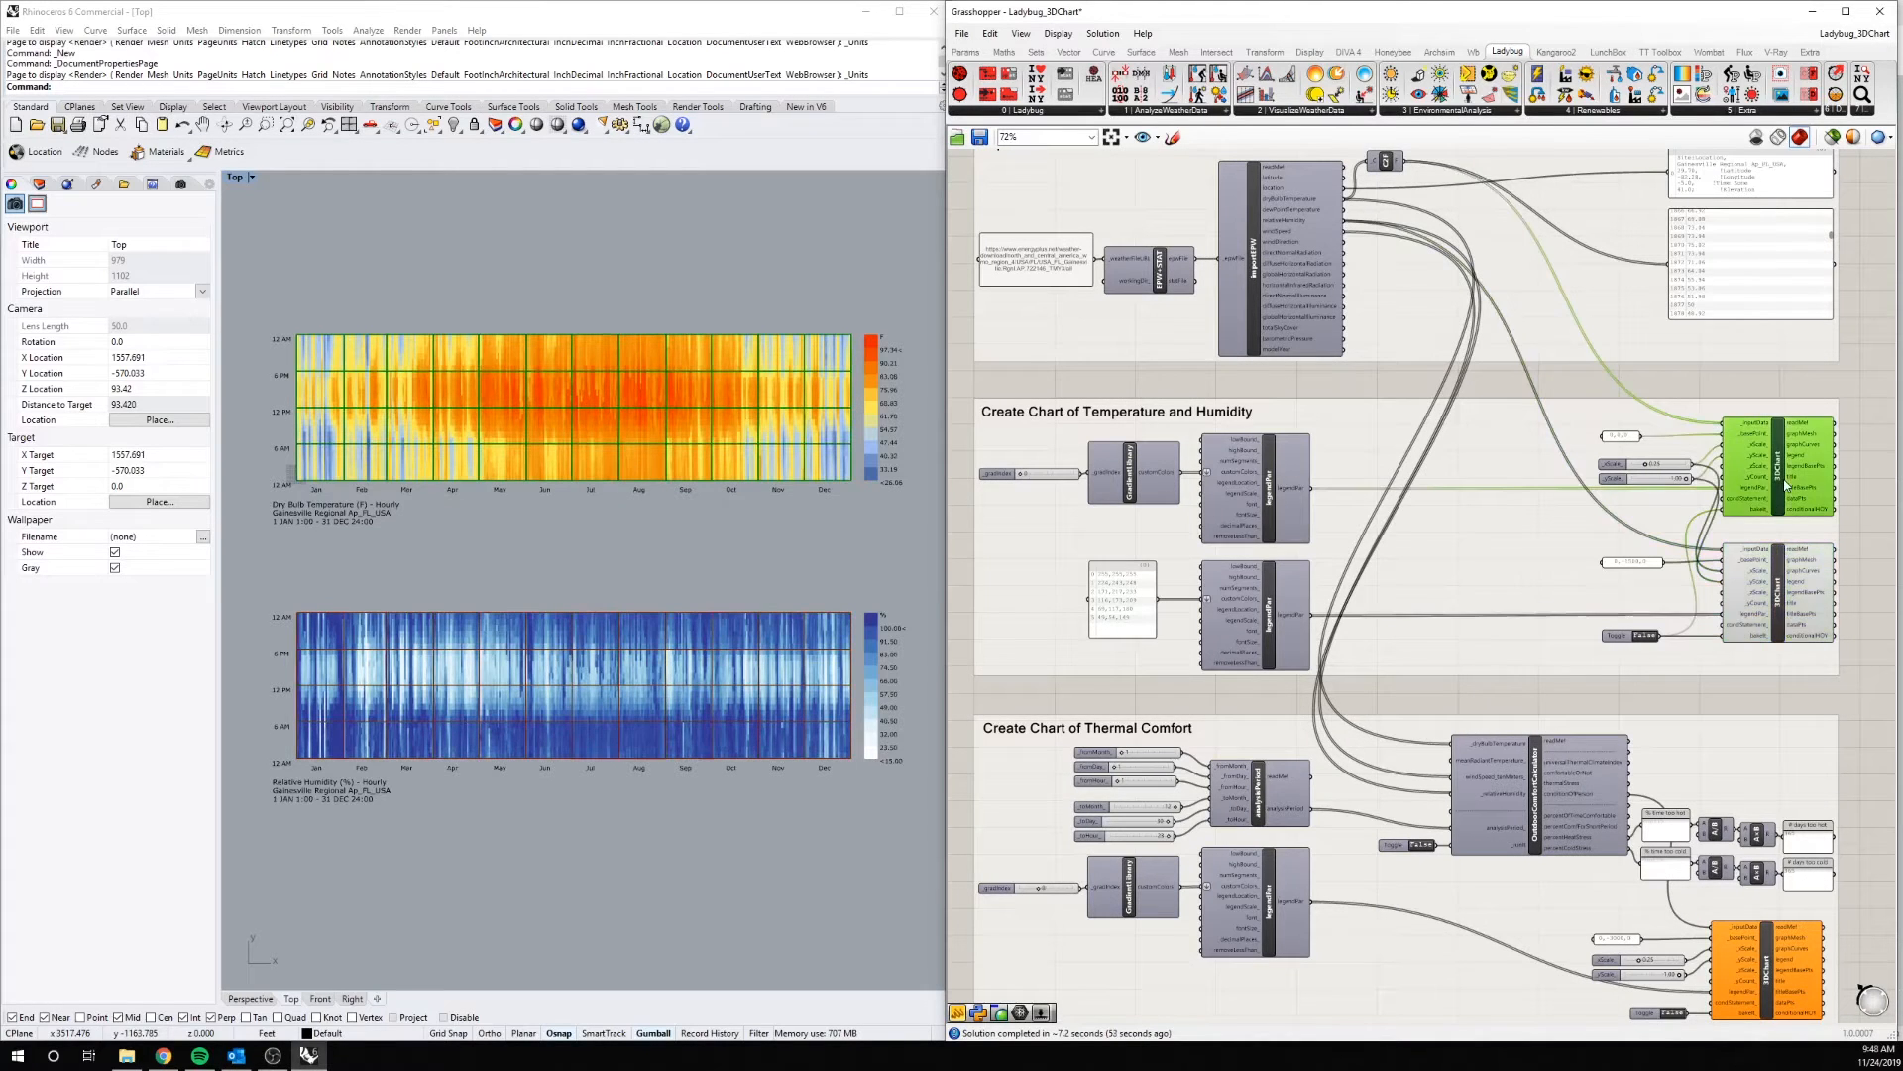
pyautogui.scroll(5, 1781, 488)
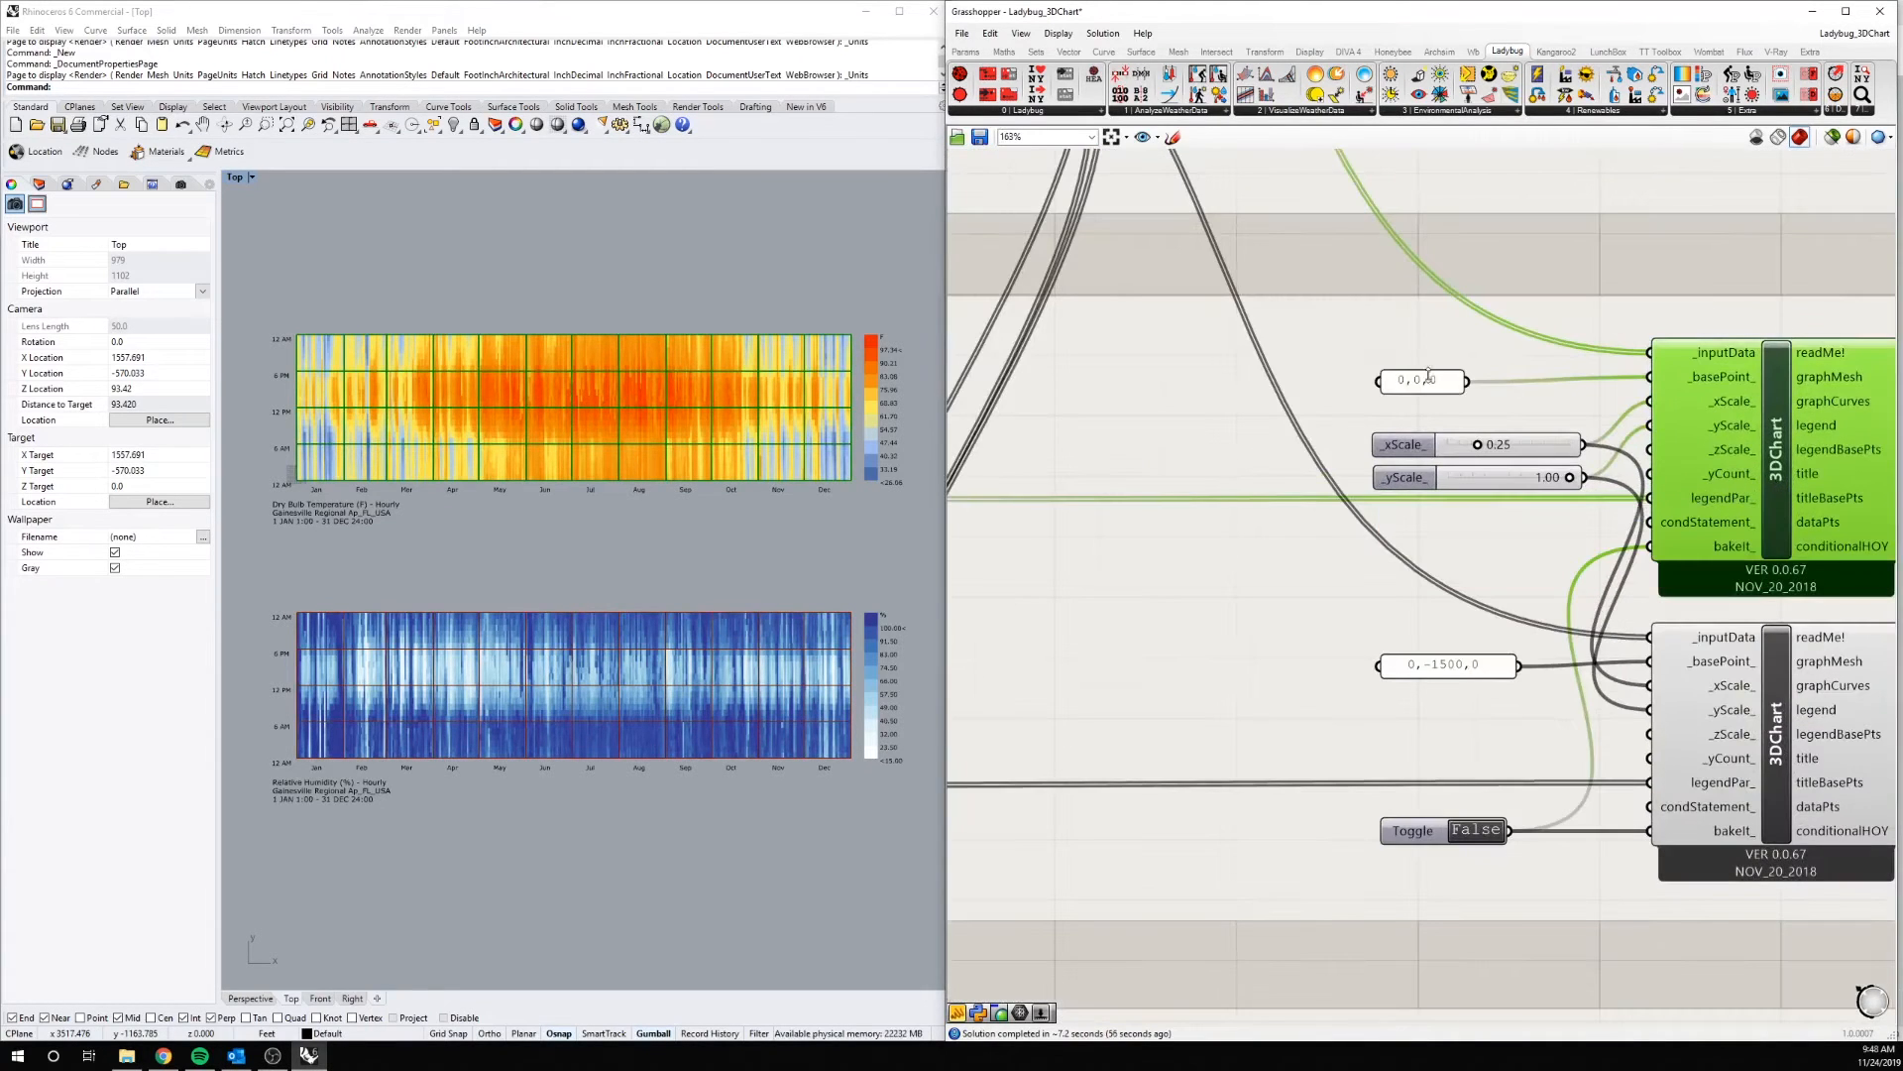
pyautogui.click(1441, 385)
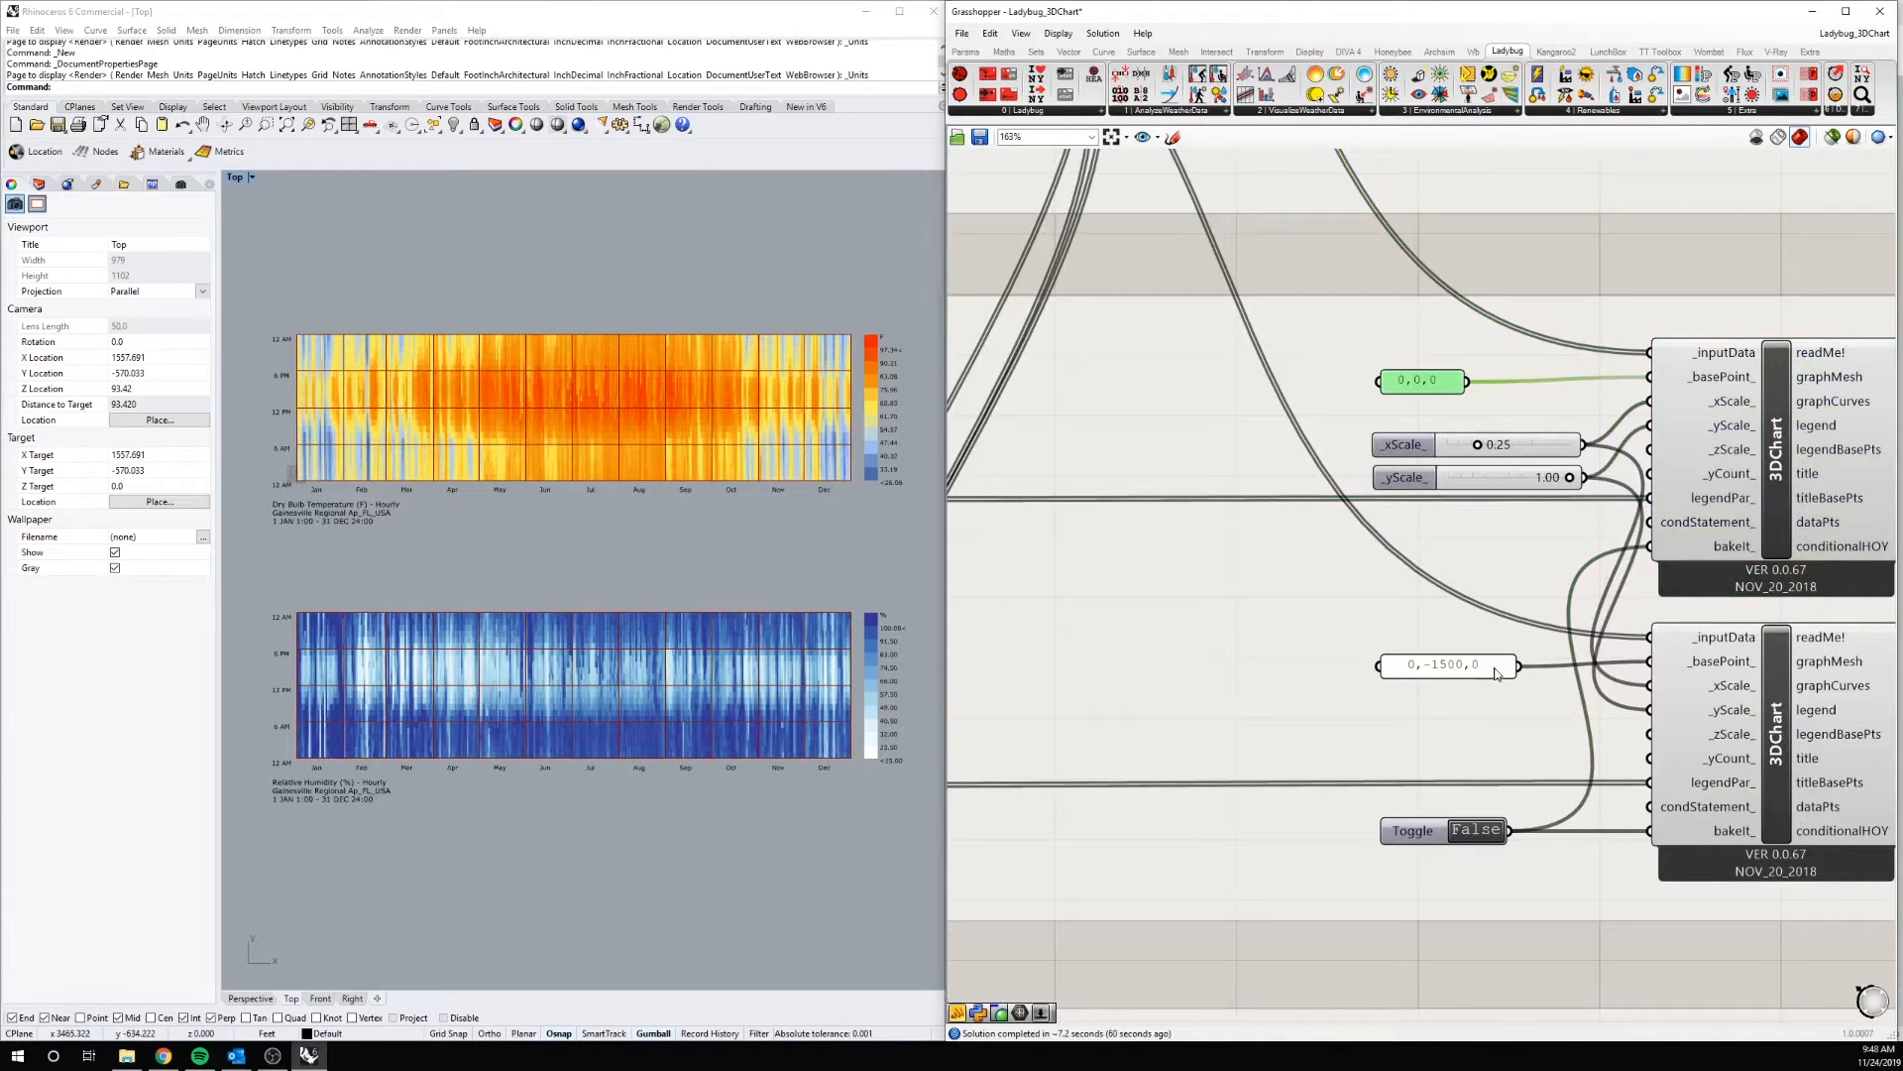
pyautogui.click(1381, 664)
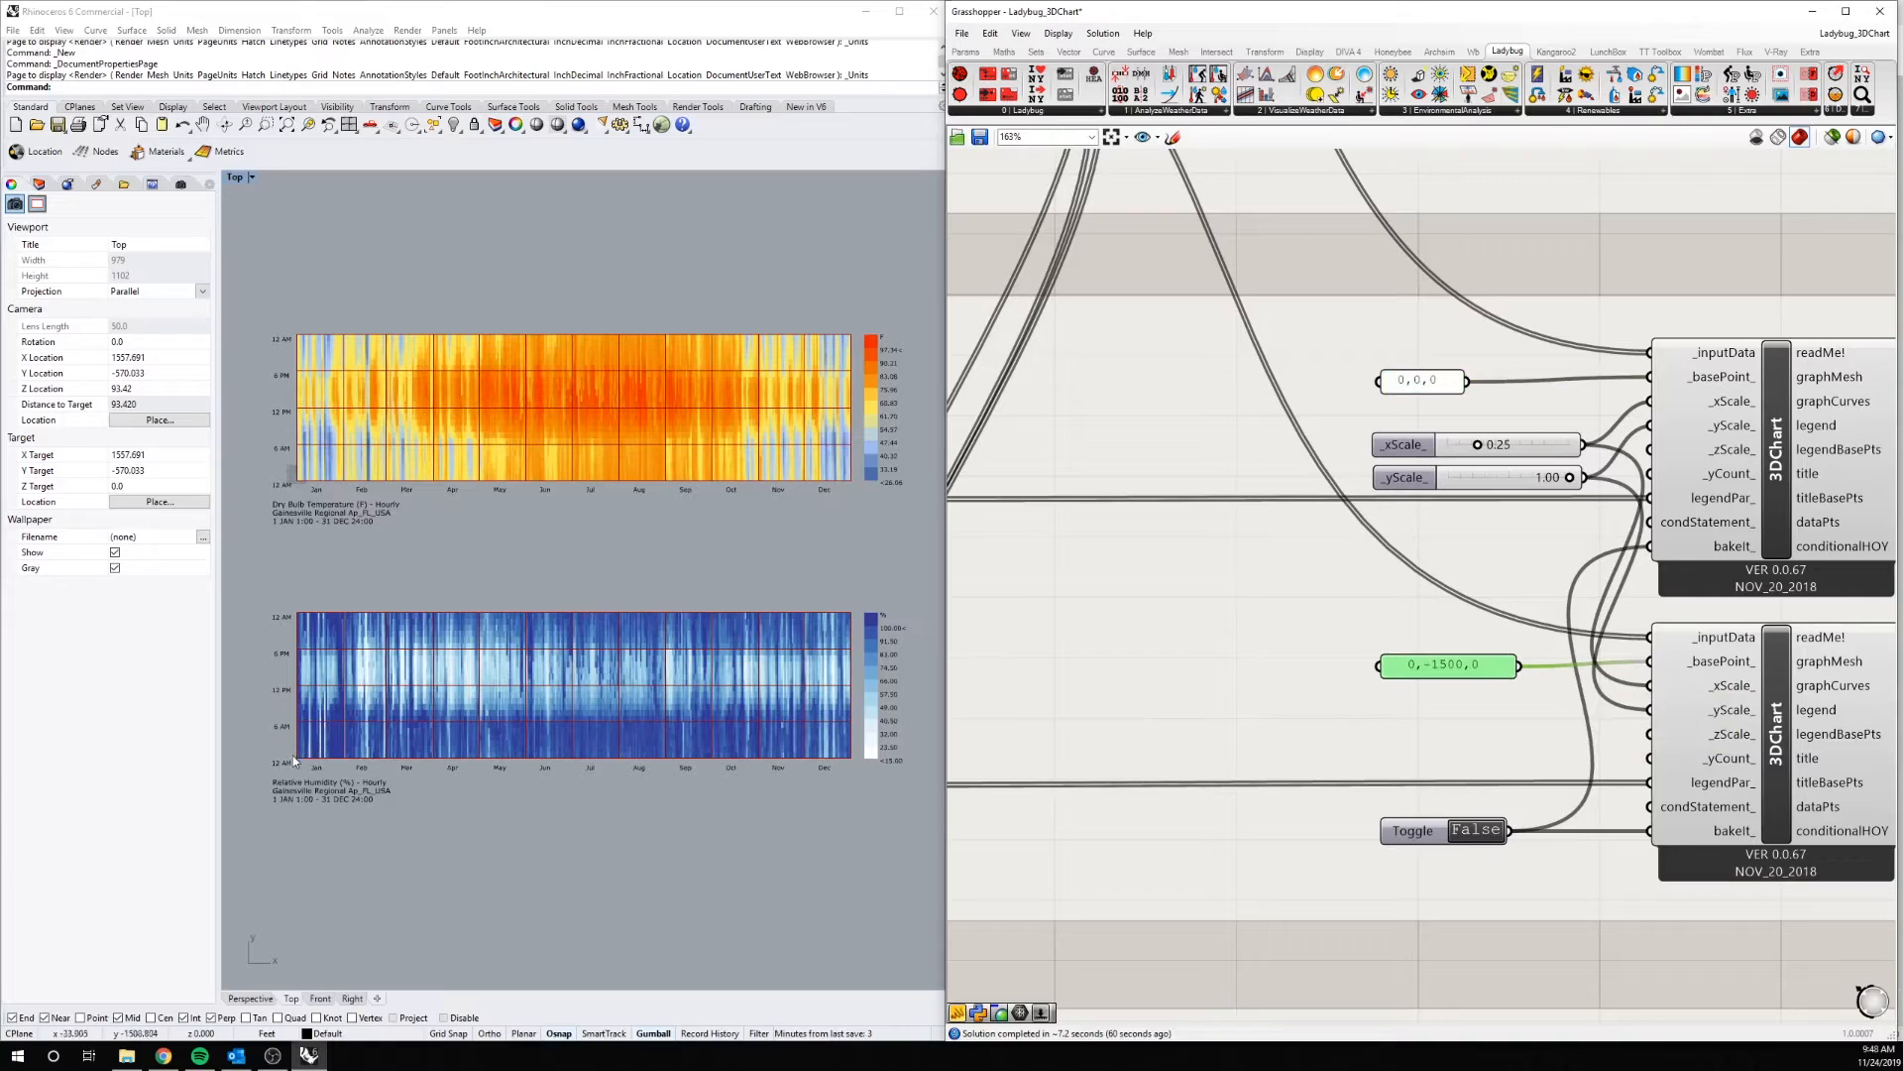
pyautogui.click(1377, 960)
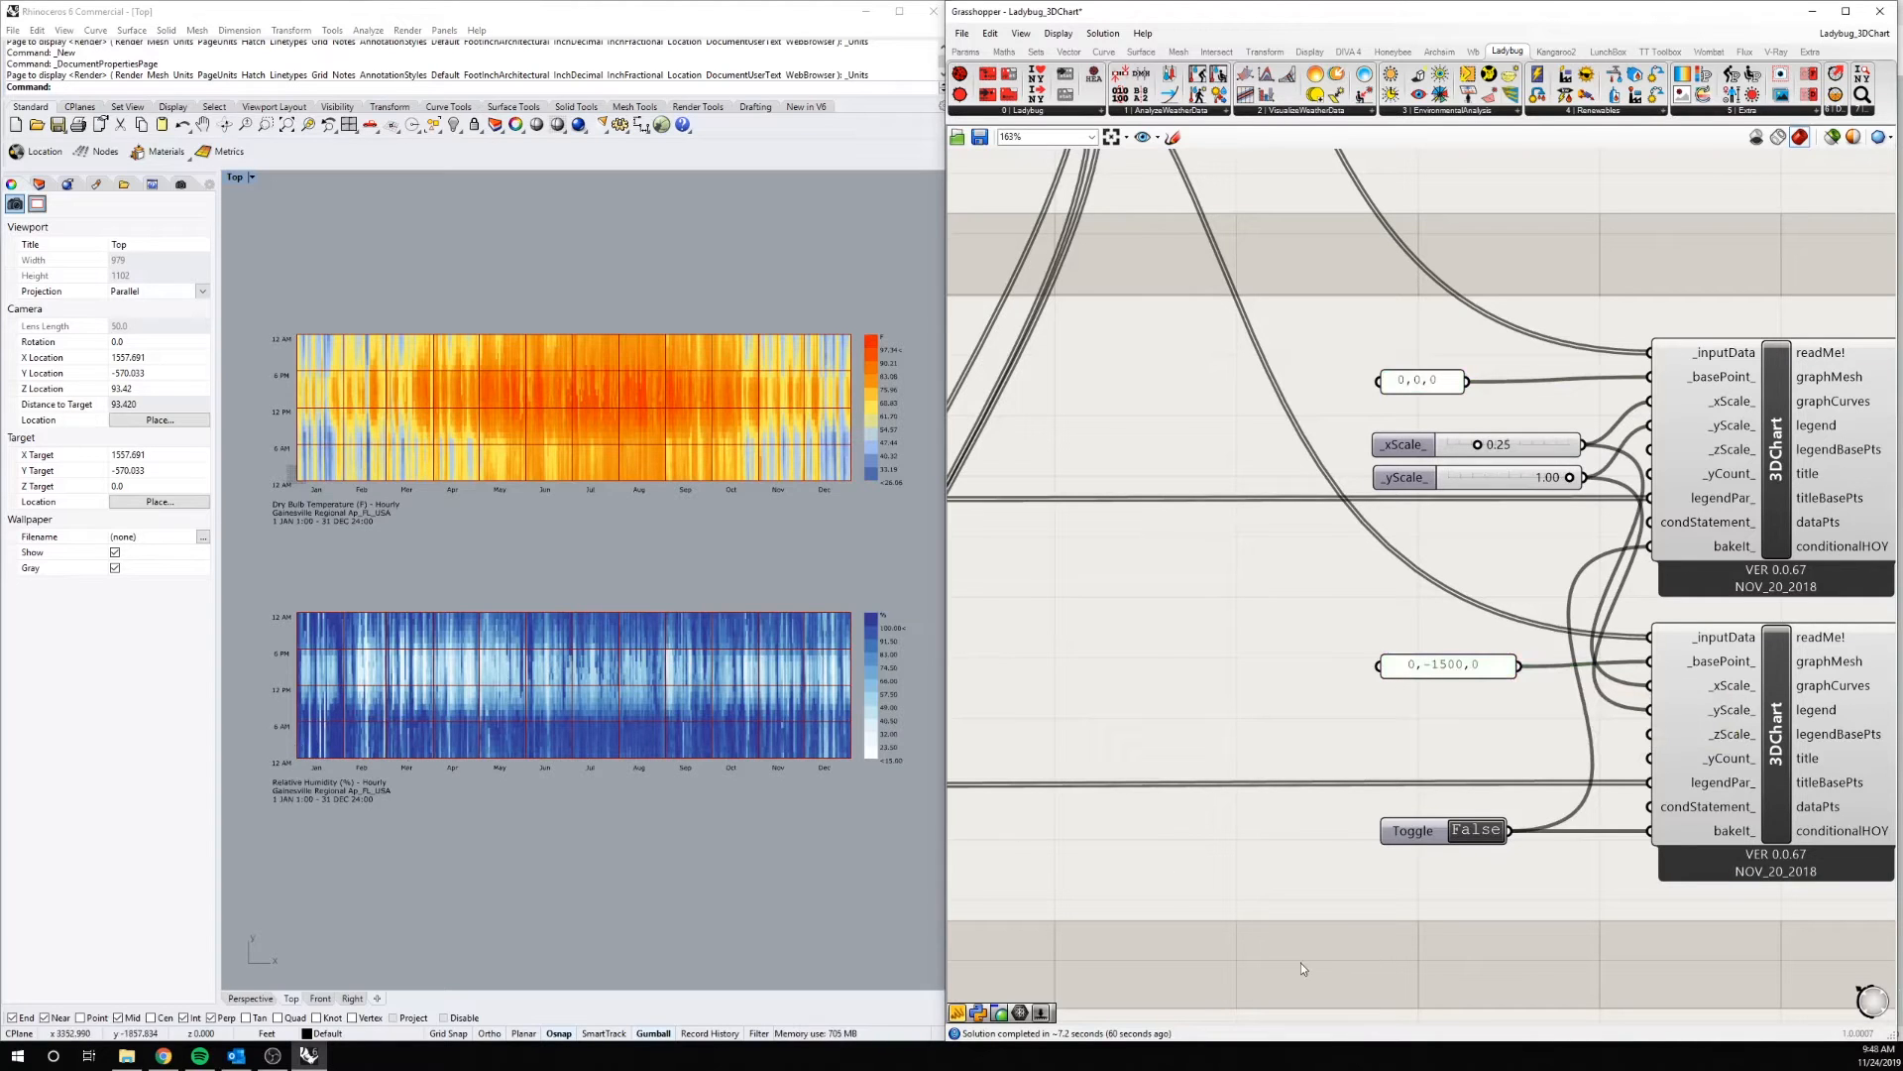
# Move the _xScale_ and _yScale_ sliders together slightly farther from the 3DChart components they both feed
pyautogui.click(1427, 443)
pyautogui.keyDown('shift'); pyautogui.click(1420, 485); pyautogui.keyUp('shift')
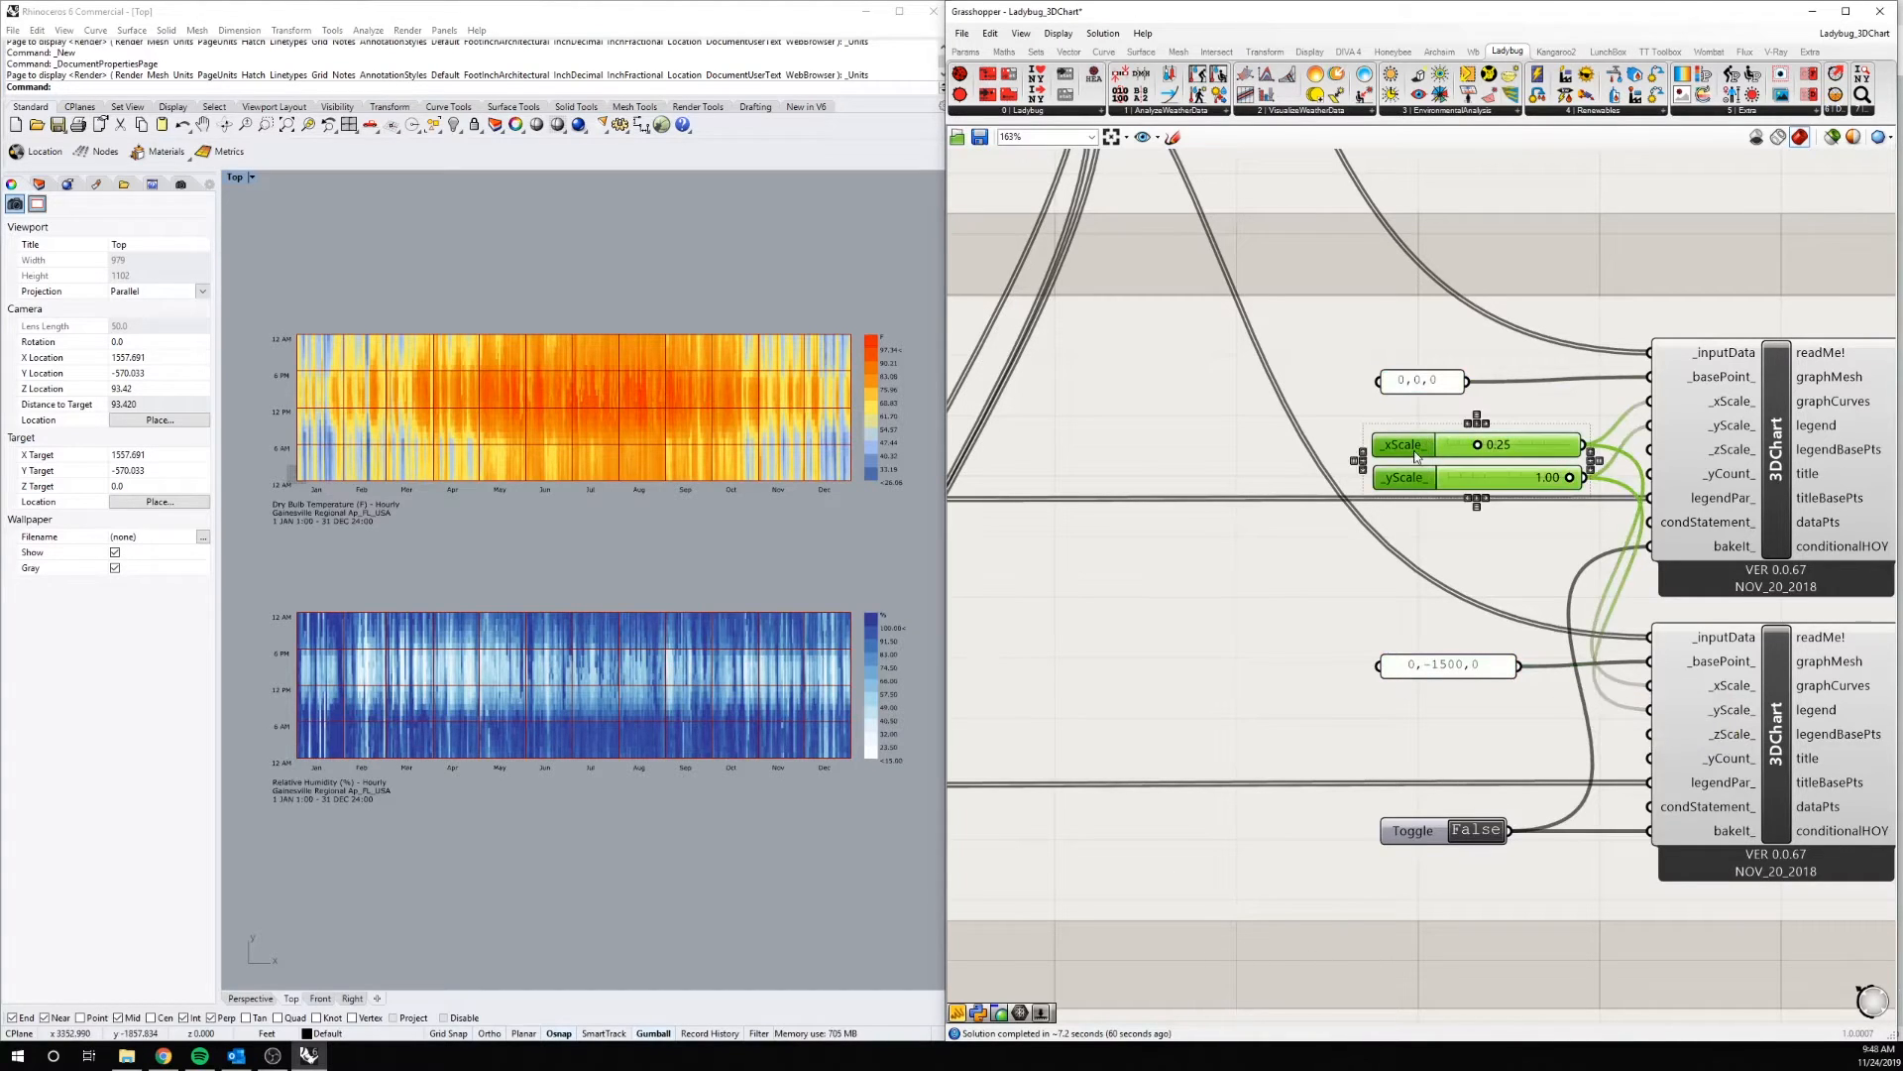
pyautogui.moveTo(1418, 454); pyautogui.dragTo(1382, 442)
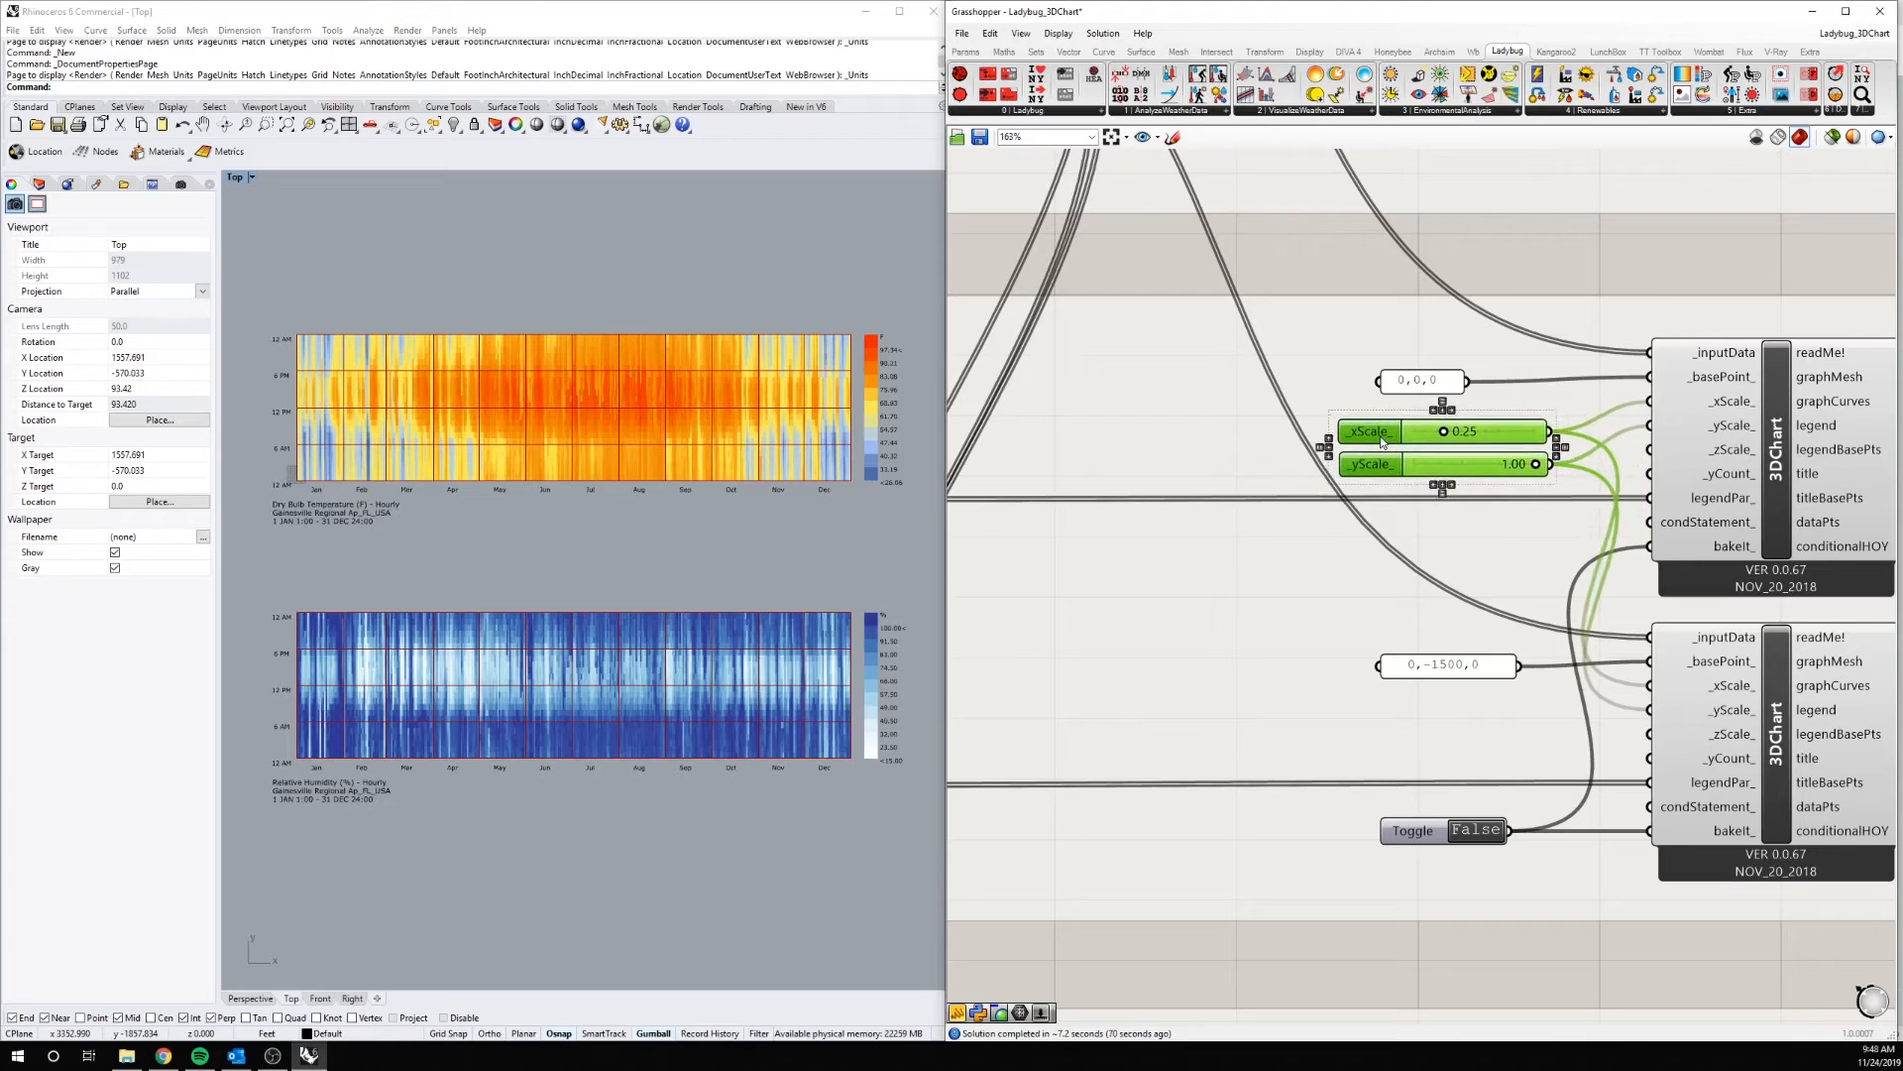
pyautogui.click(1512, 944)
# Check the gradient index options of the temperature legend's GradientLibrary and set its _gradIndex slider to 1
pyautogui.scroll(-3, 1485, 950)
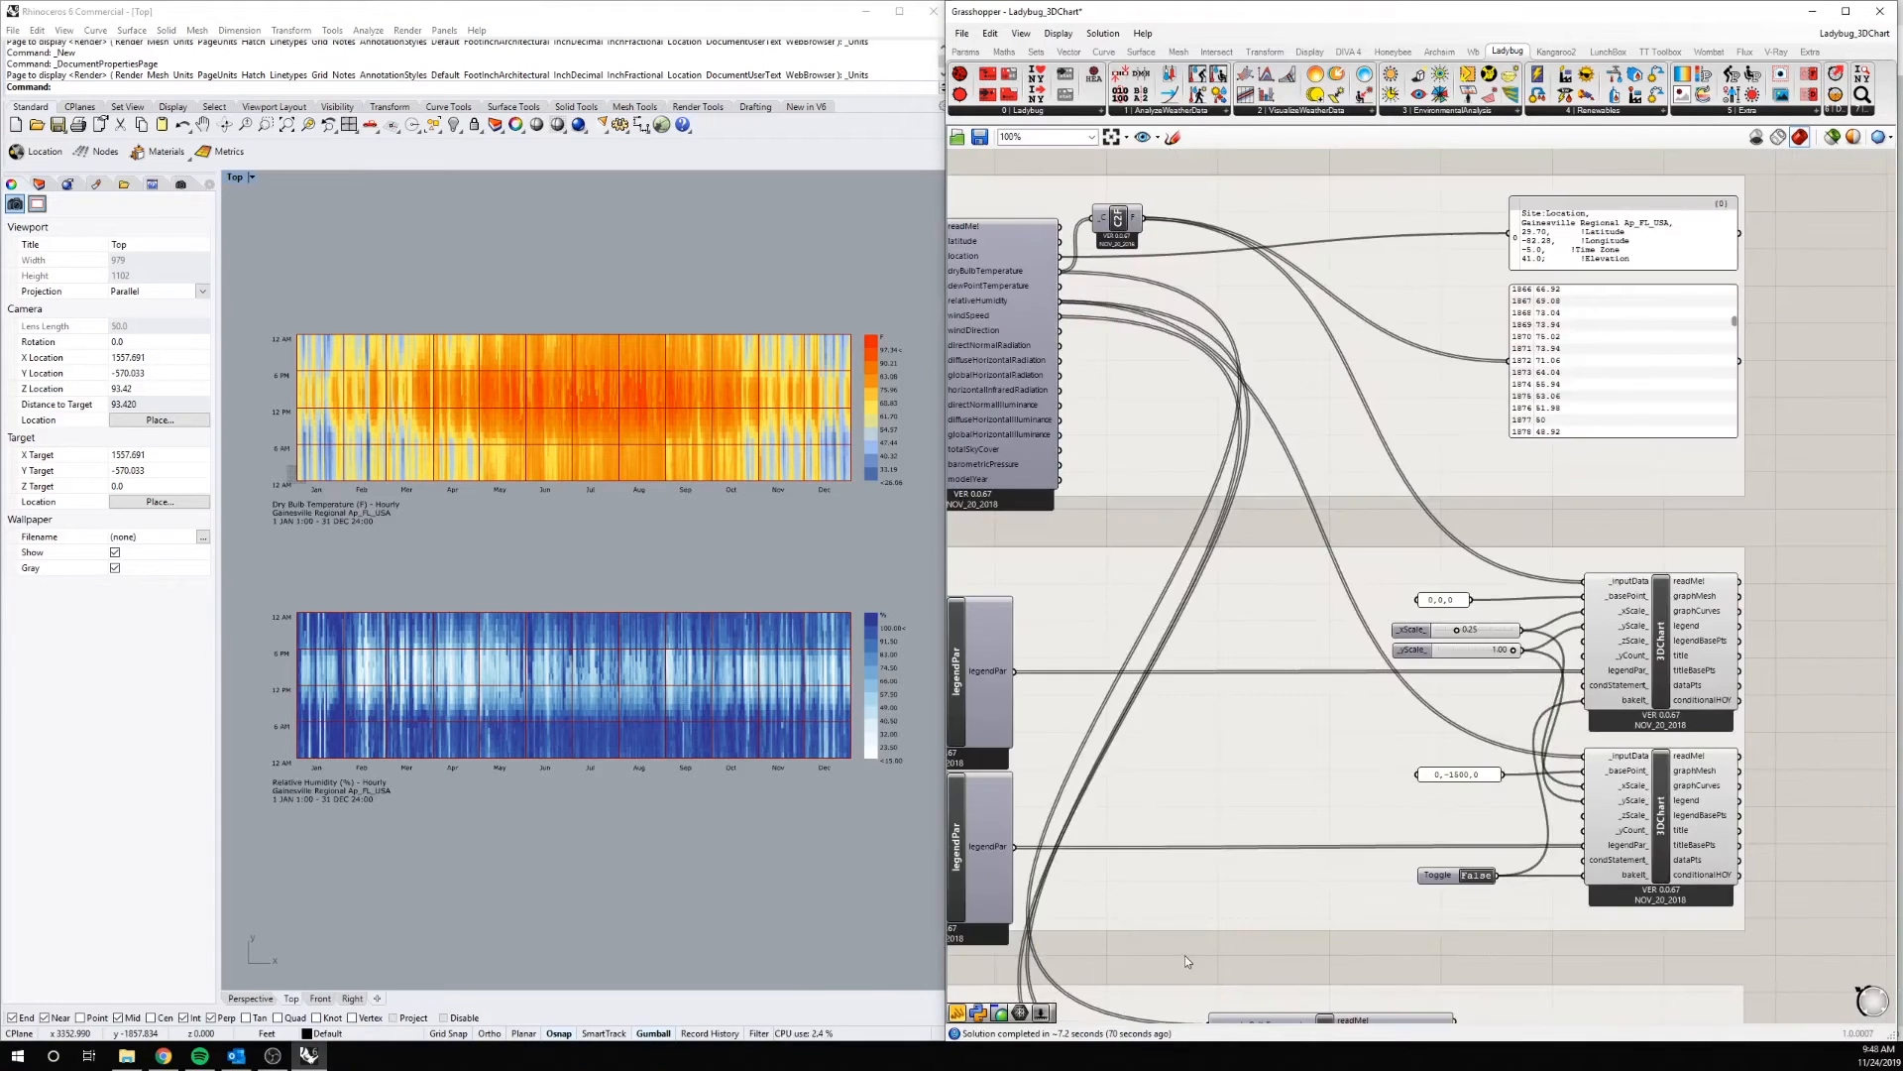
pyautogui.moveTo(1185, 954); pyautogui.dragTo(1693, 885, button='right')
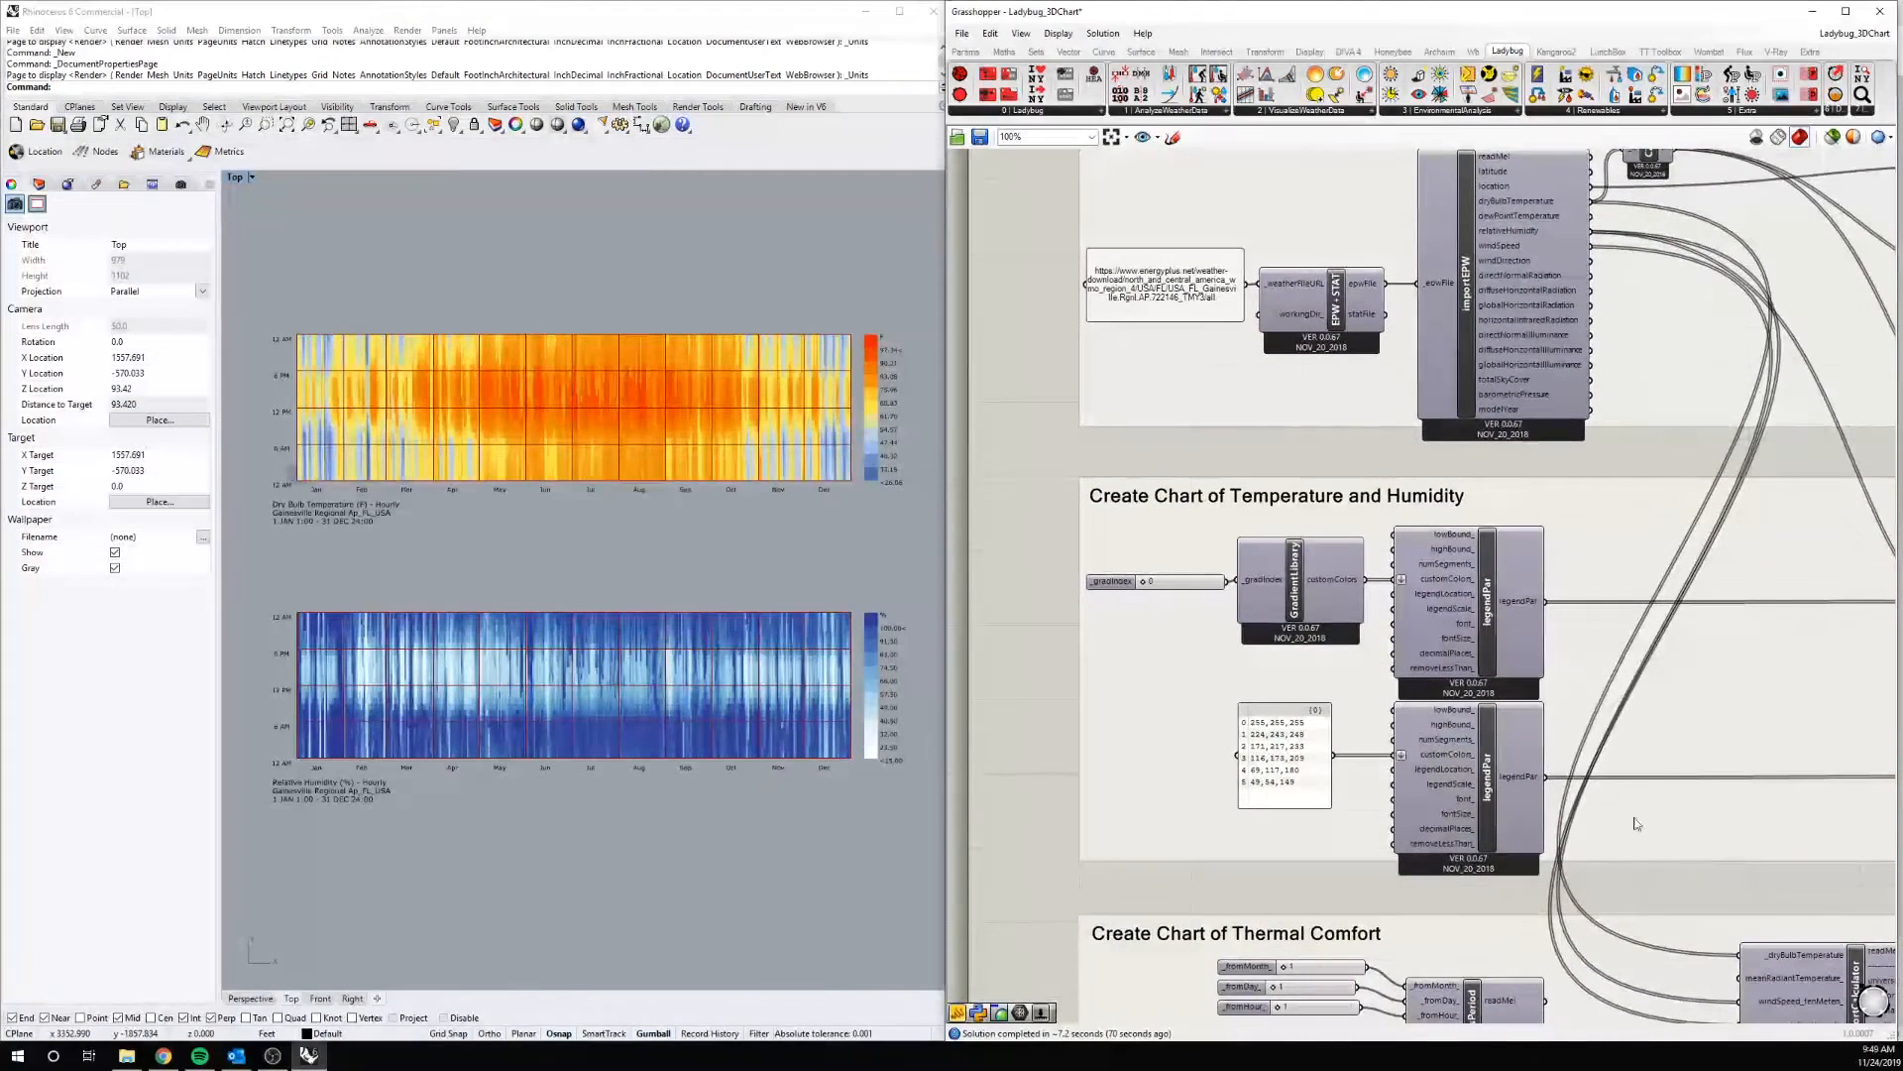
pyautogui.click(1495, 588)
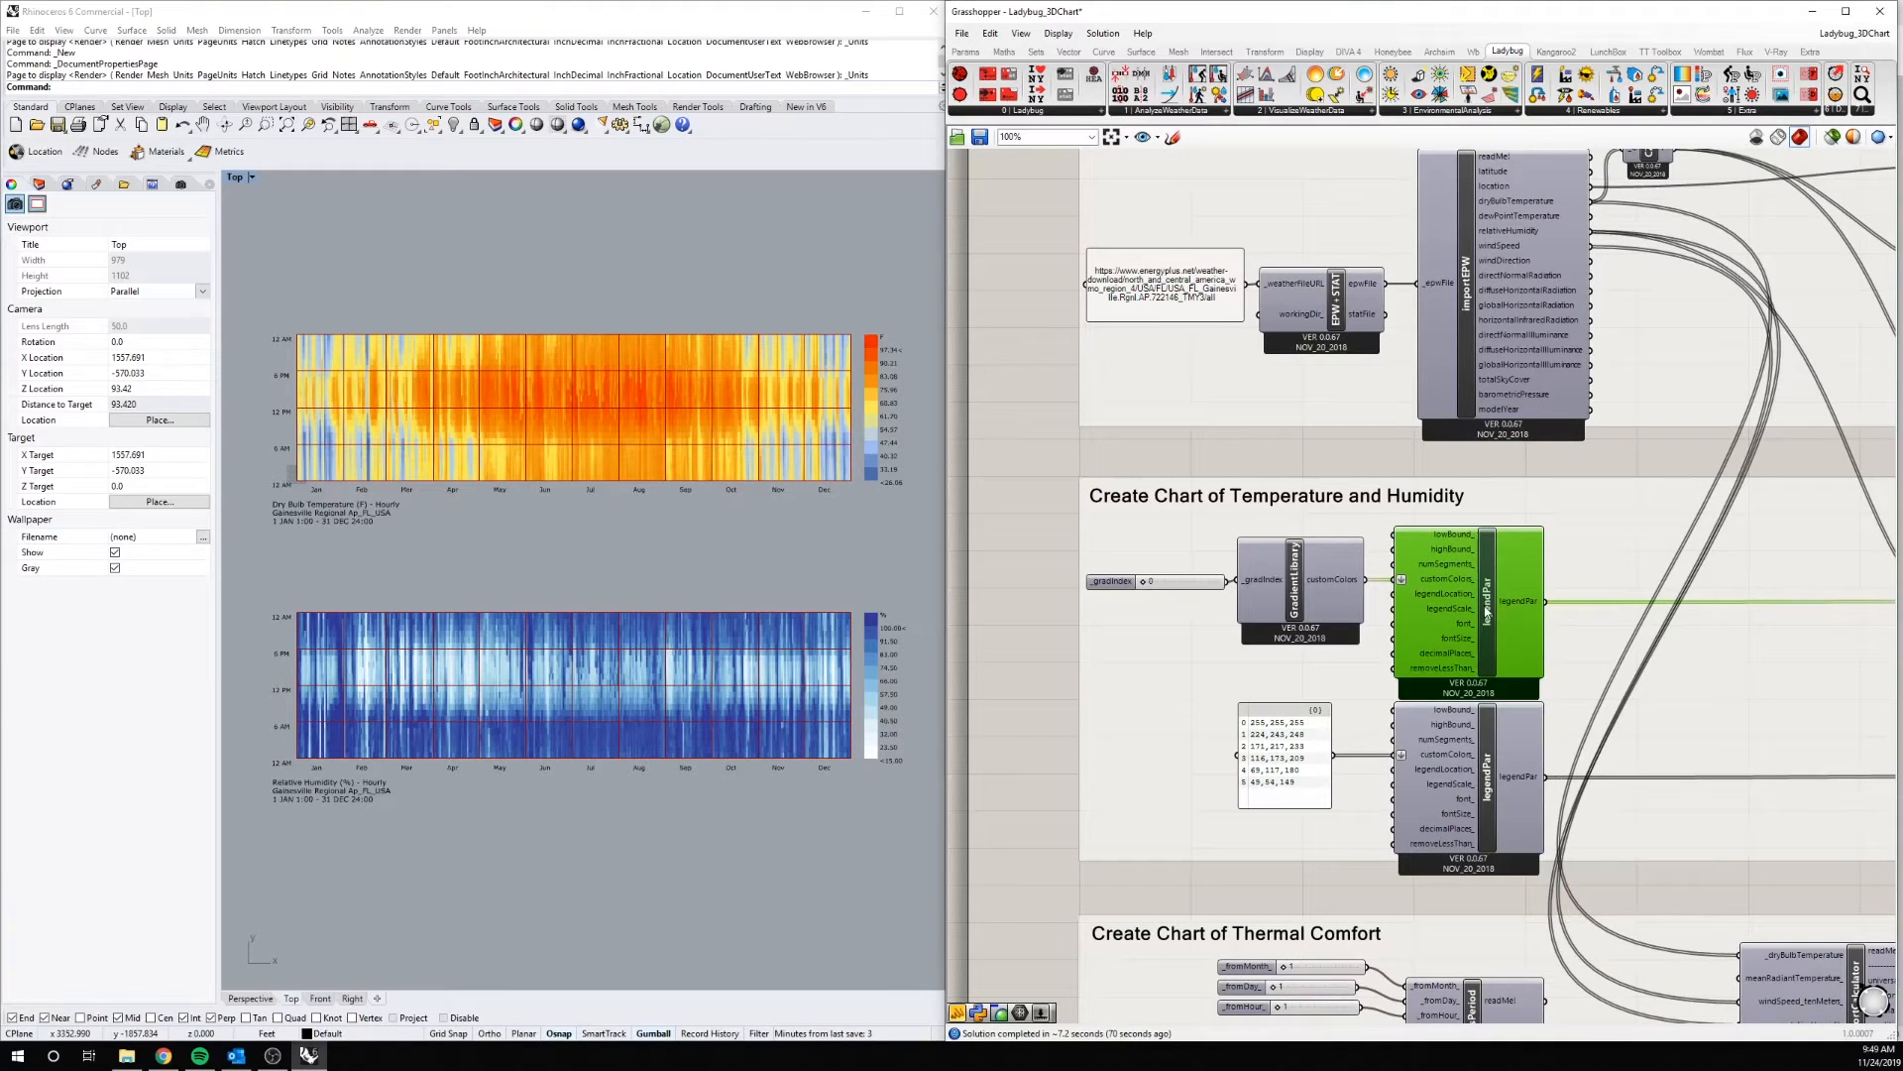
pyautogui.moveTo(1488, 614)
pyautogui.click(1293, 593)
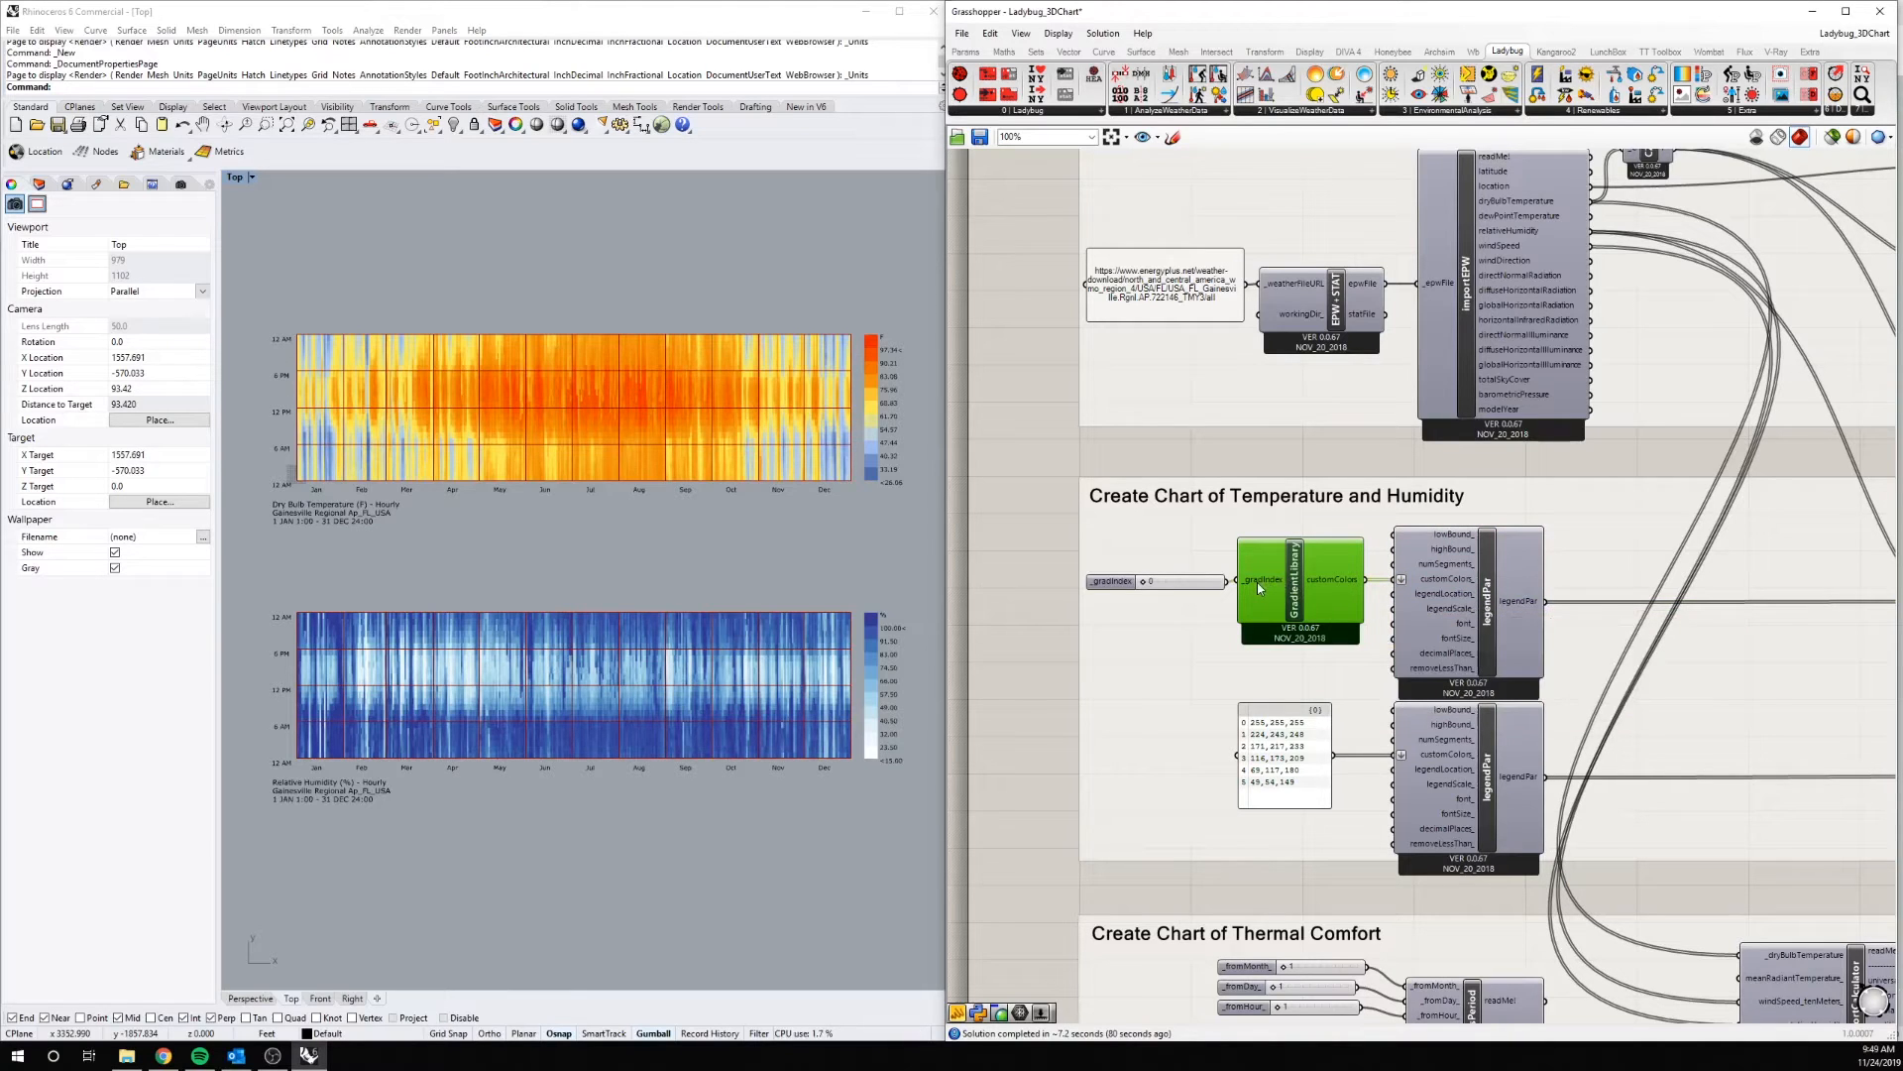
pyautogui.moveTo(1257, 581)
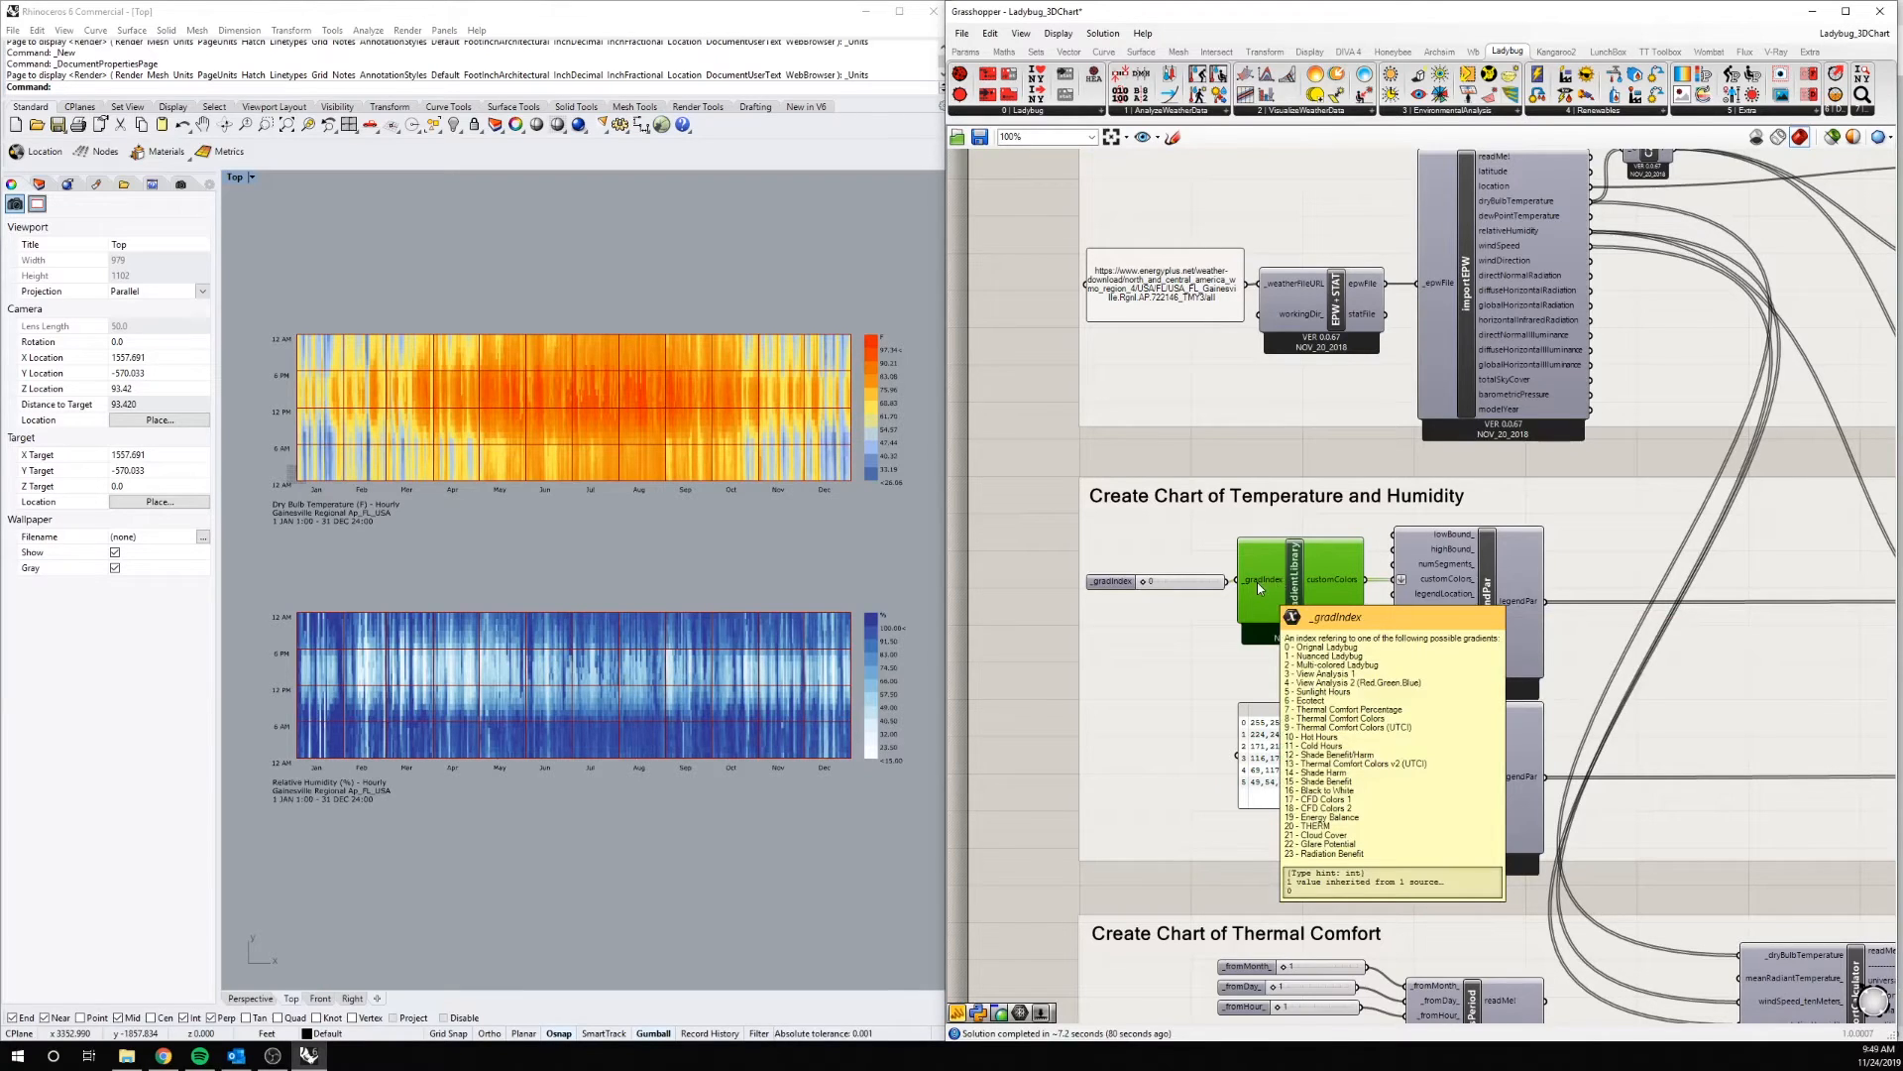
pyautogui.doubleClick(1187, 585)
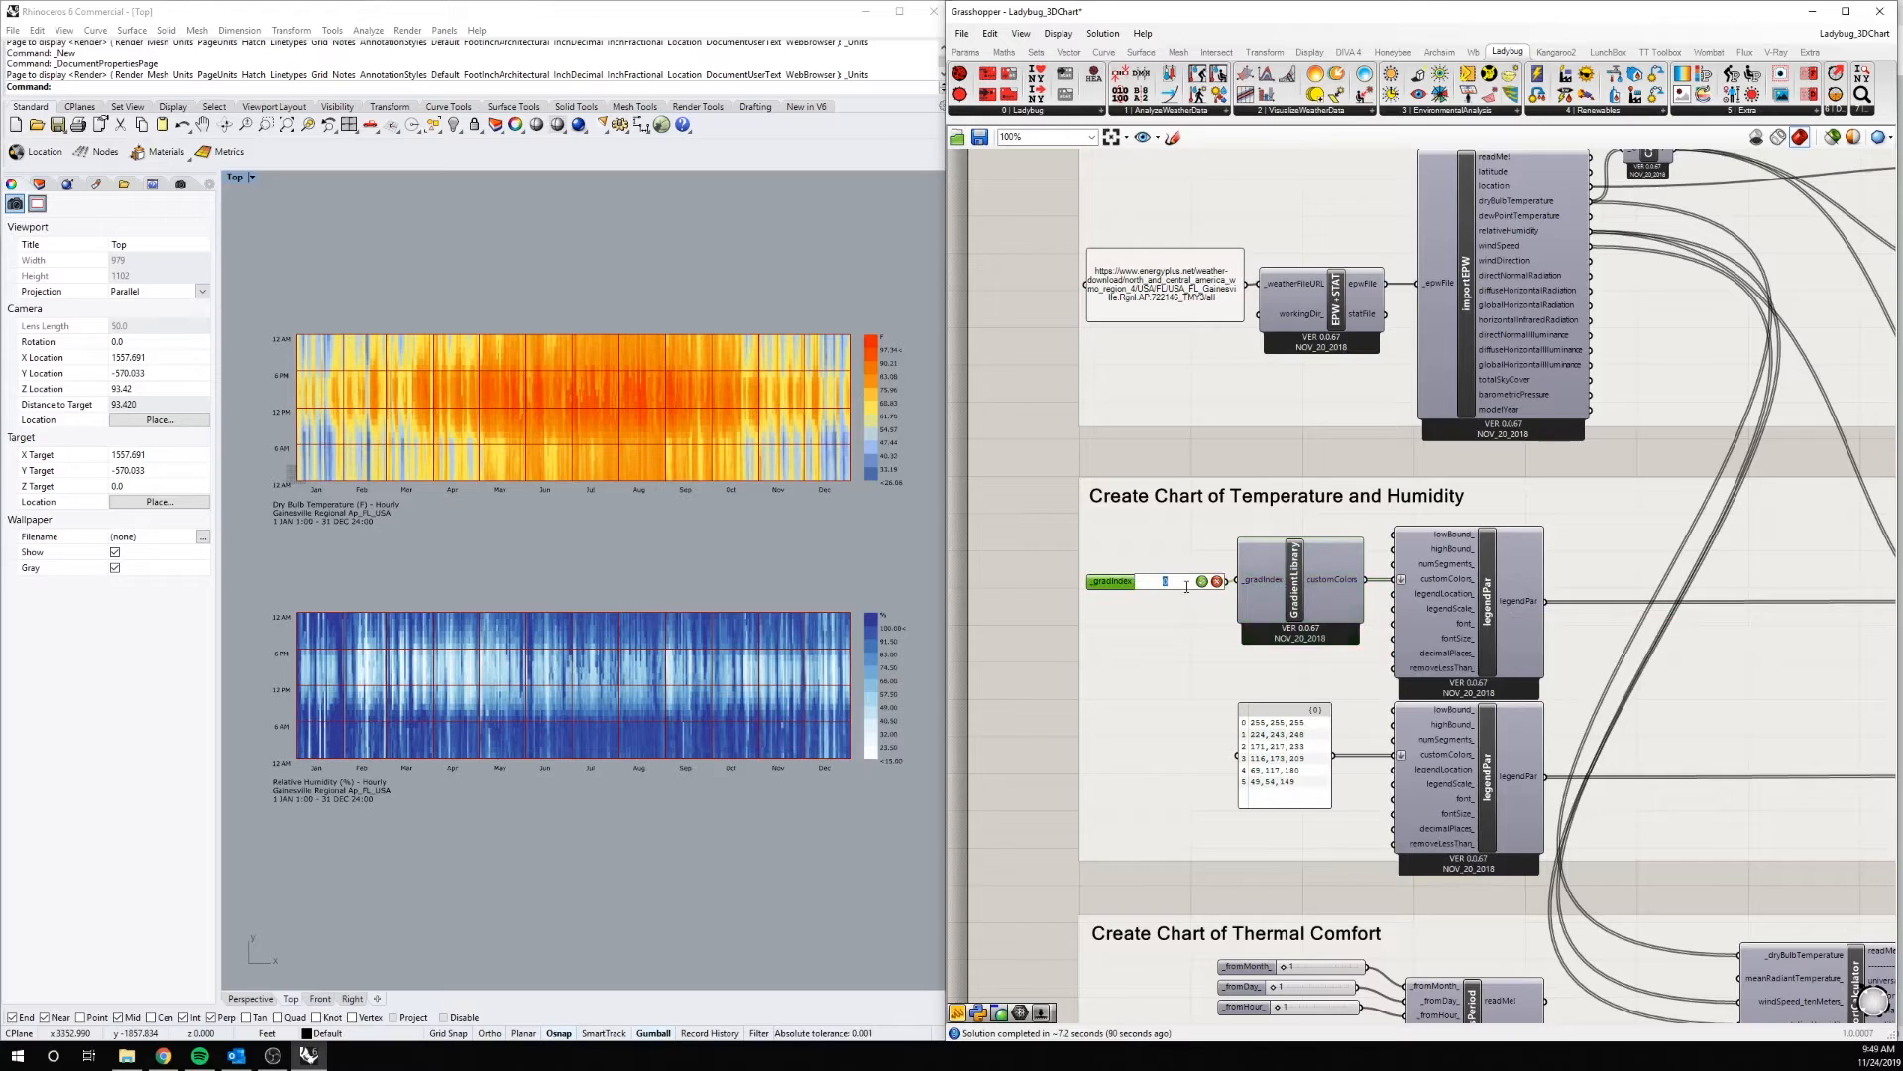
pyautogui.write('1')
pyautogui.press('Return')
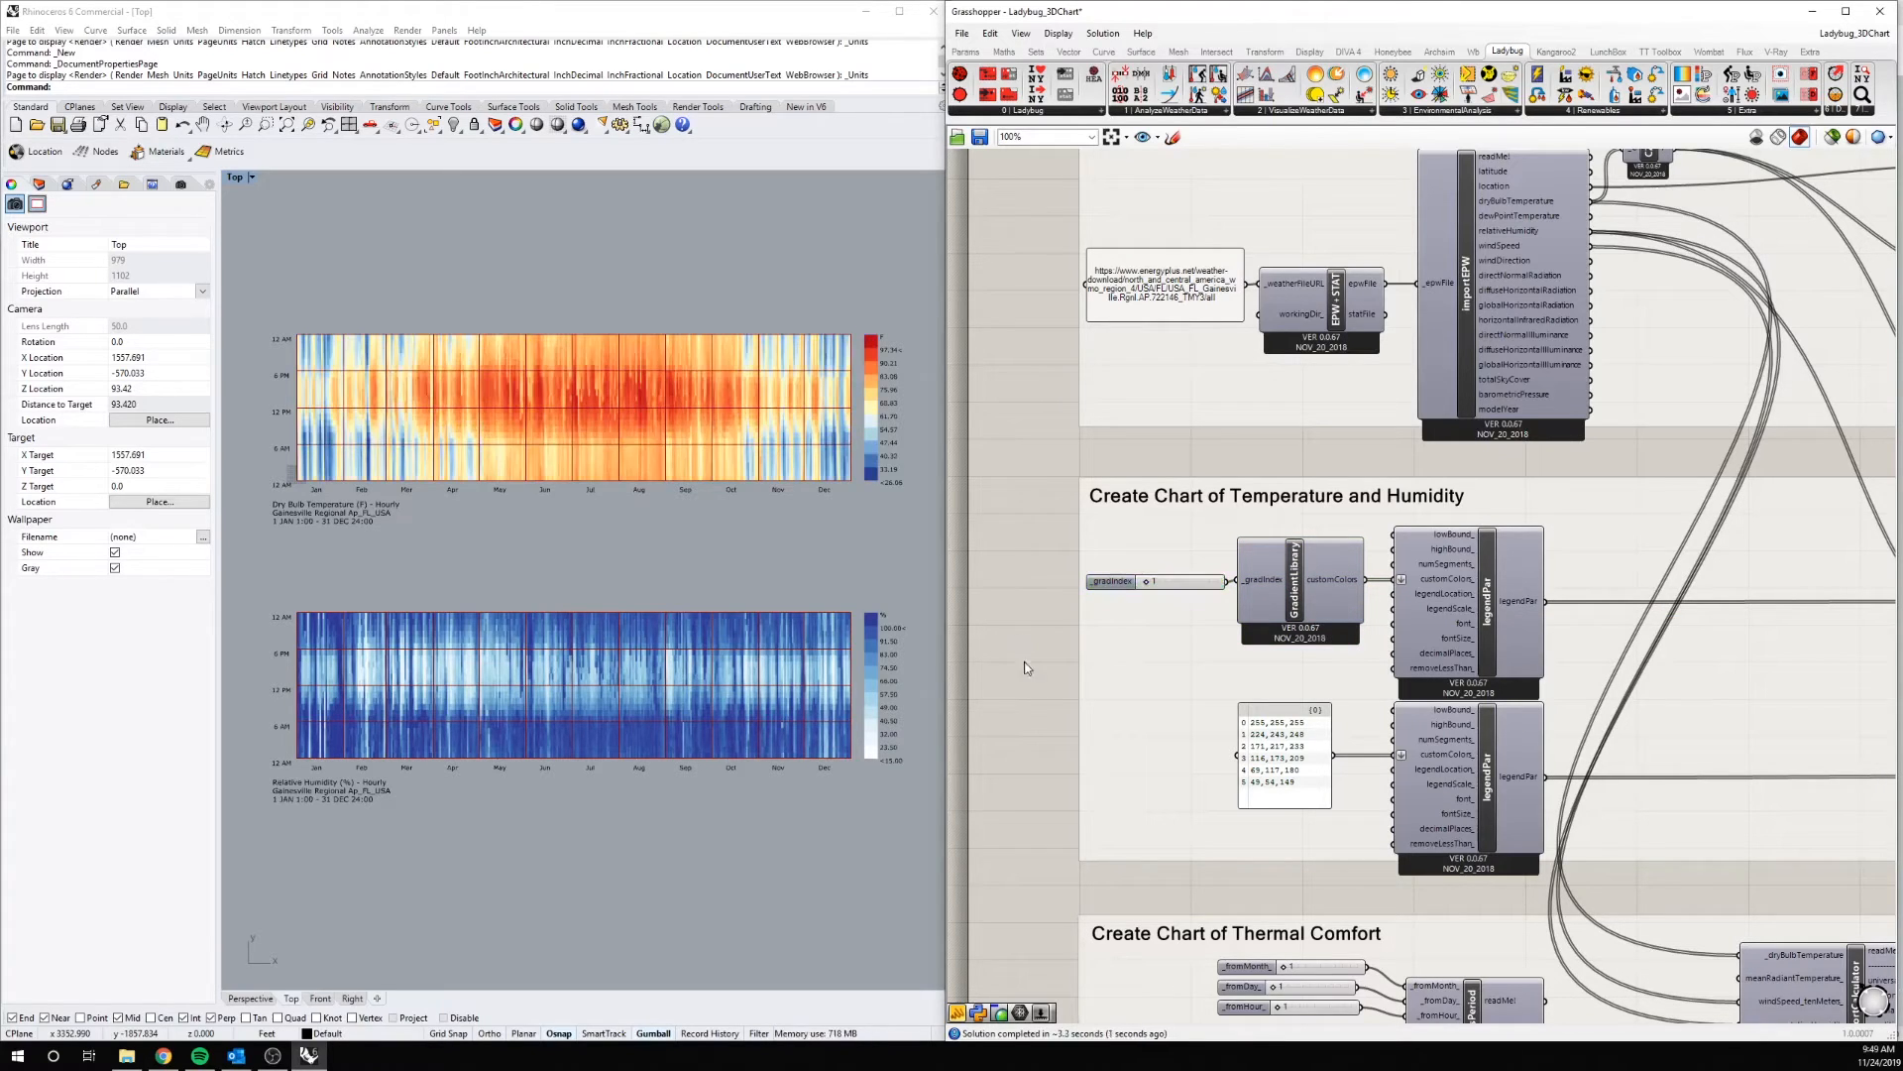
# Try removing the last colour, 49,54,149, from the humidity legend's custom colours panel, and restore it
pyautogui.moveTo(1388, 889); pyautogui.dragTo(1346, 759, button='right')
pyautogui.click(1436, 658)
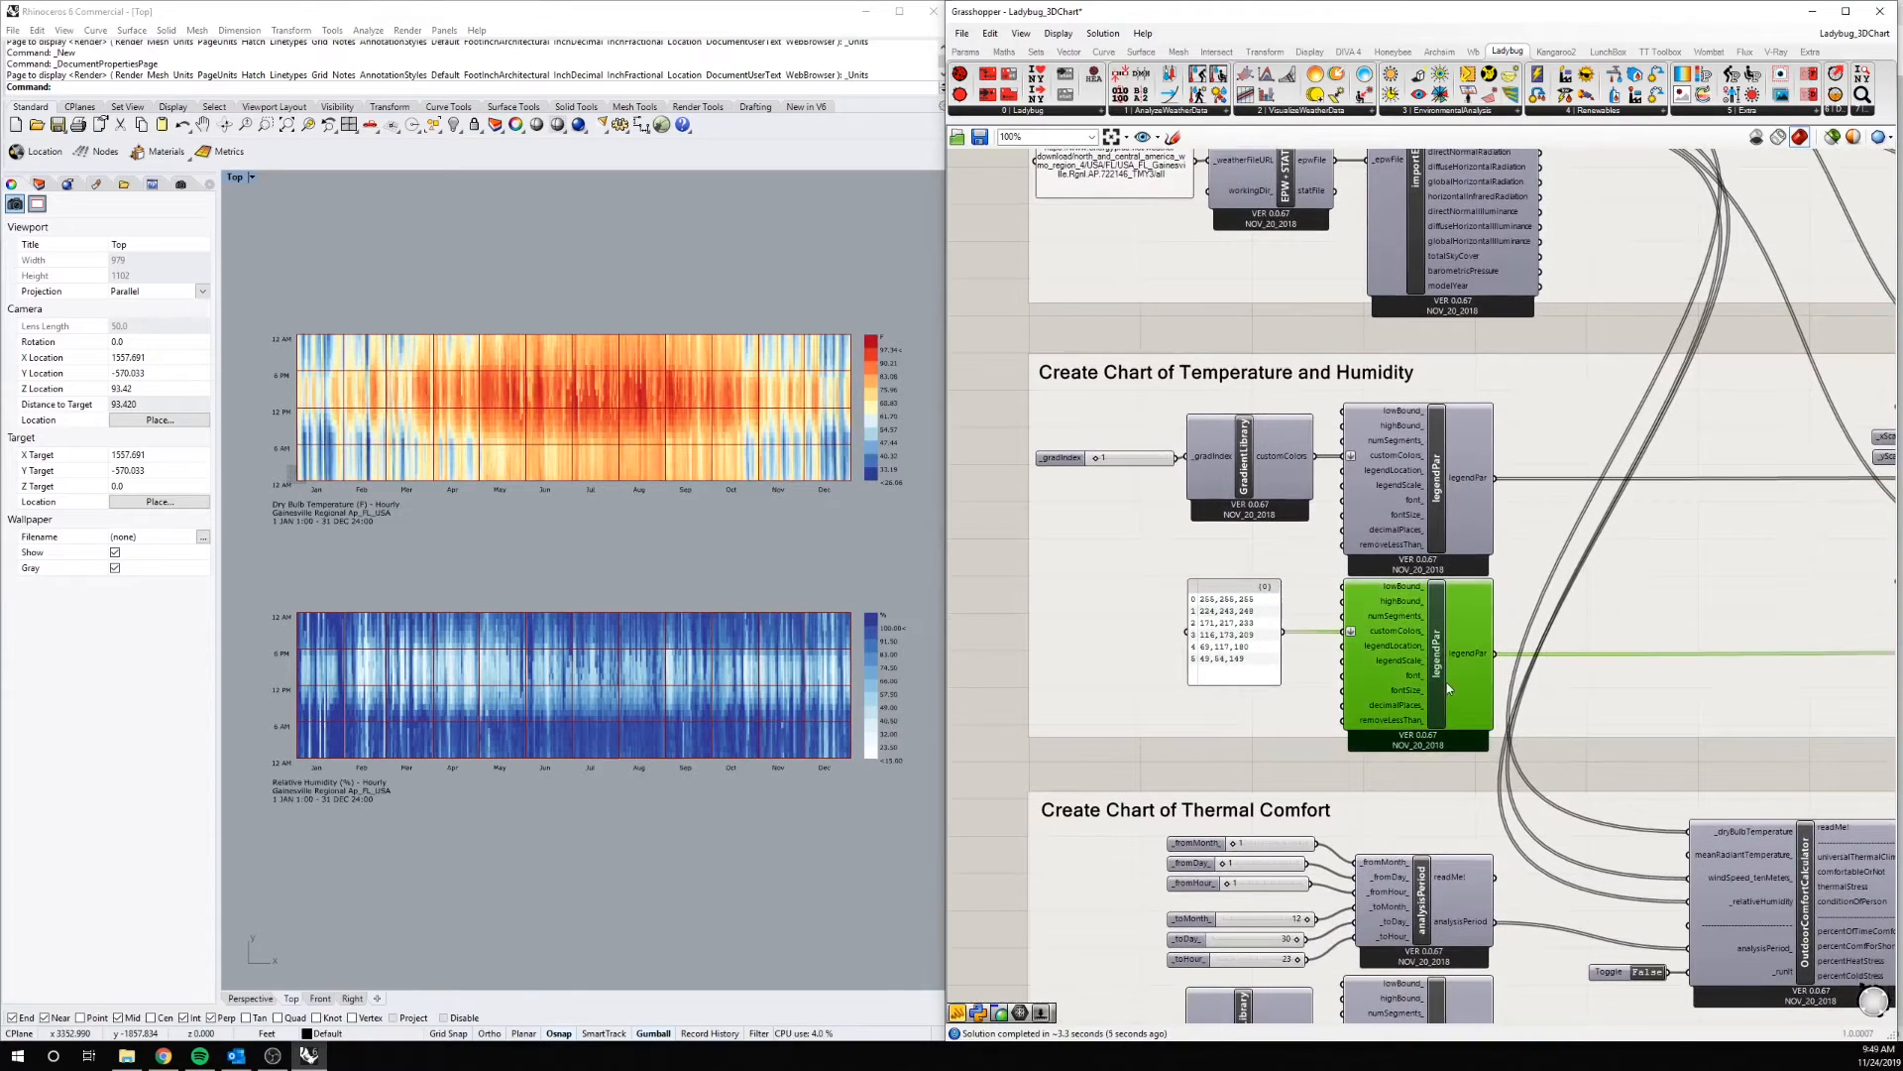
pyautogui.moveTo(1243, 634); pyautogui.dragTo(1239, 634)
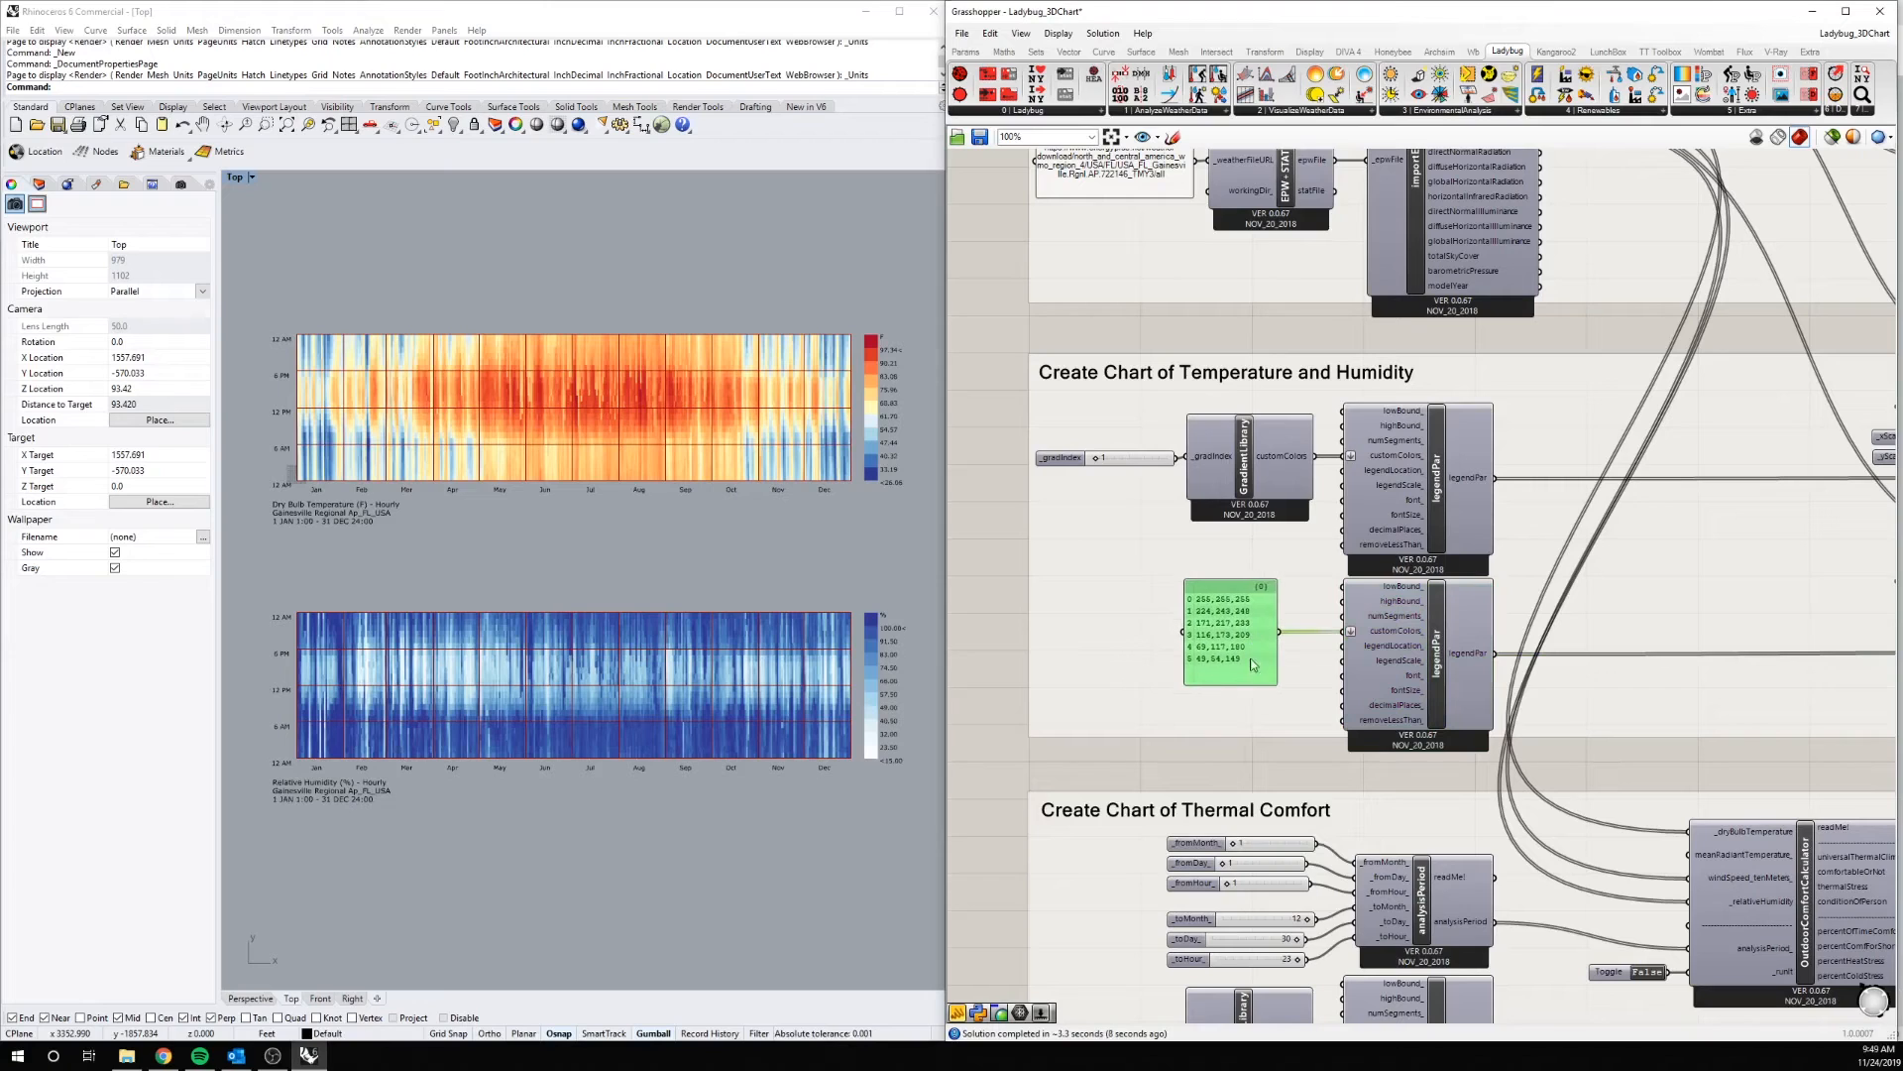
pyautogui.doubleClick(1254, 670)
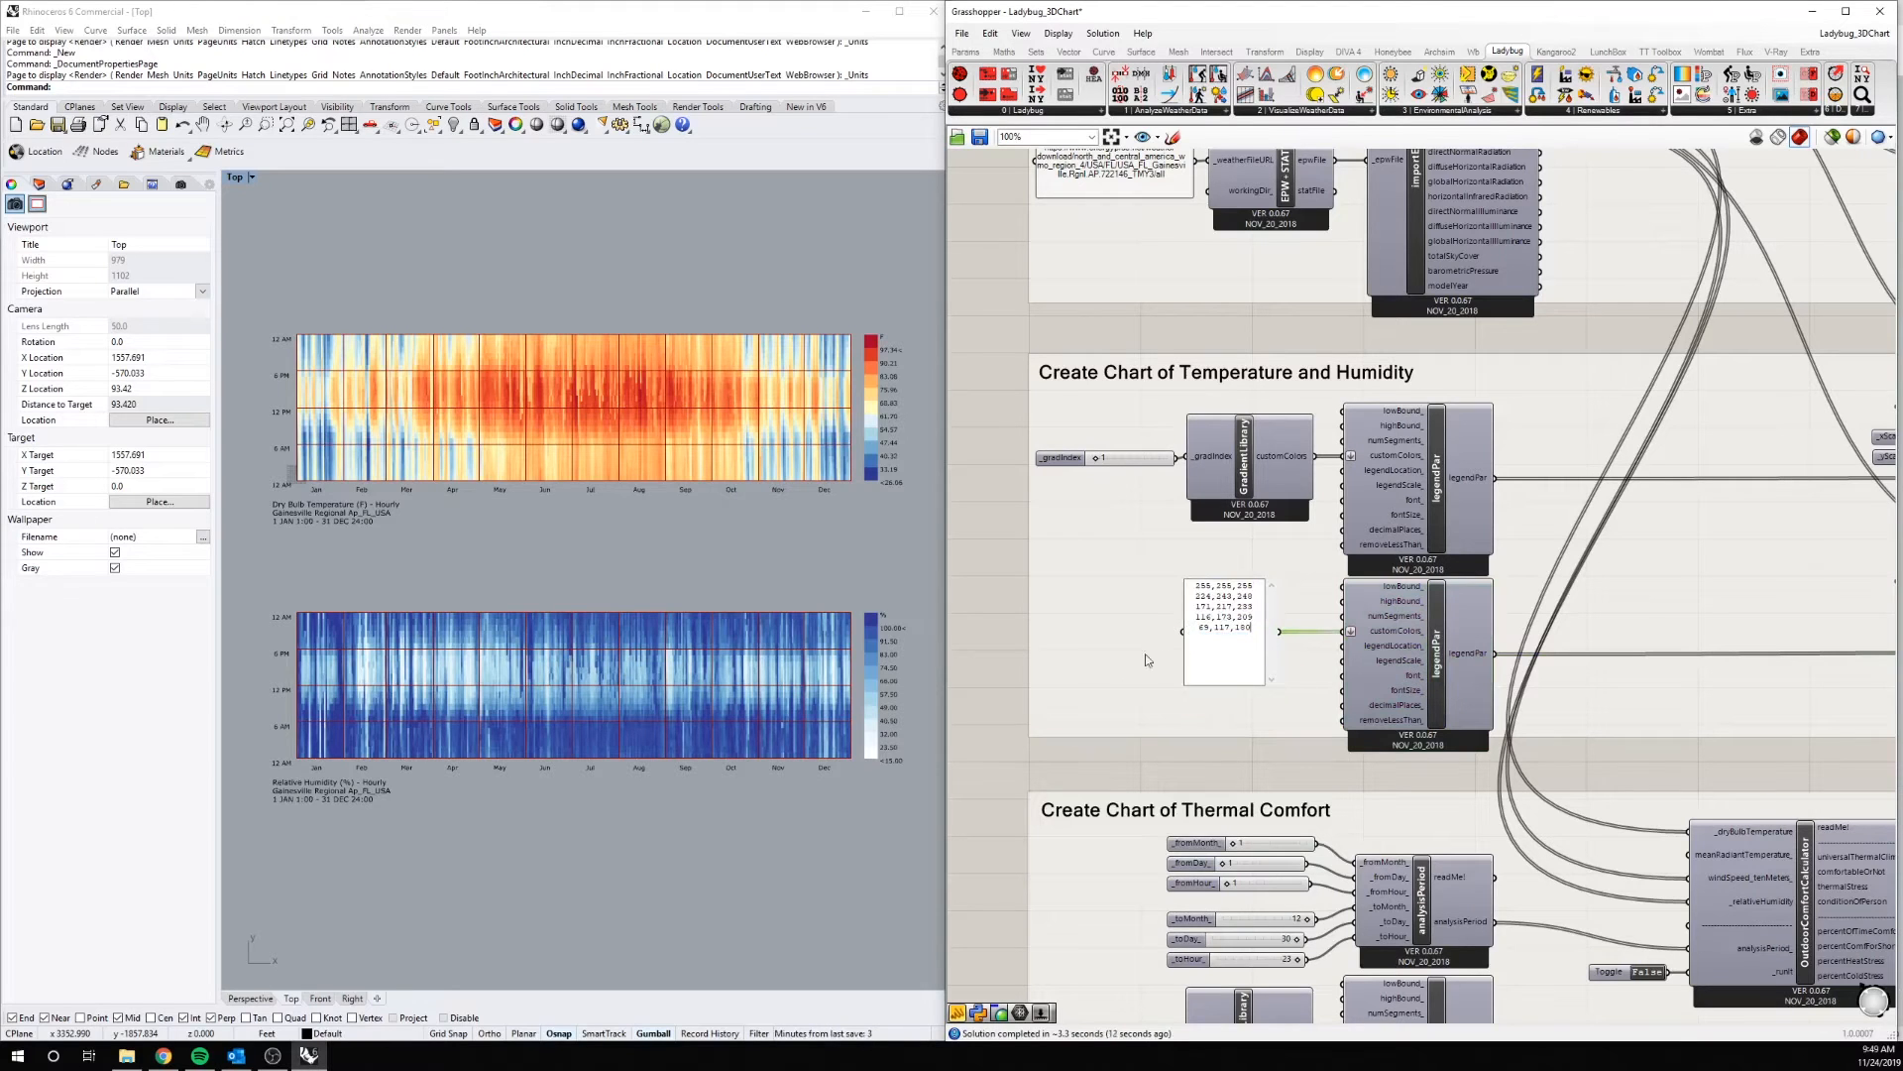
pyautogui.click(990, 657)
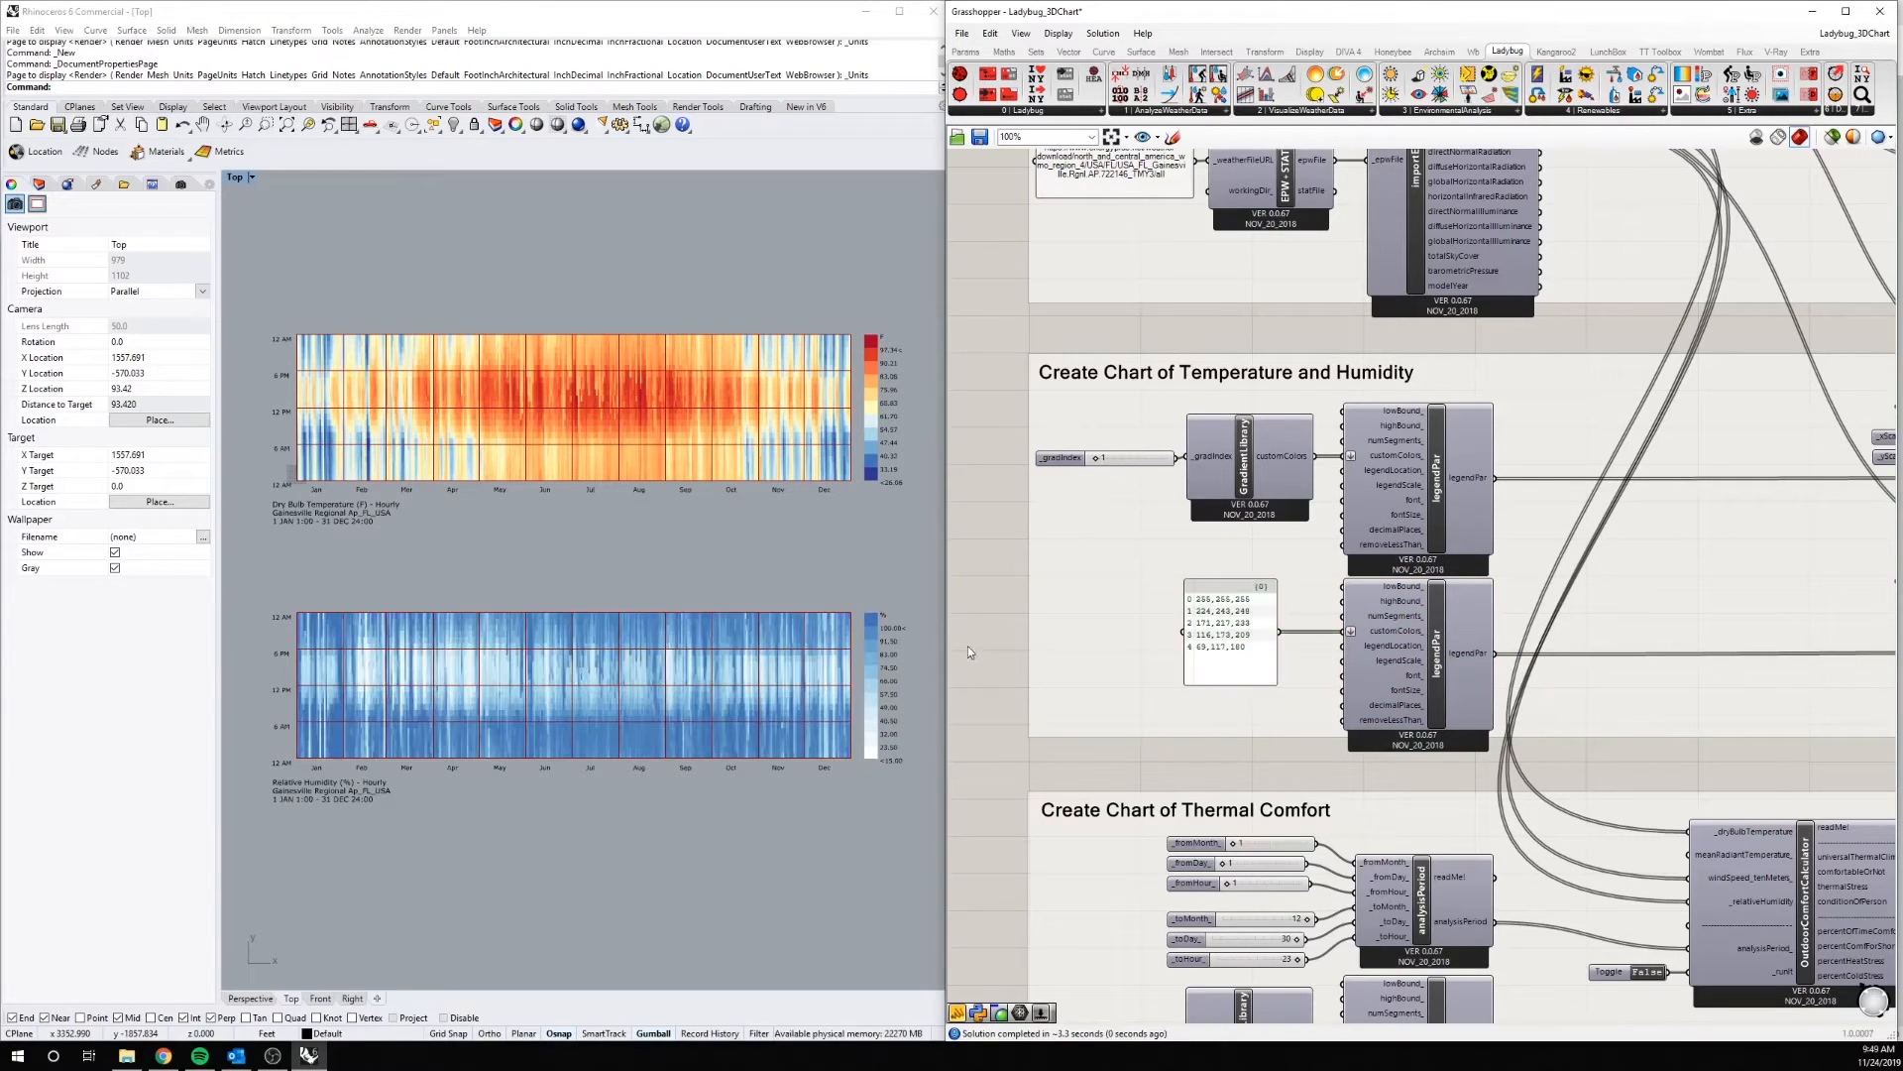
pyautogui.click(1253, 651)
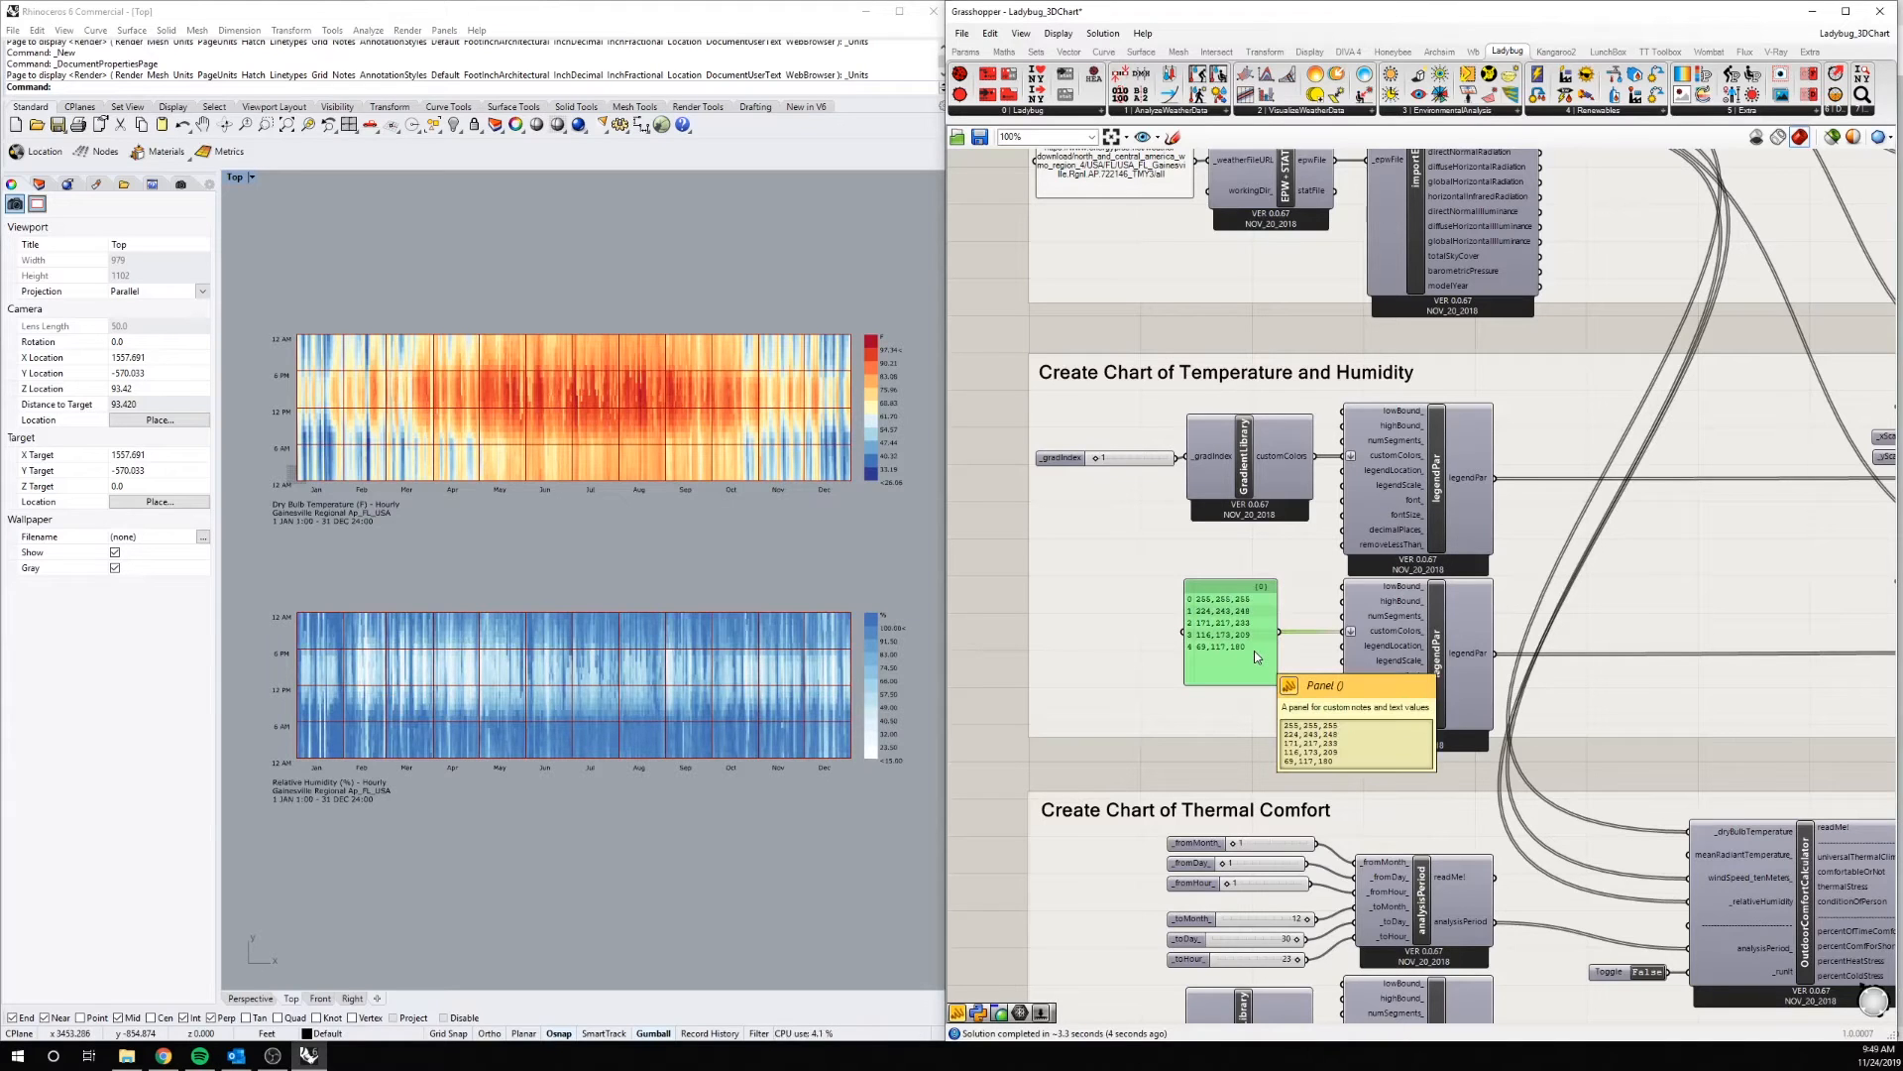
pyautogui.click(1227, 771)
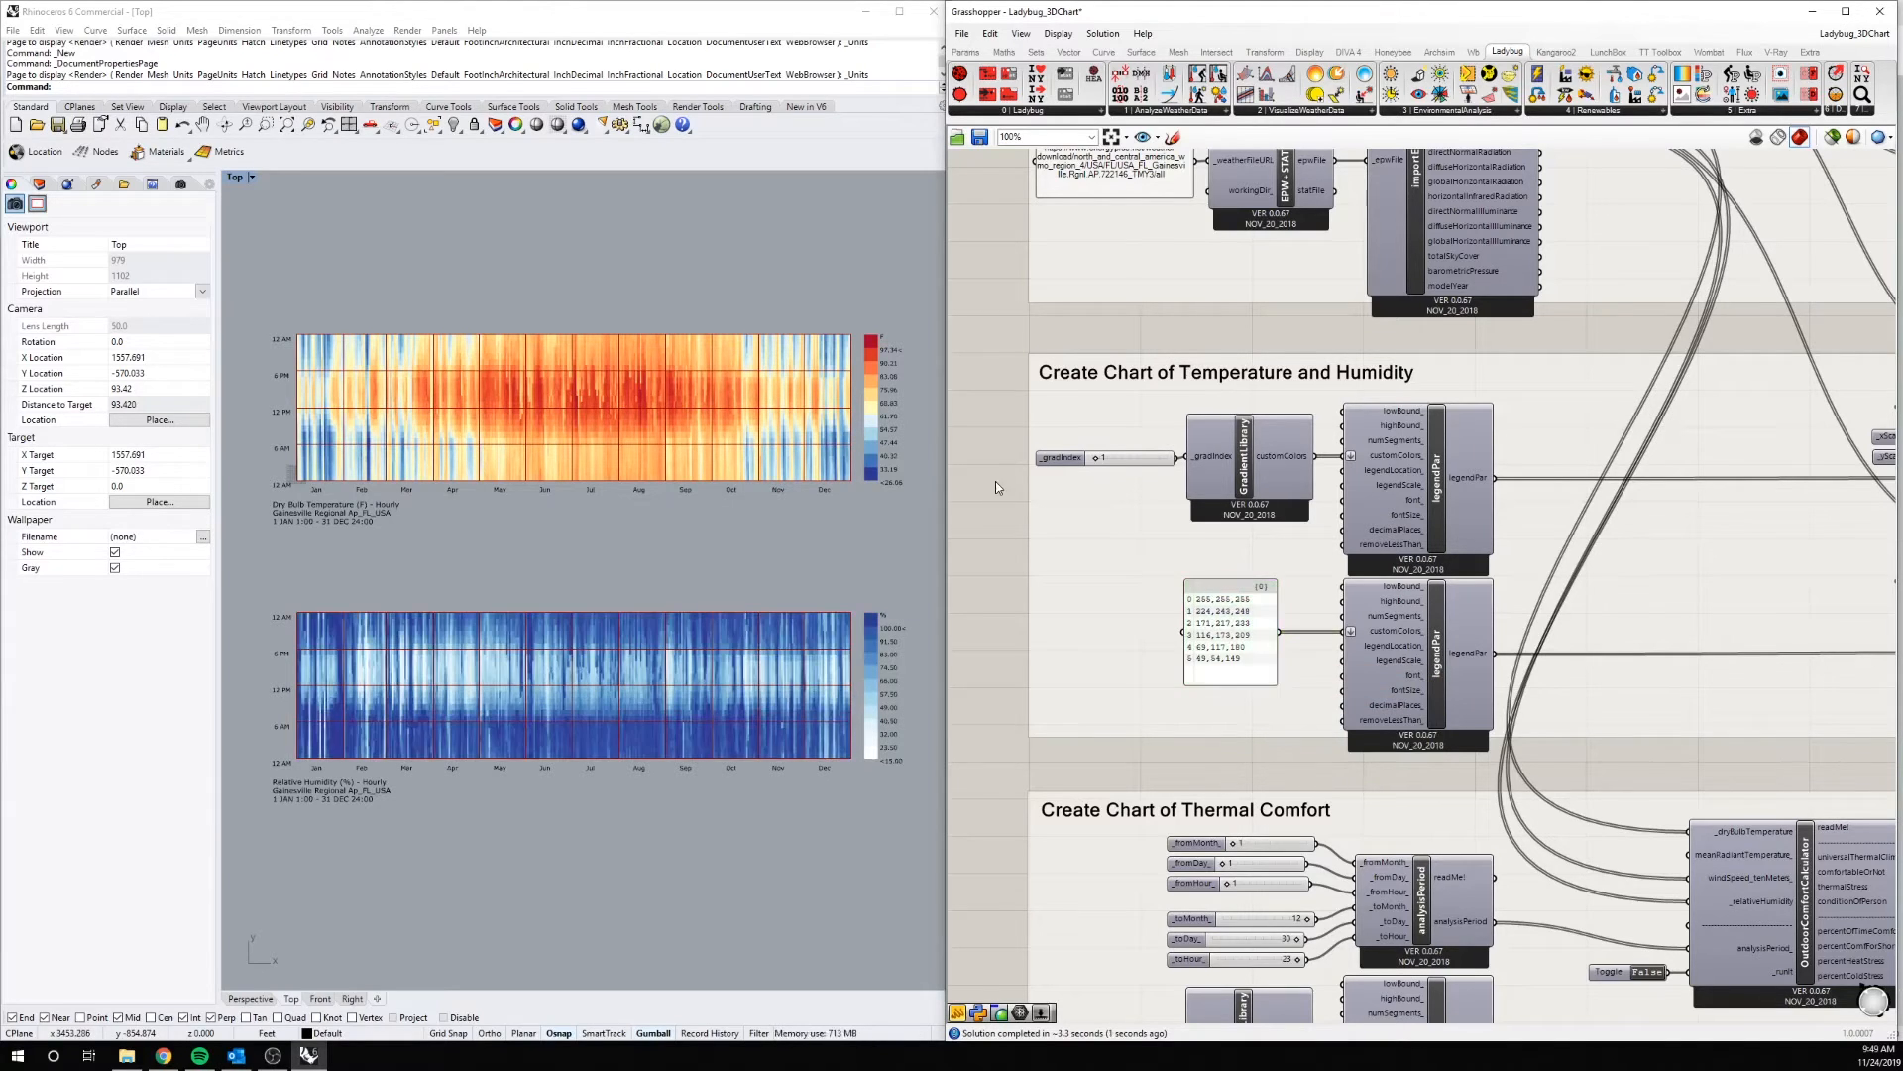
# Add two panels containing 0 and 100 near the temperature chart's legendPar component
pyautogui.moveTo(995, 480); pyautogui.dragTo(992, 595, button='right')
pyautogui.moveTo(1079, 567); pyautogui.dragTo(1246, 607)
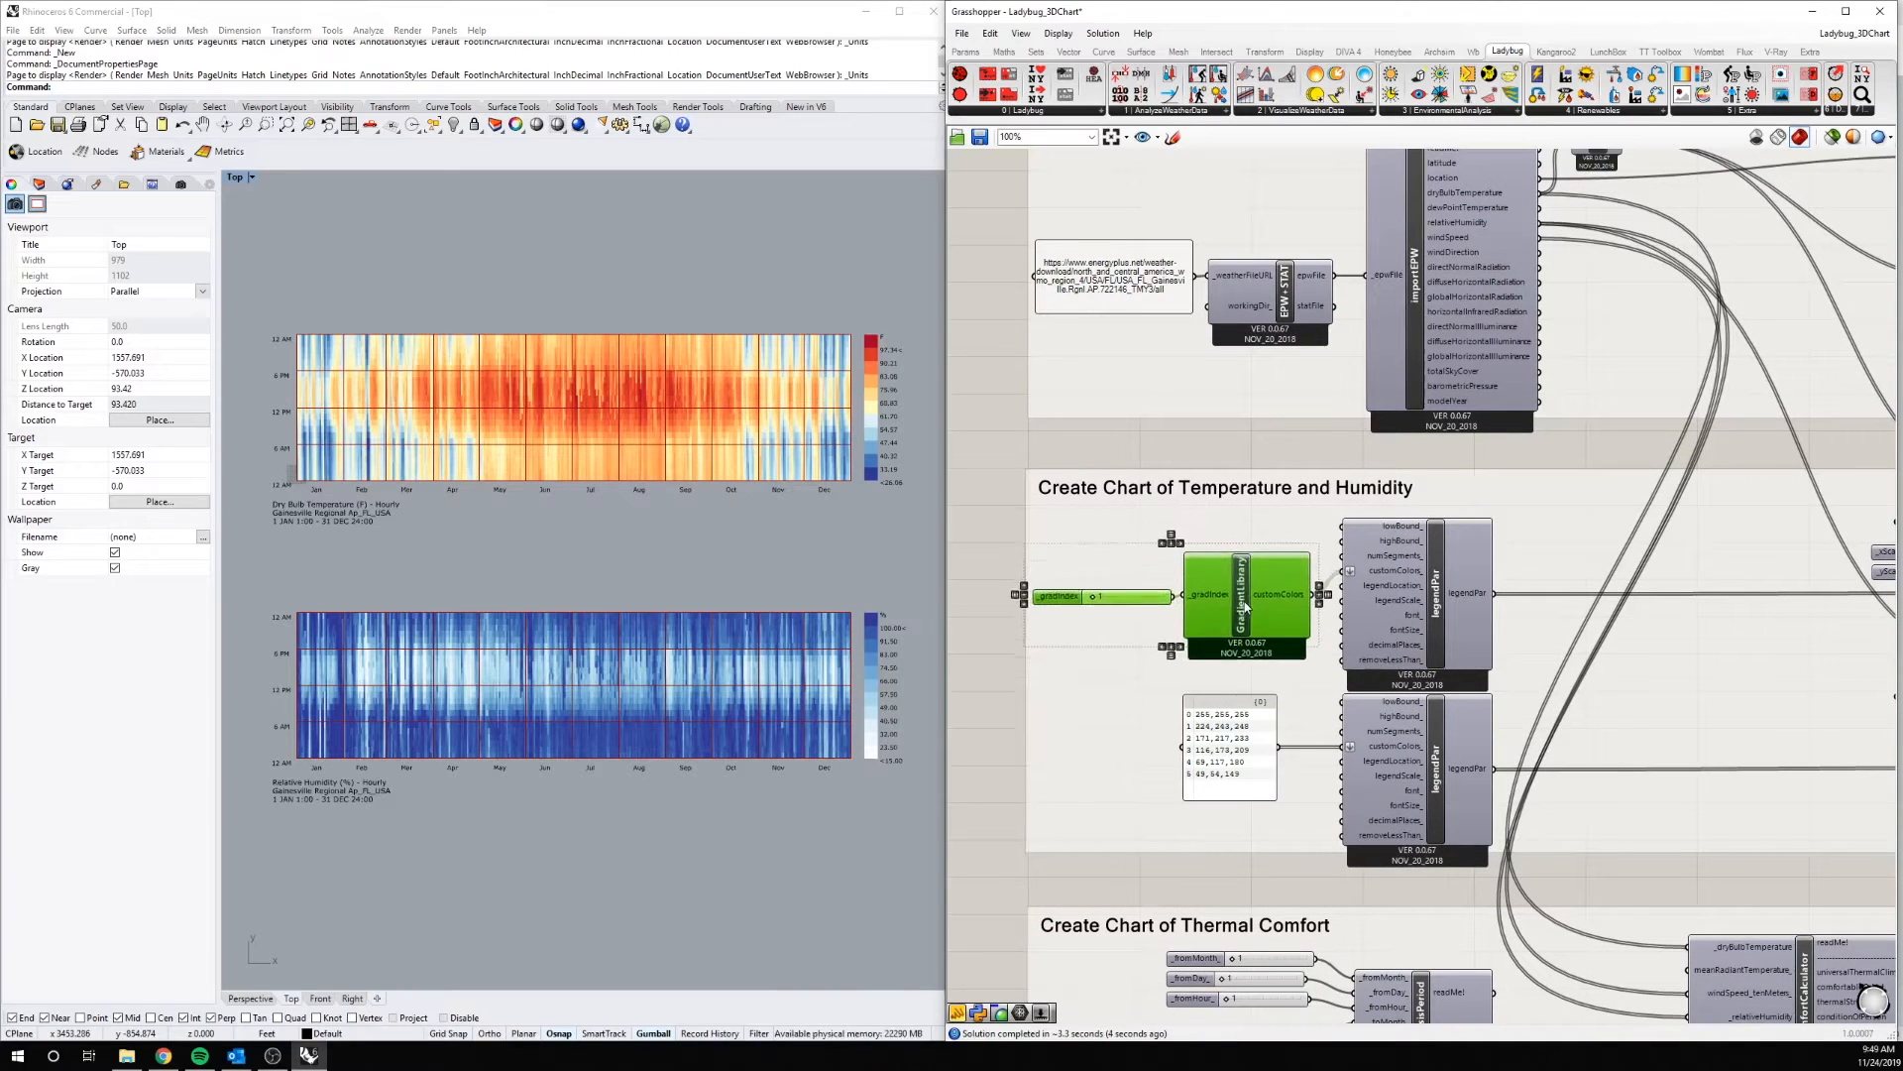
pyautogui.scroll(4, 1372, 541)
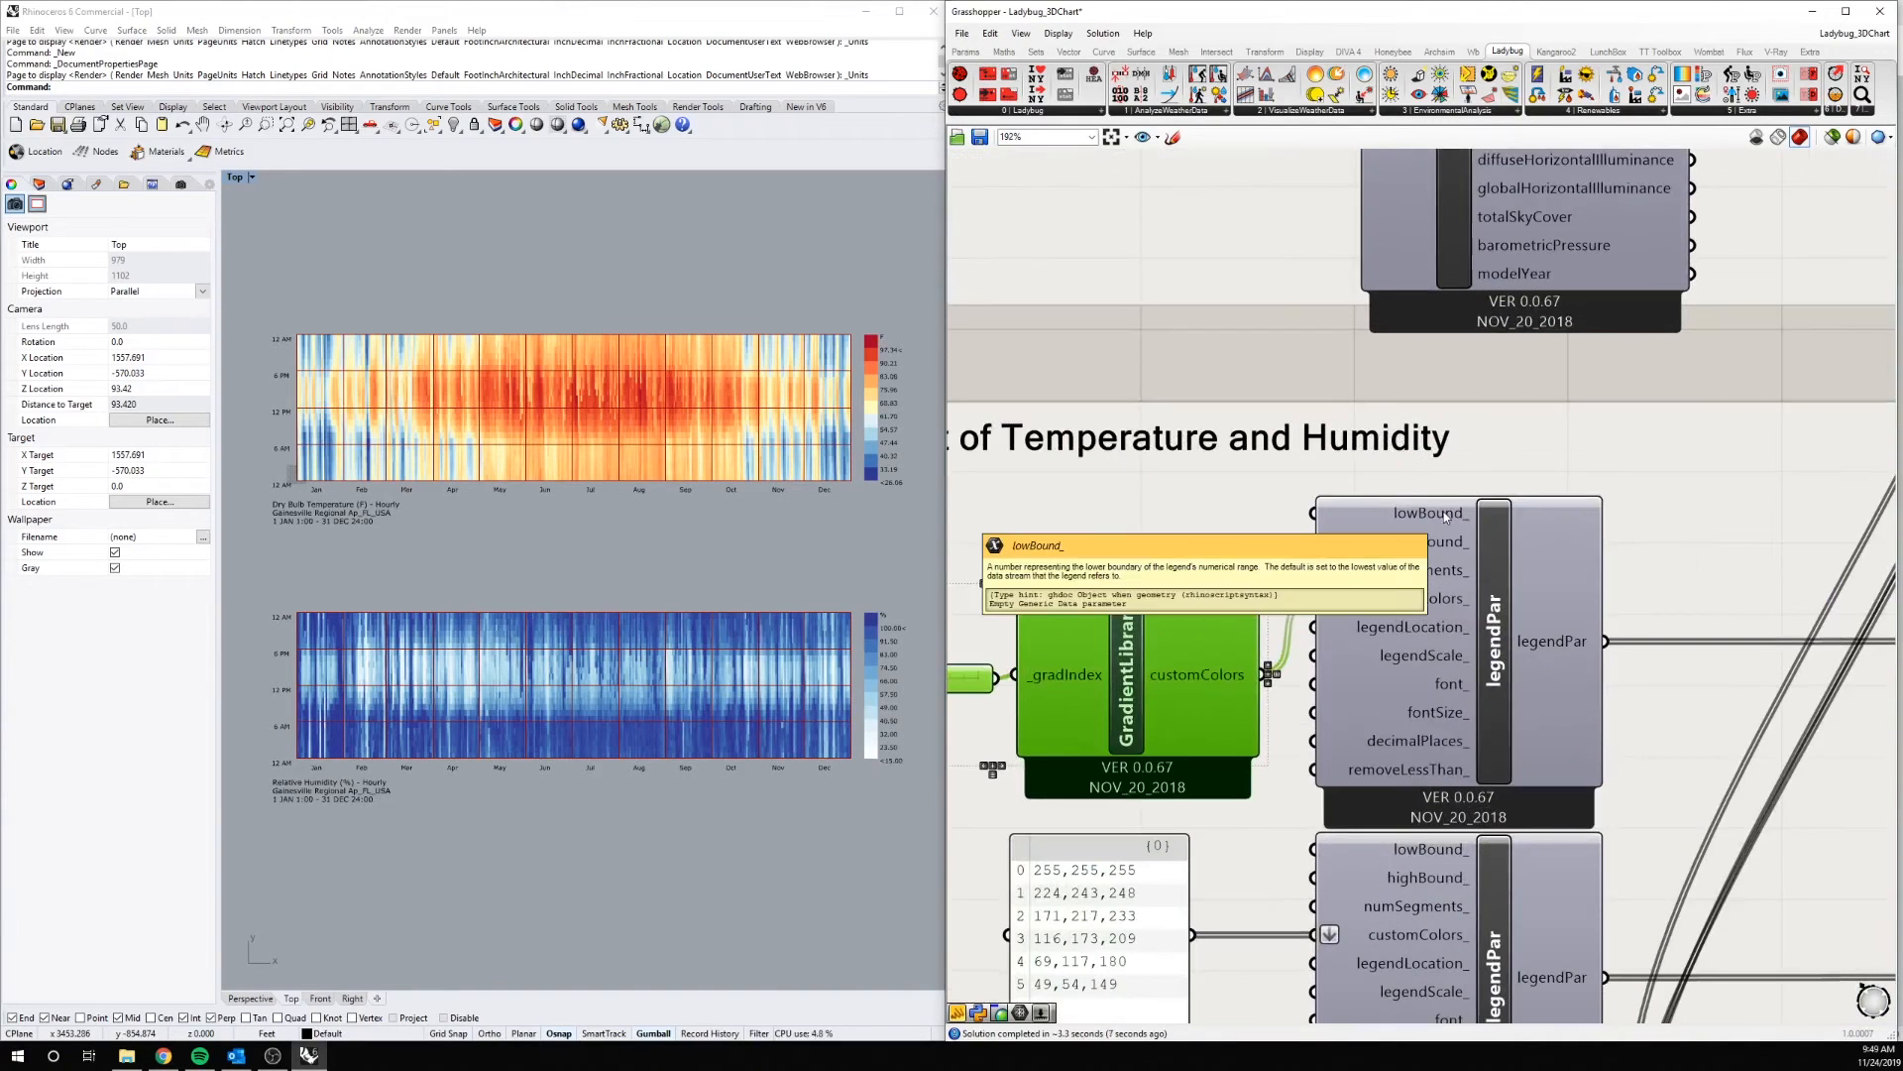
pyautogui.doubleClick(1175, 363)
pyautogui.write('0')
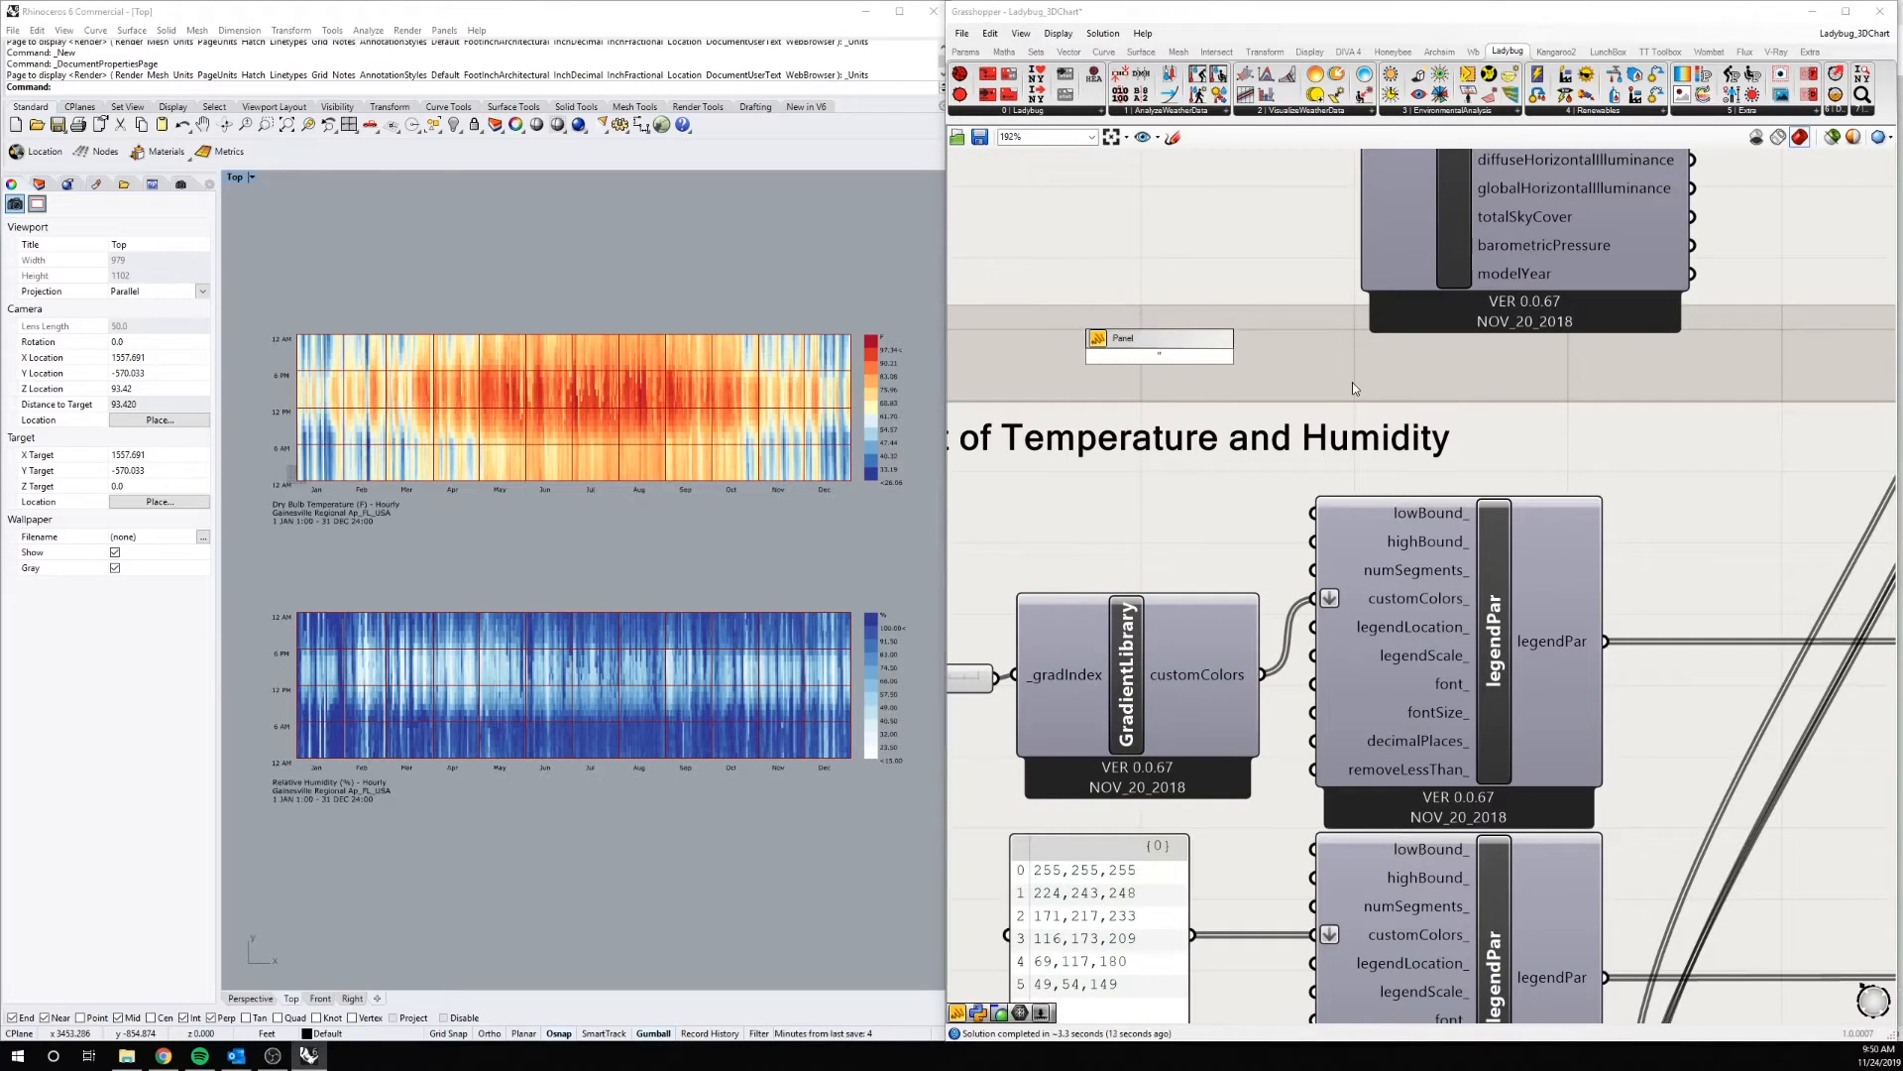
pyautogui.press('Return')
pyautogui.doubleClick(1238, 373)
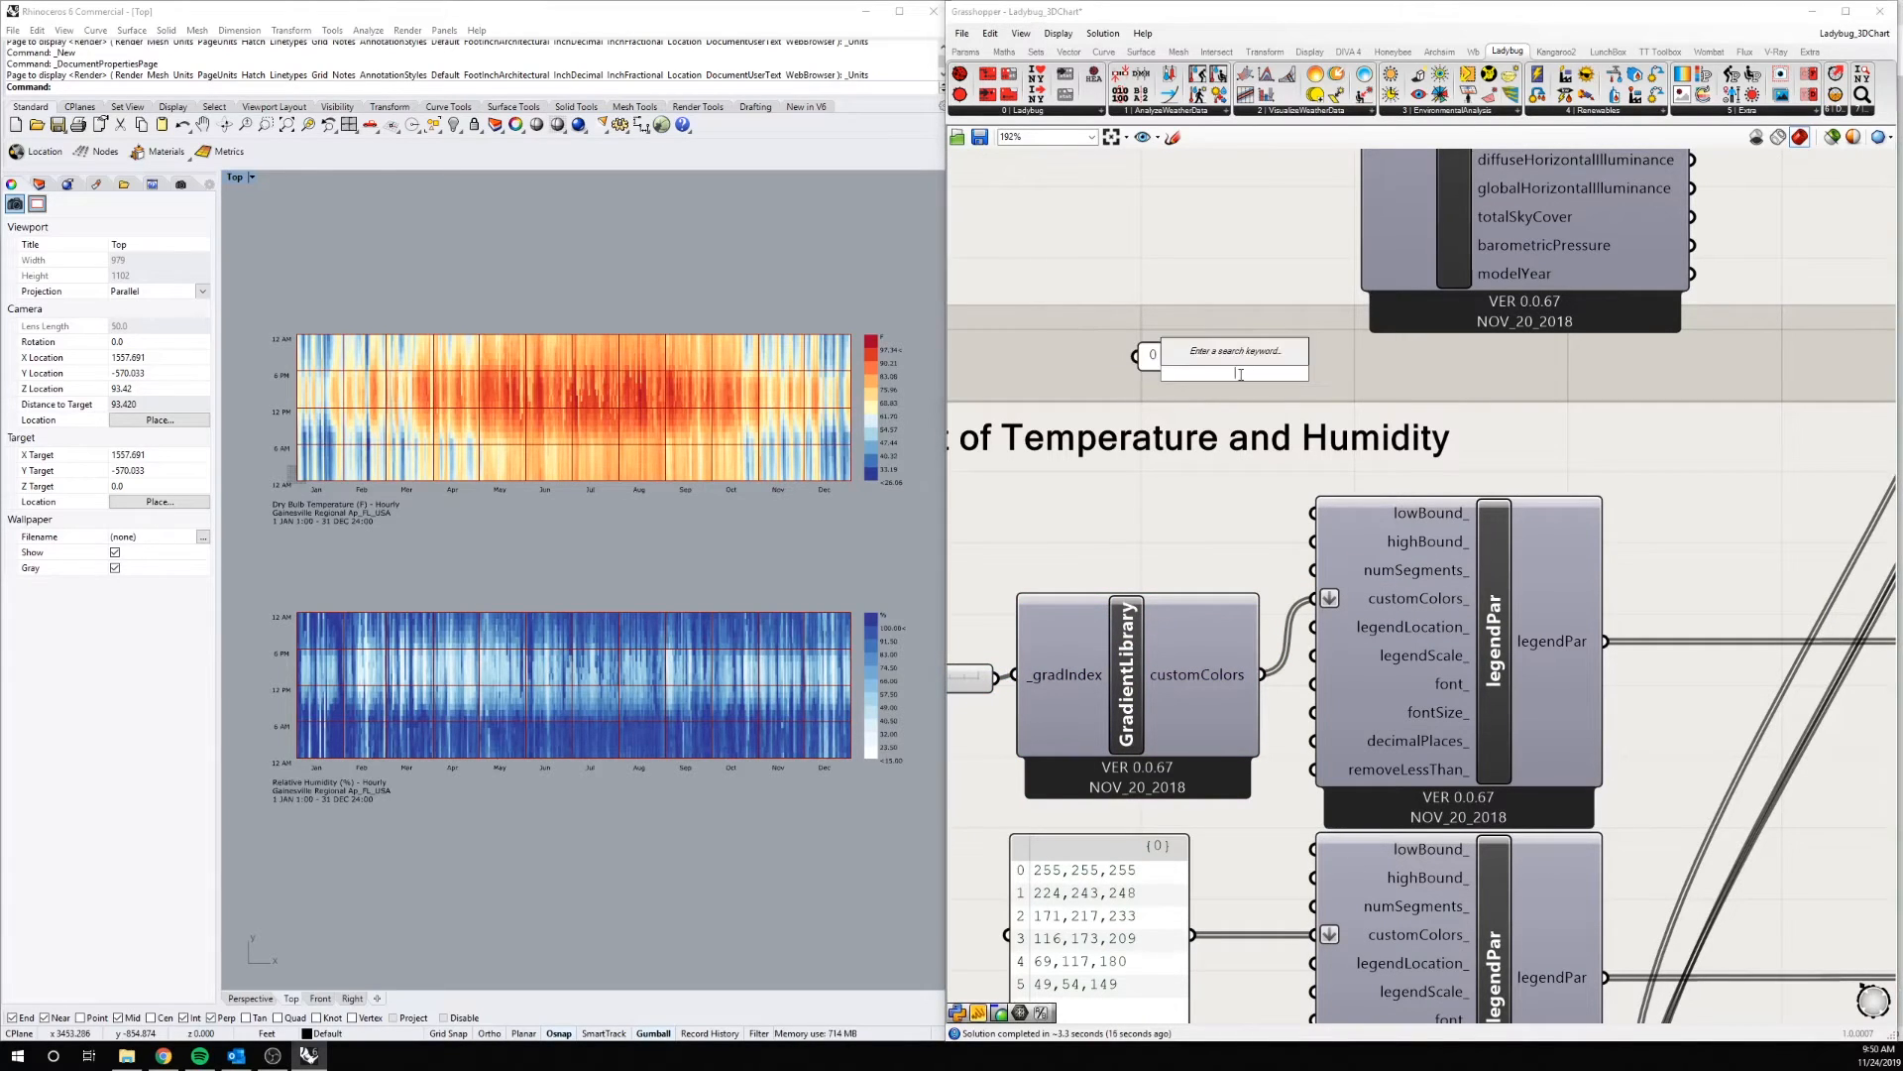
pyautogui.write('100')
pyautogui.press('Return')
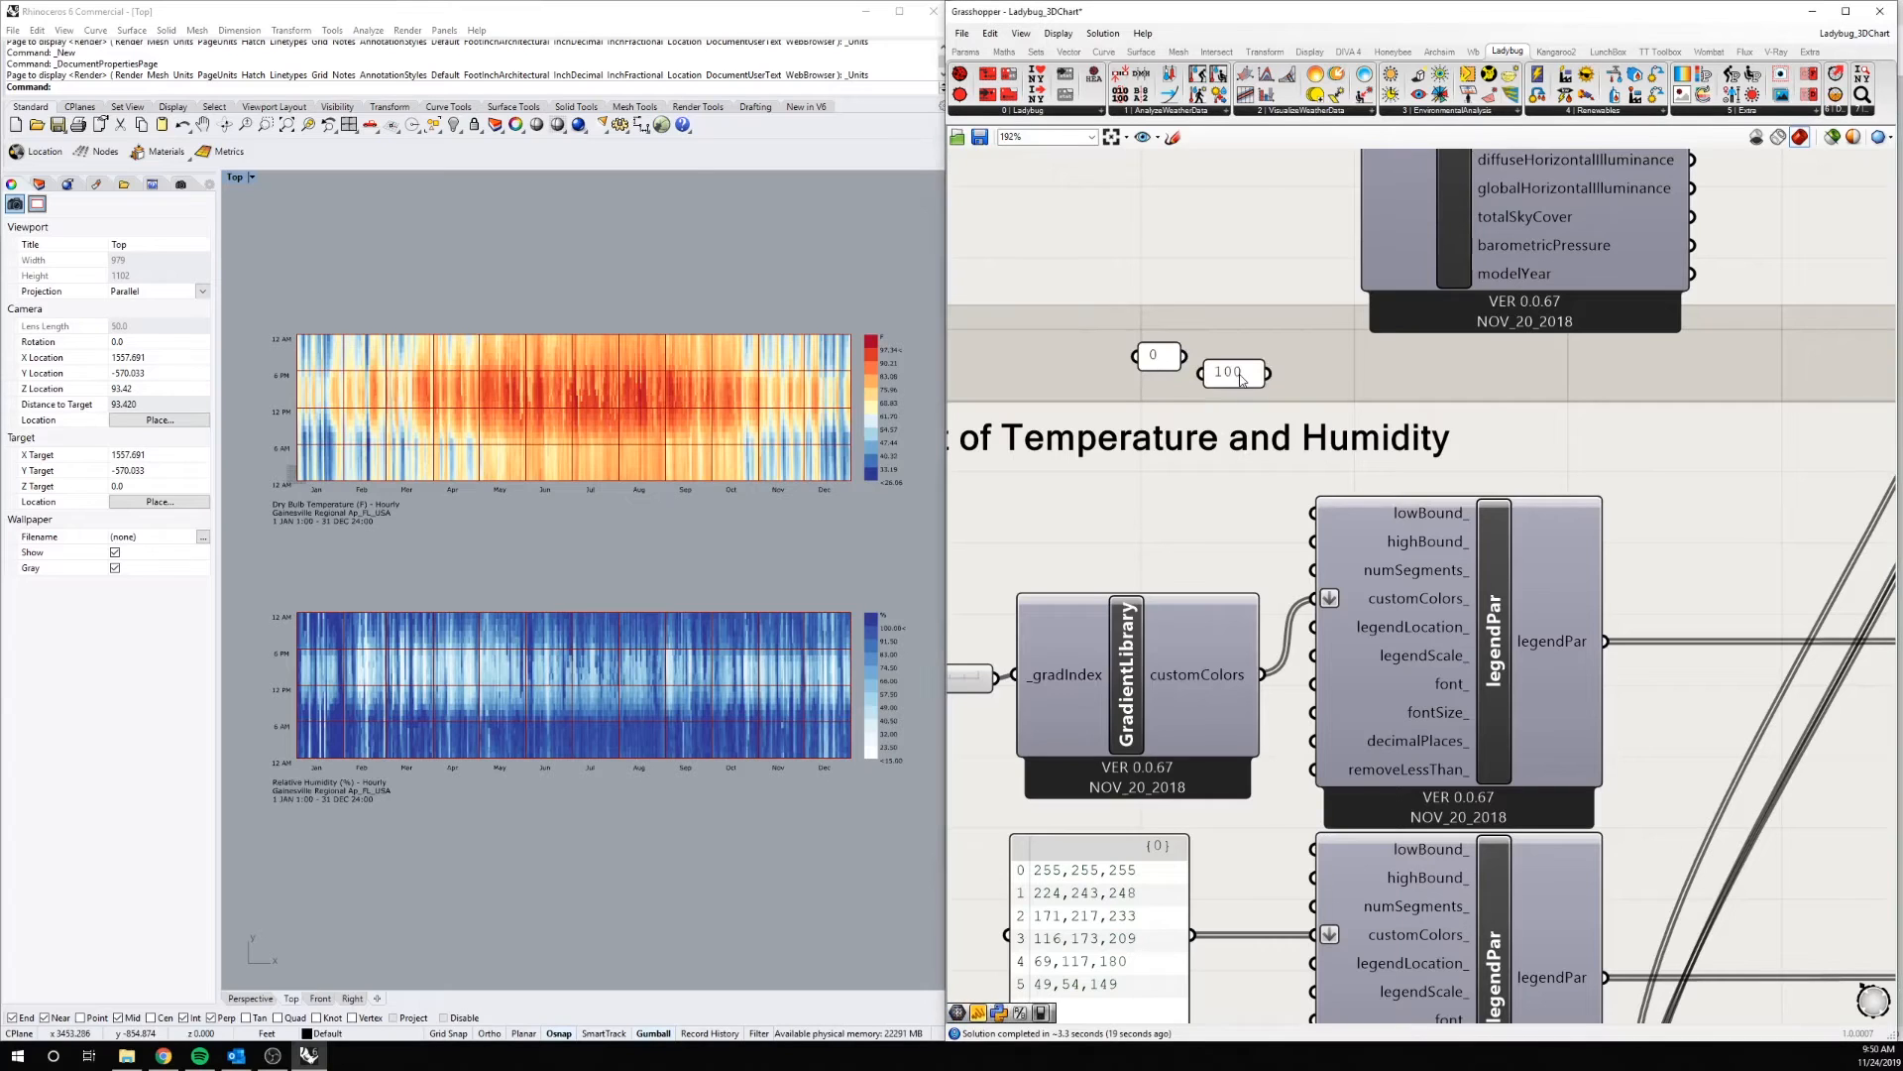
# Place the two panels beside the temperature legendPar, connecting 0 to lowBound_ and 100 to highBound_
pyautogui.moveTo(1169, 361)
pyautogui.mouseDown()
pyautogui.moveTo(1251, 342)
pyautogui.moveTo(1226, 554)
pyautogui.moveTo(1310, 515)
pyautogui.mouseUp()
pyautogui.keyDown('shift'); pyautogui.click(1246, 377); pyautogui.keyUp('shift')
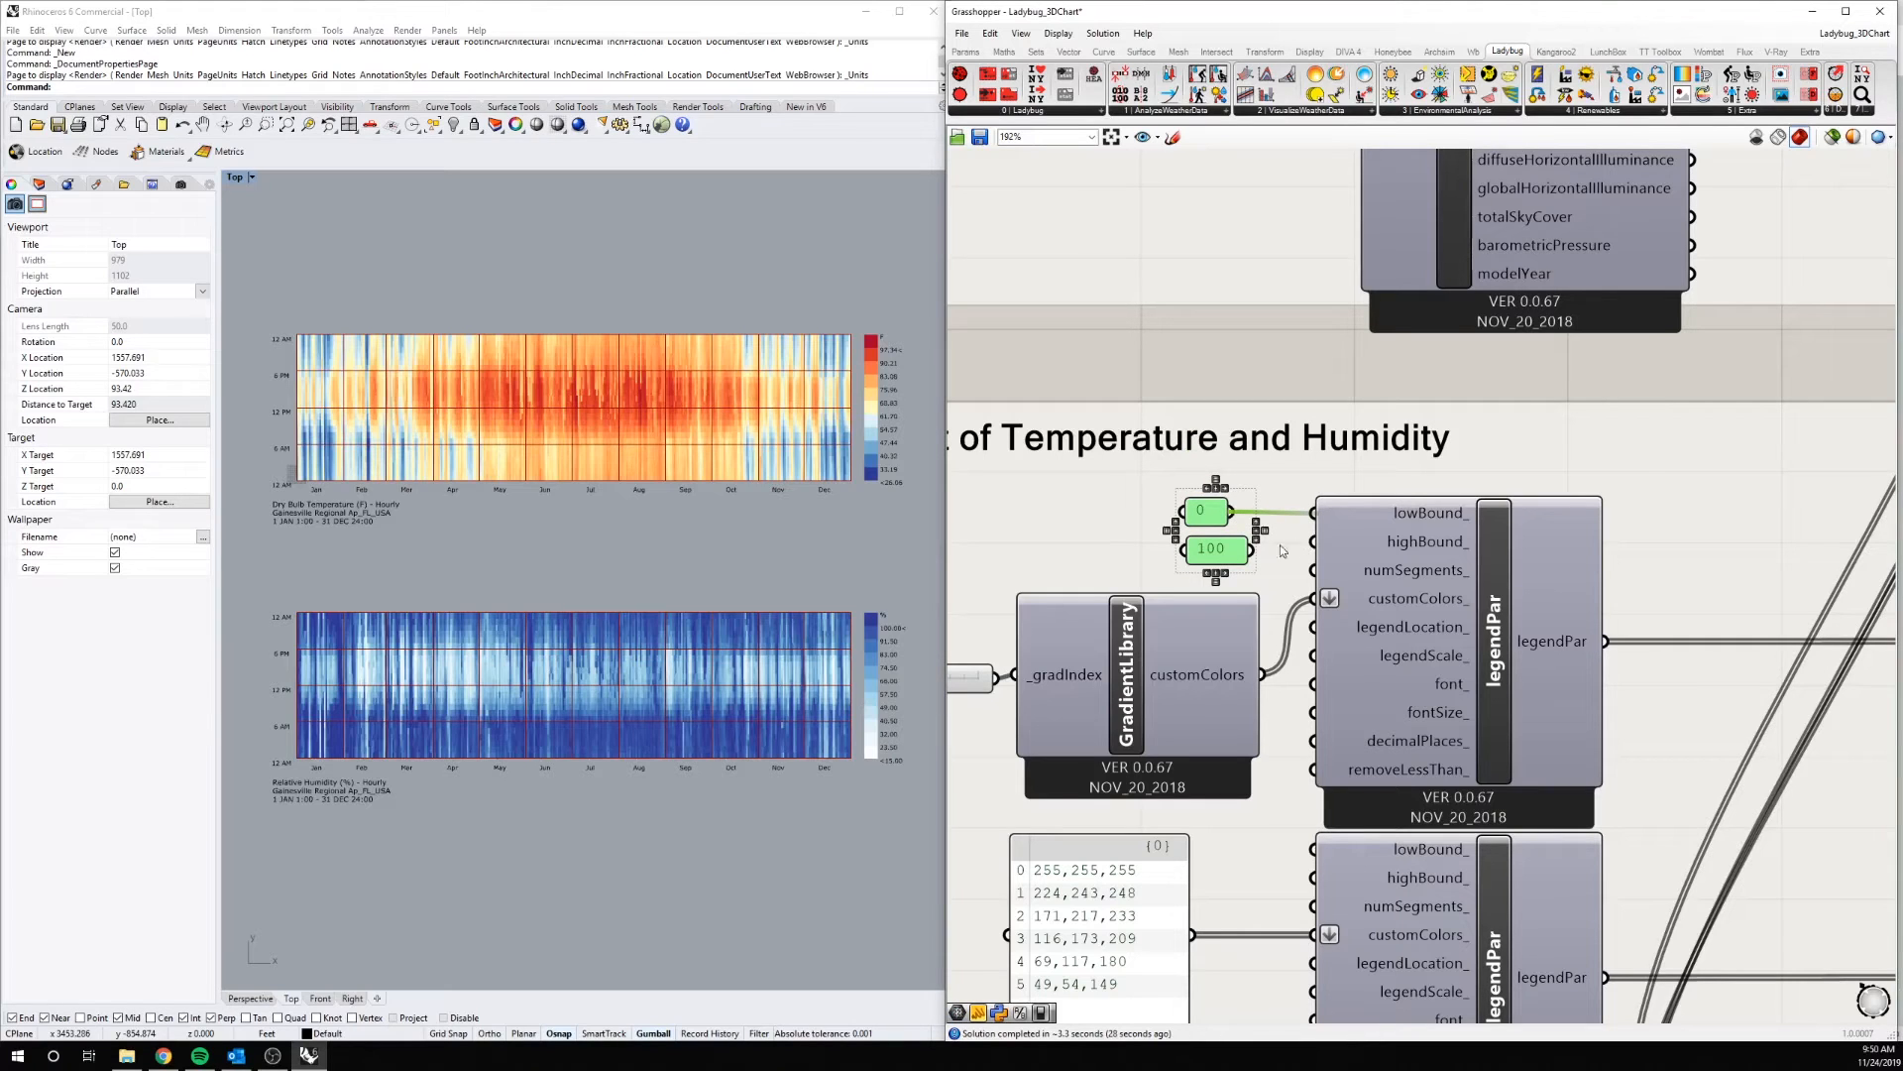
pyautogui.moveTo(1251, 549); pyautogui.dragTo(1311, 541)
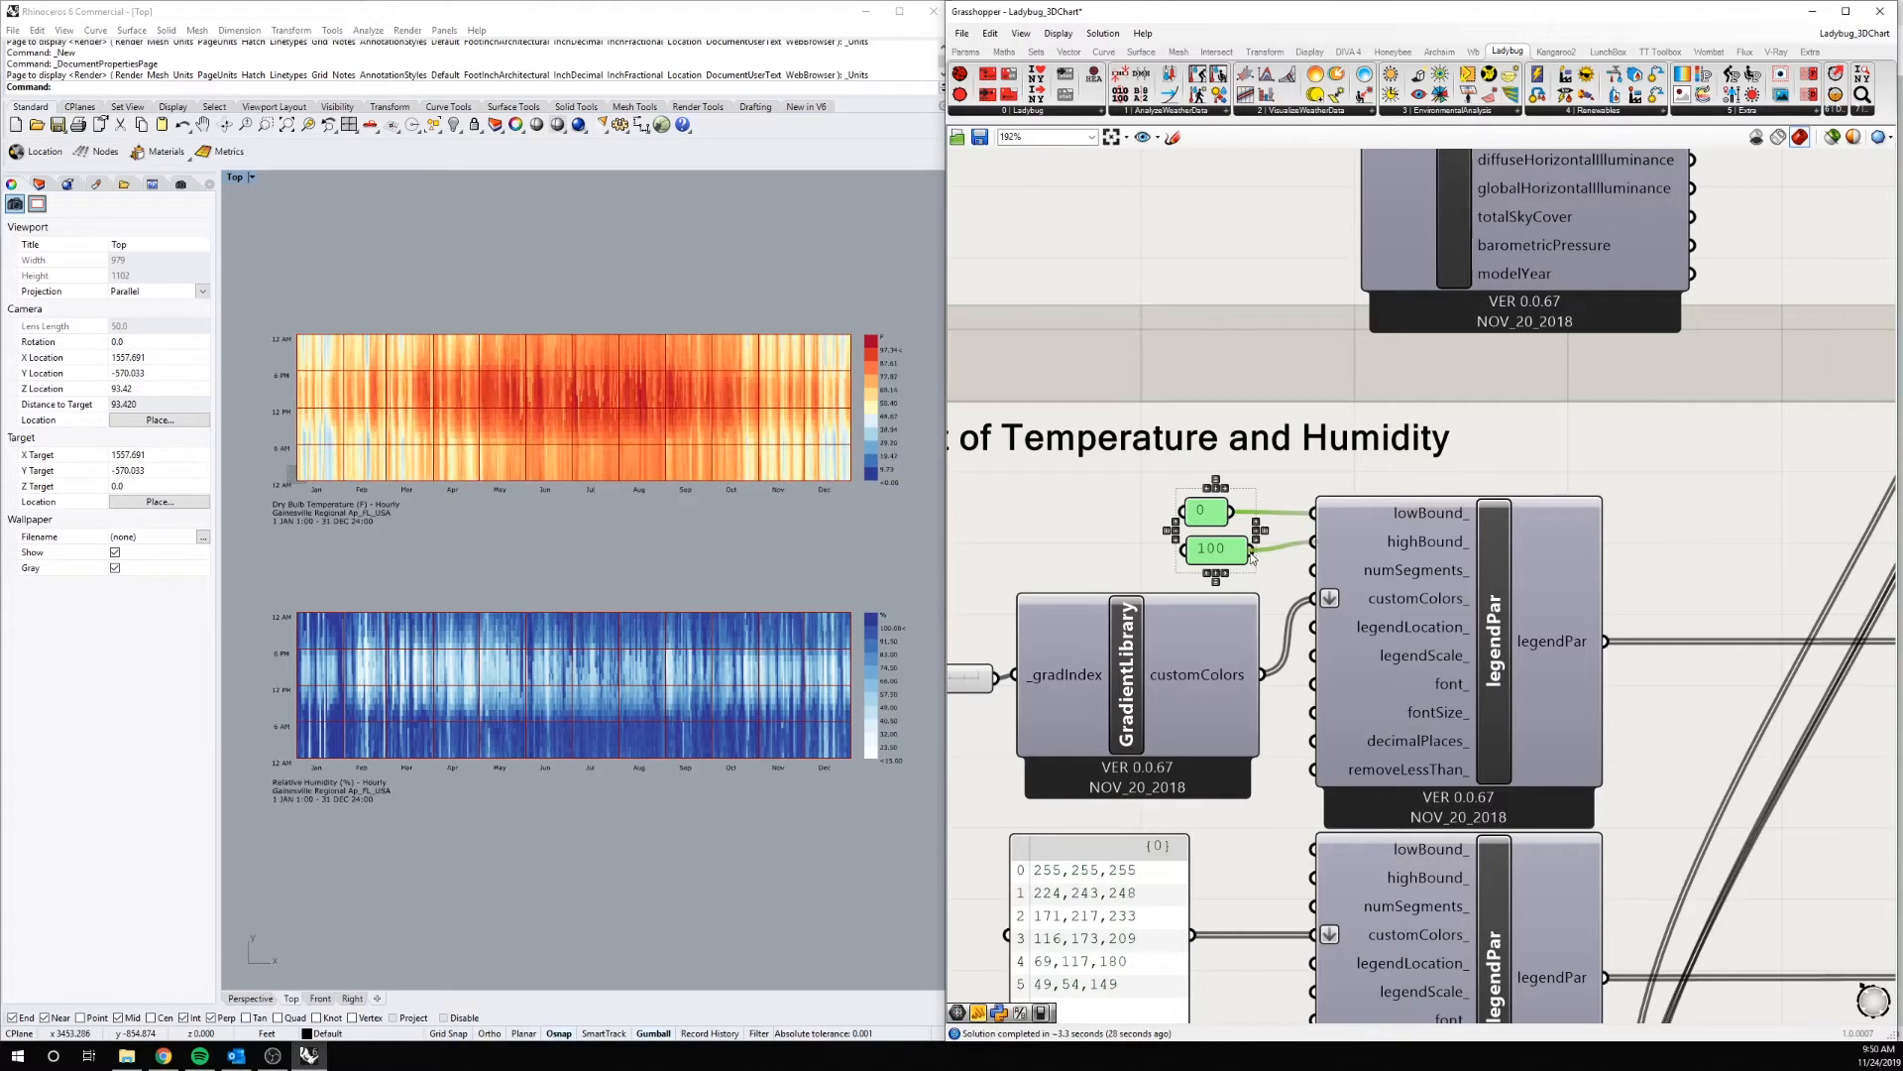
pyautogui.click(1282, 353)
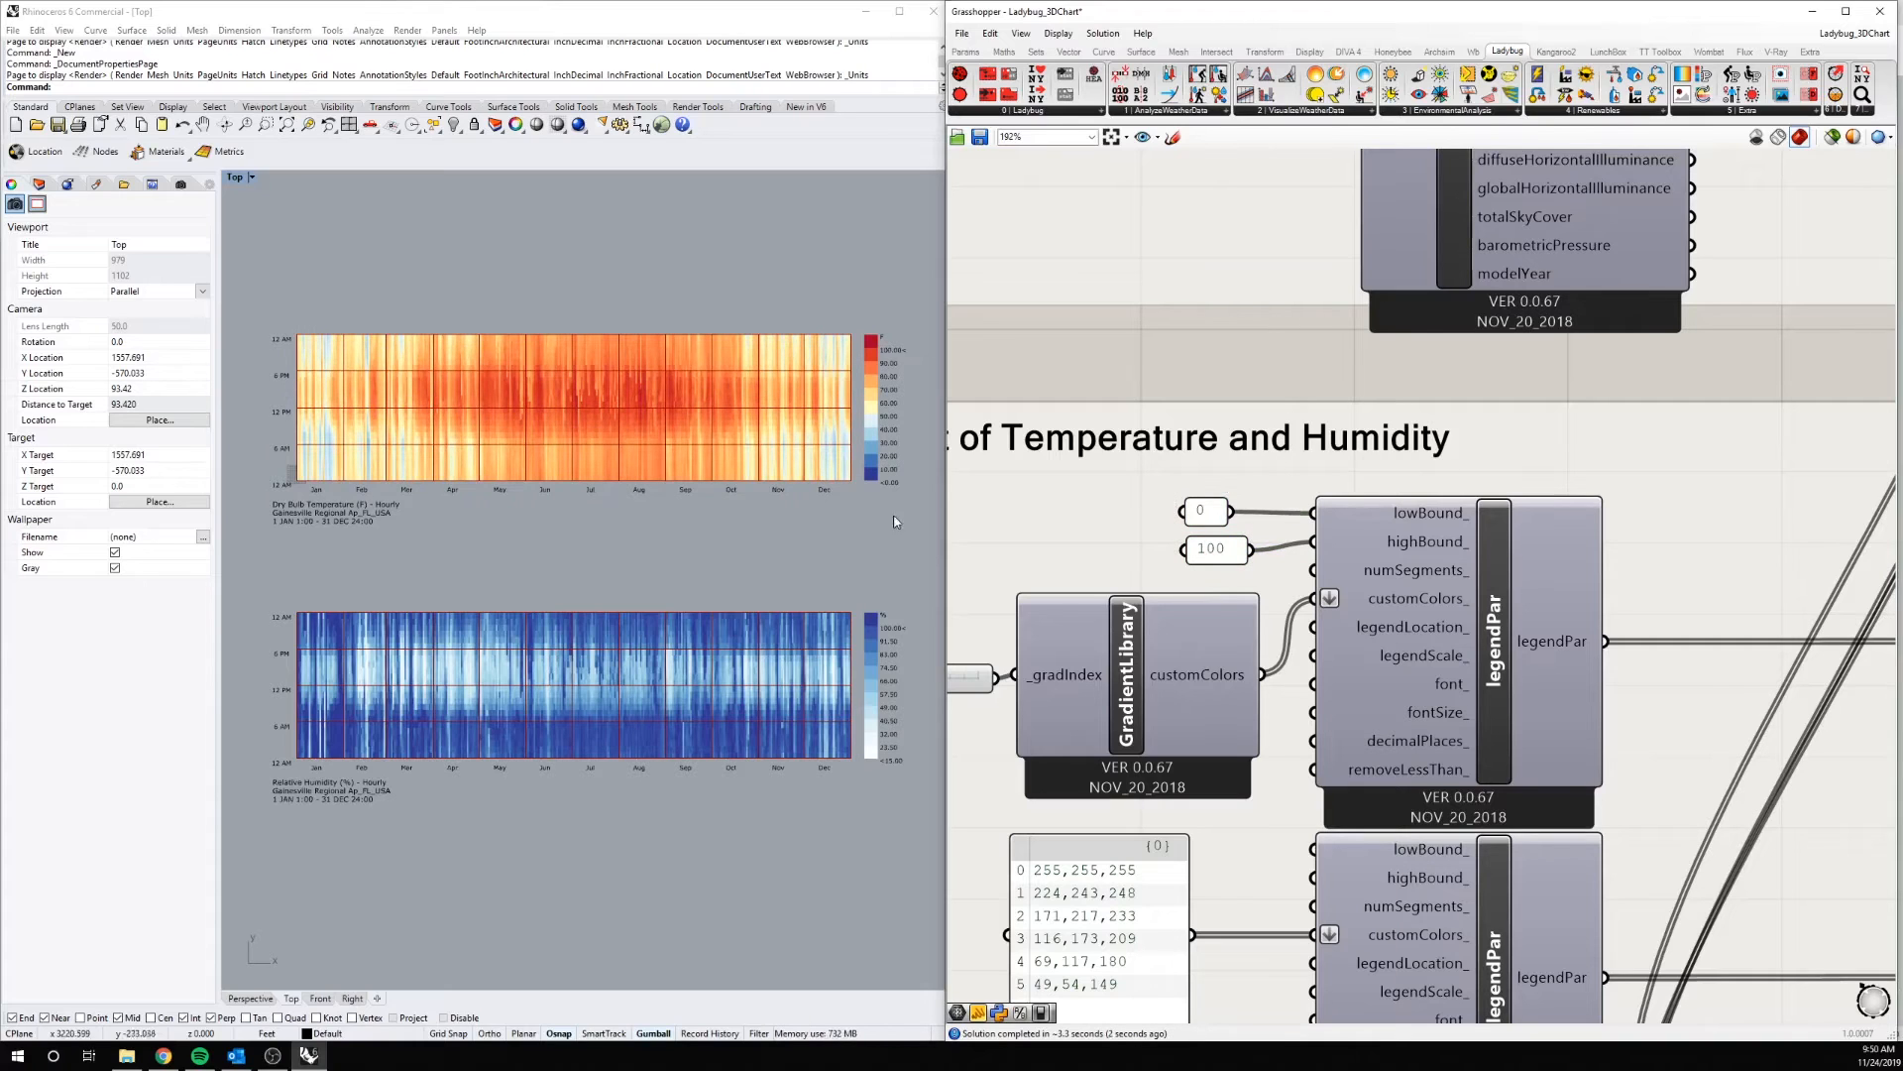
pyautogui.moveTo(896, 511); pyautogui.dragTo(893, 529, button='right')
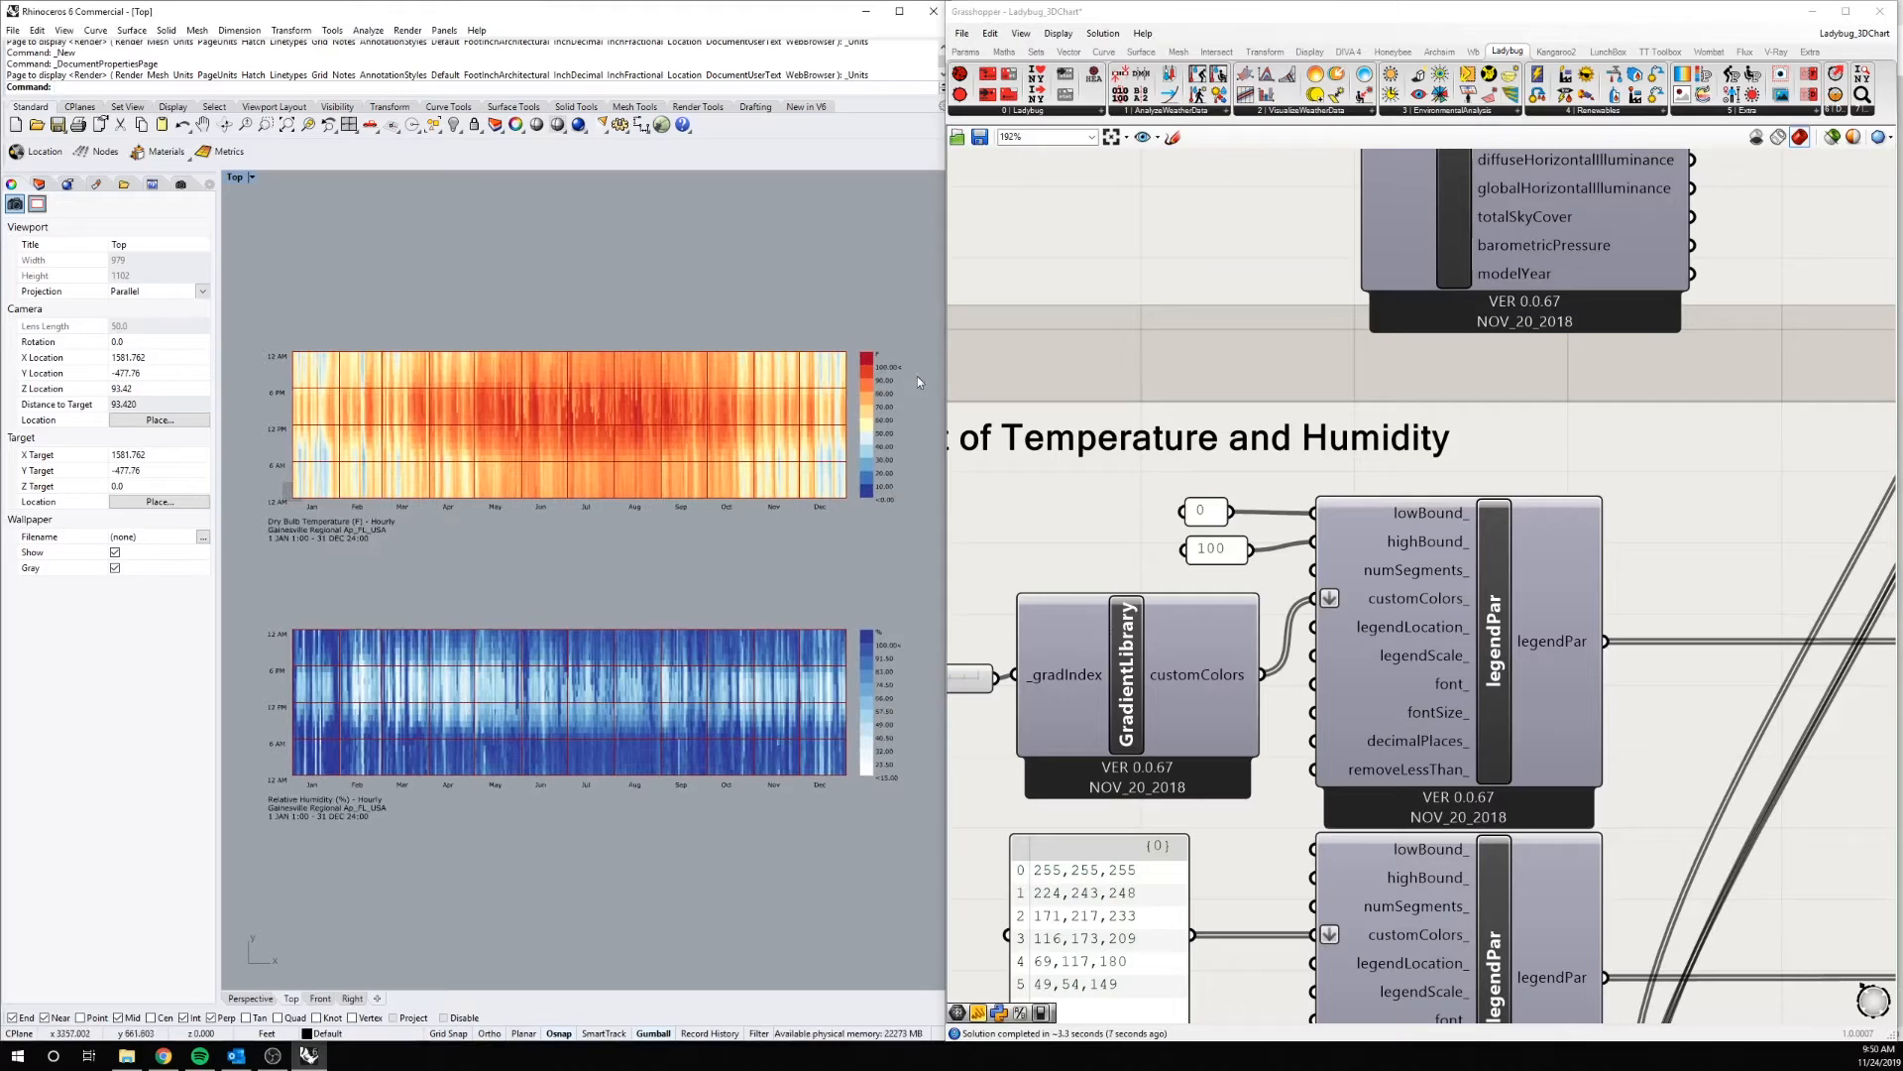
# Set the panel feeding the temperature legend's lowBound_ to 32
pyautogui.doubleClick(1203, 510)
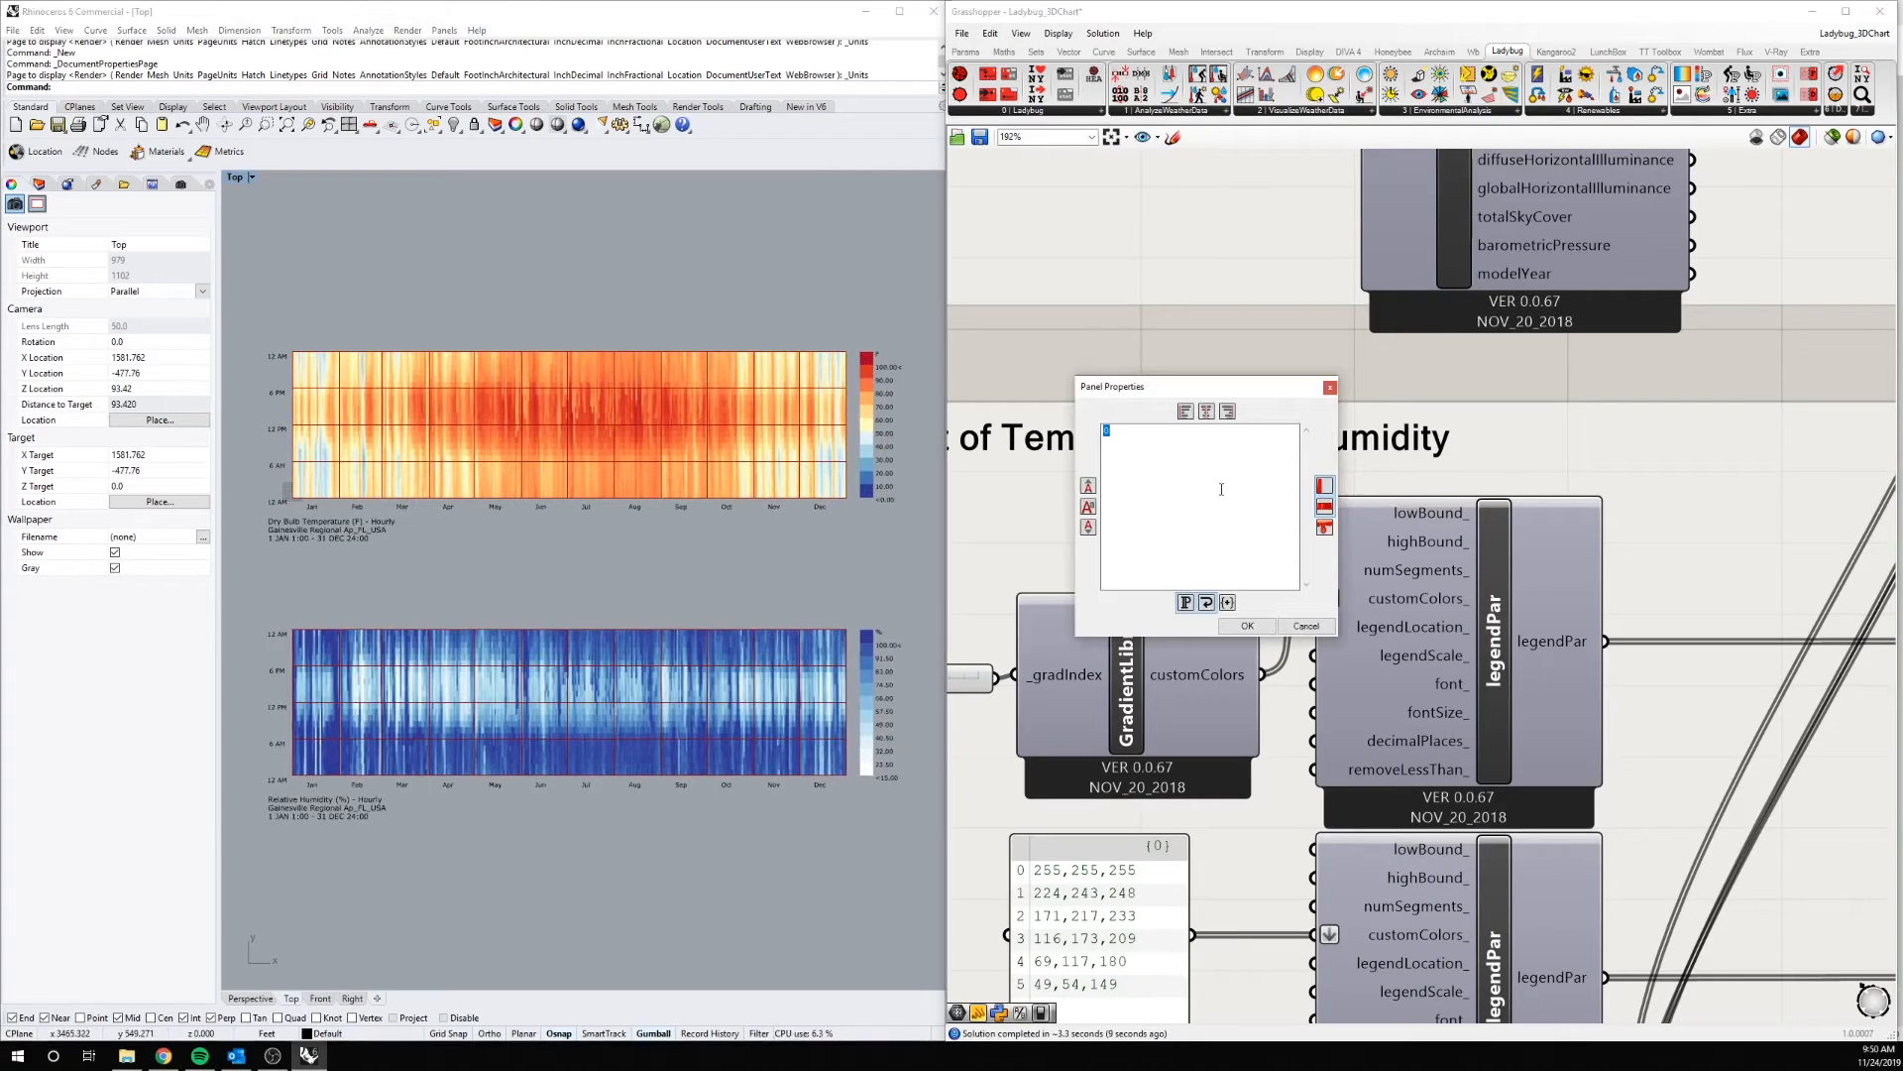
pyautogui.write('32')
pyautogui.click(1262, 625)
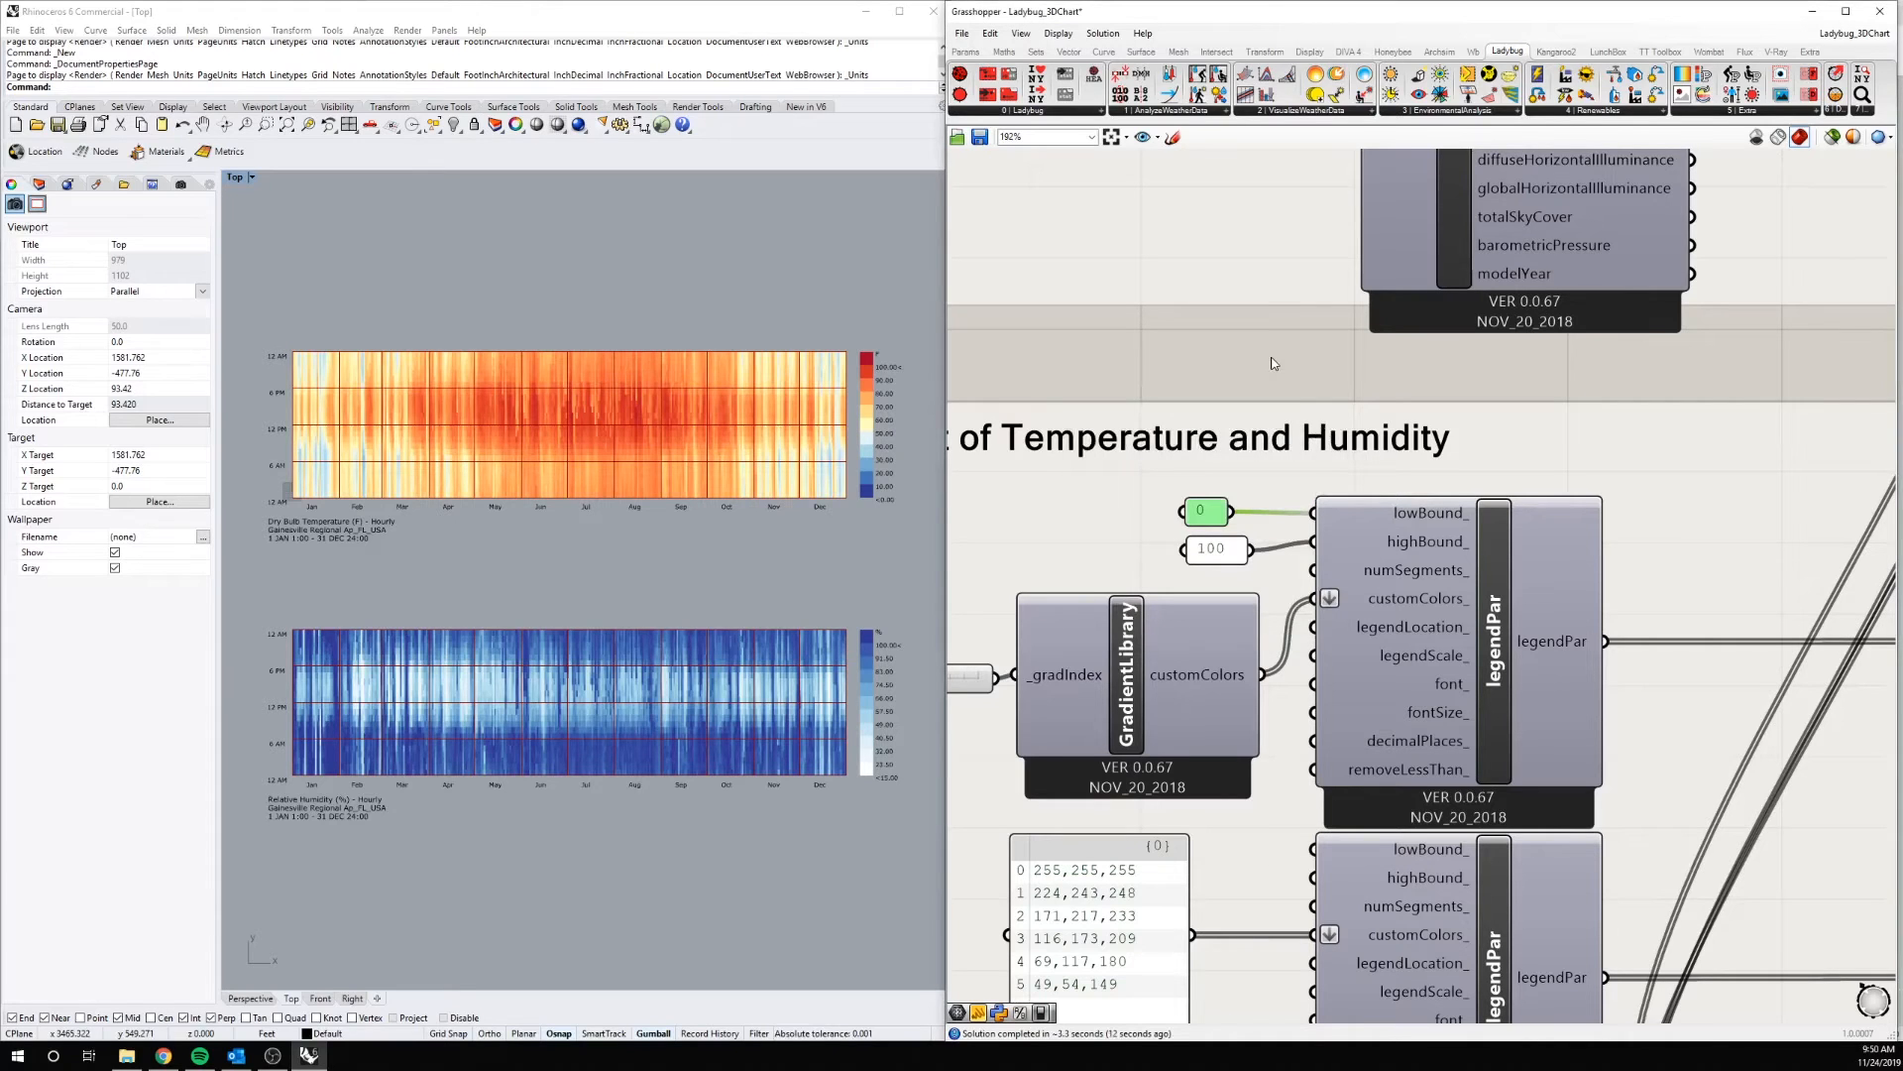
pyautogui.click(1273, 363)
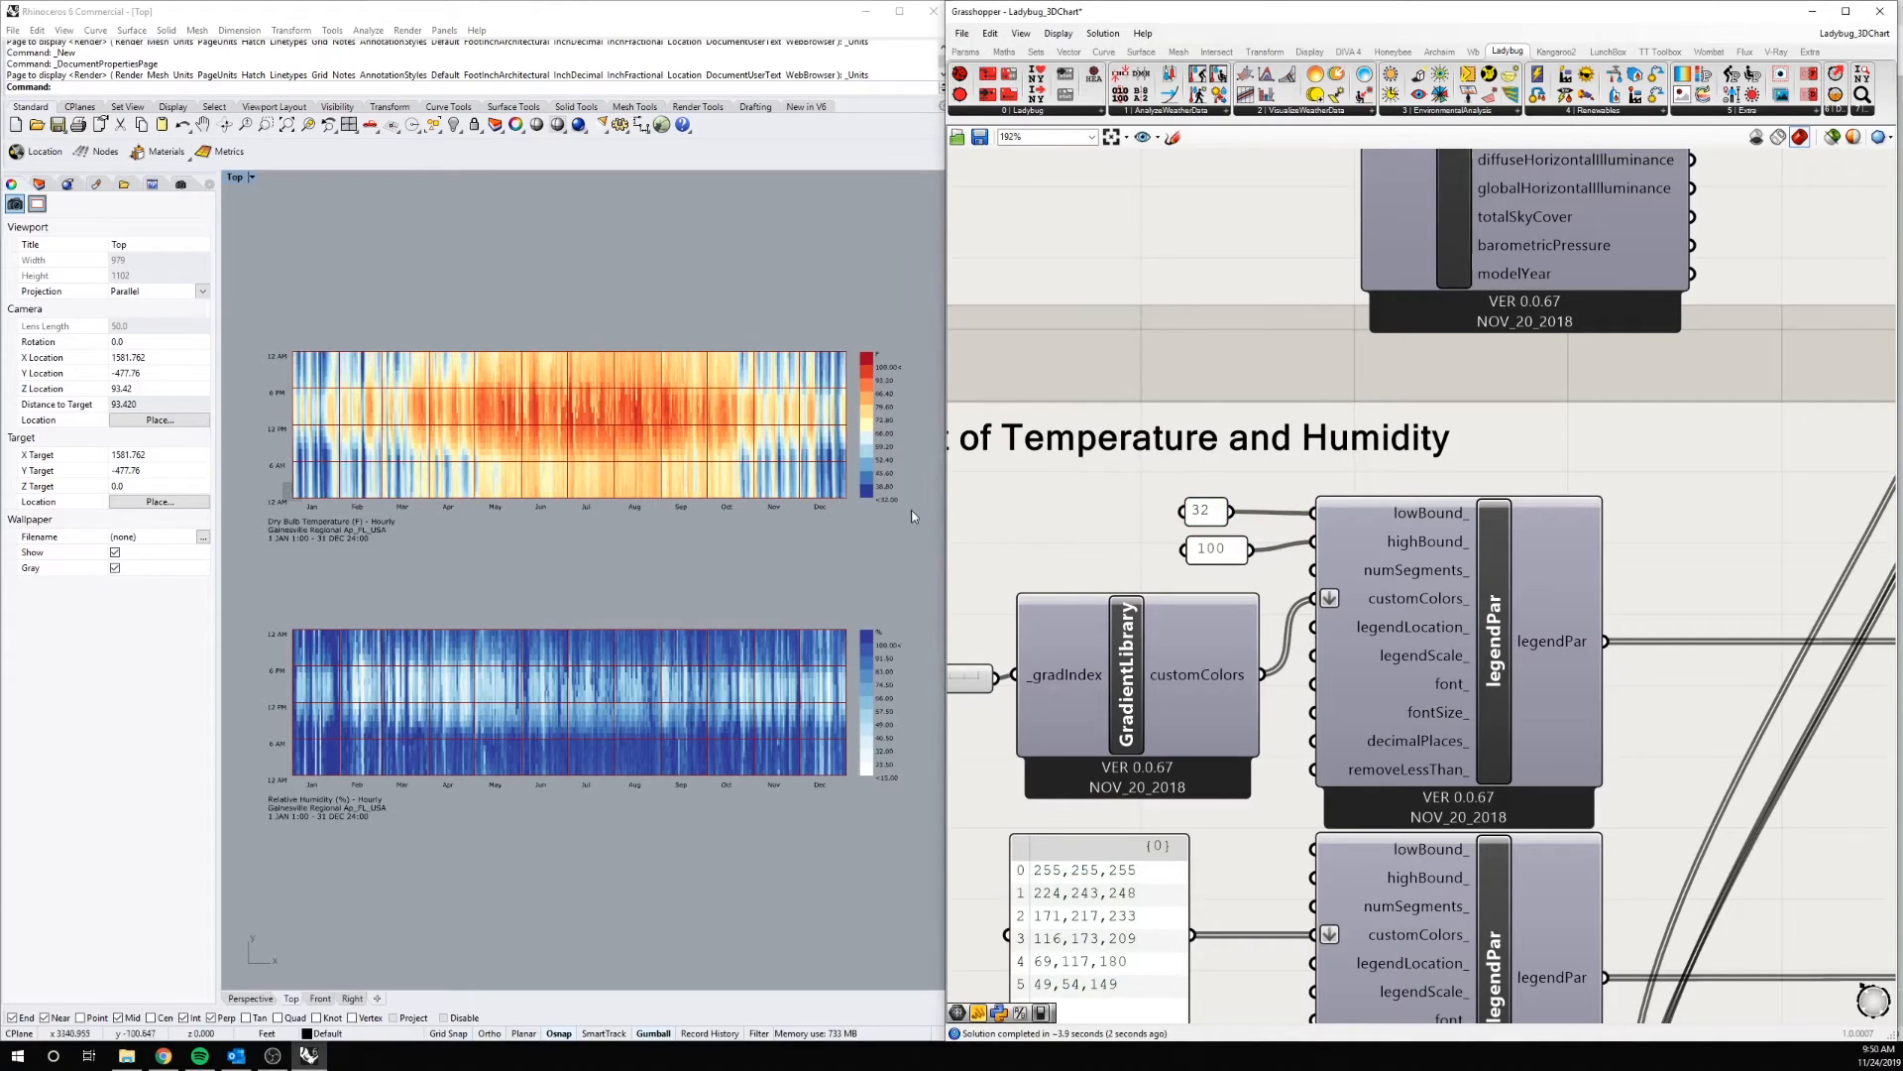
pyautogui.scroll(-5, 1255, 366)
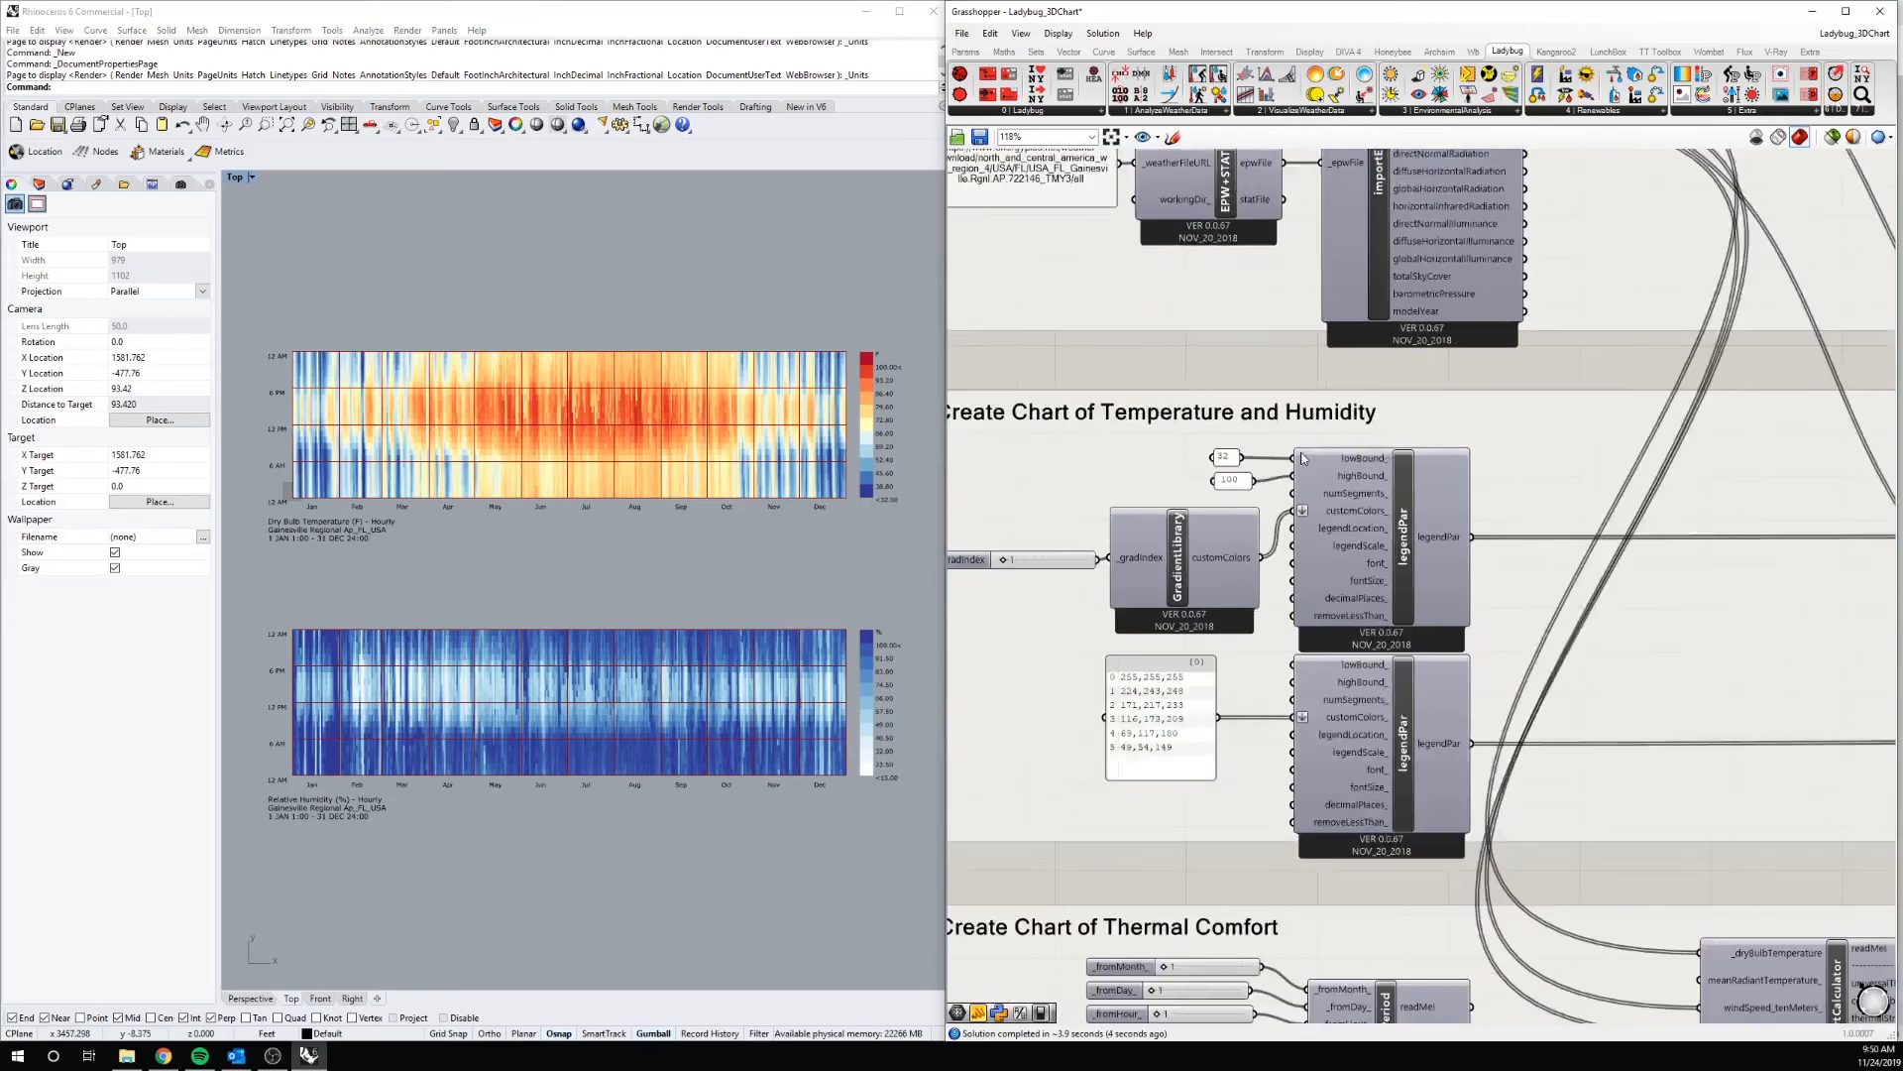
# Examine the OutdoorComfortCalculator's temperature, wind speed, relative humidity and analysis period inputs in the thermal comfort group
pyautogui.moveTo(1360, 635); pyautogui.dragTo(1208, 454, button='right')
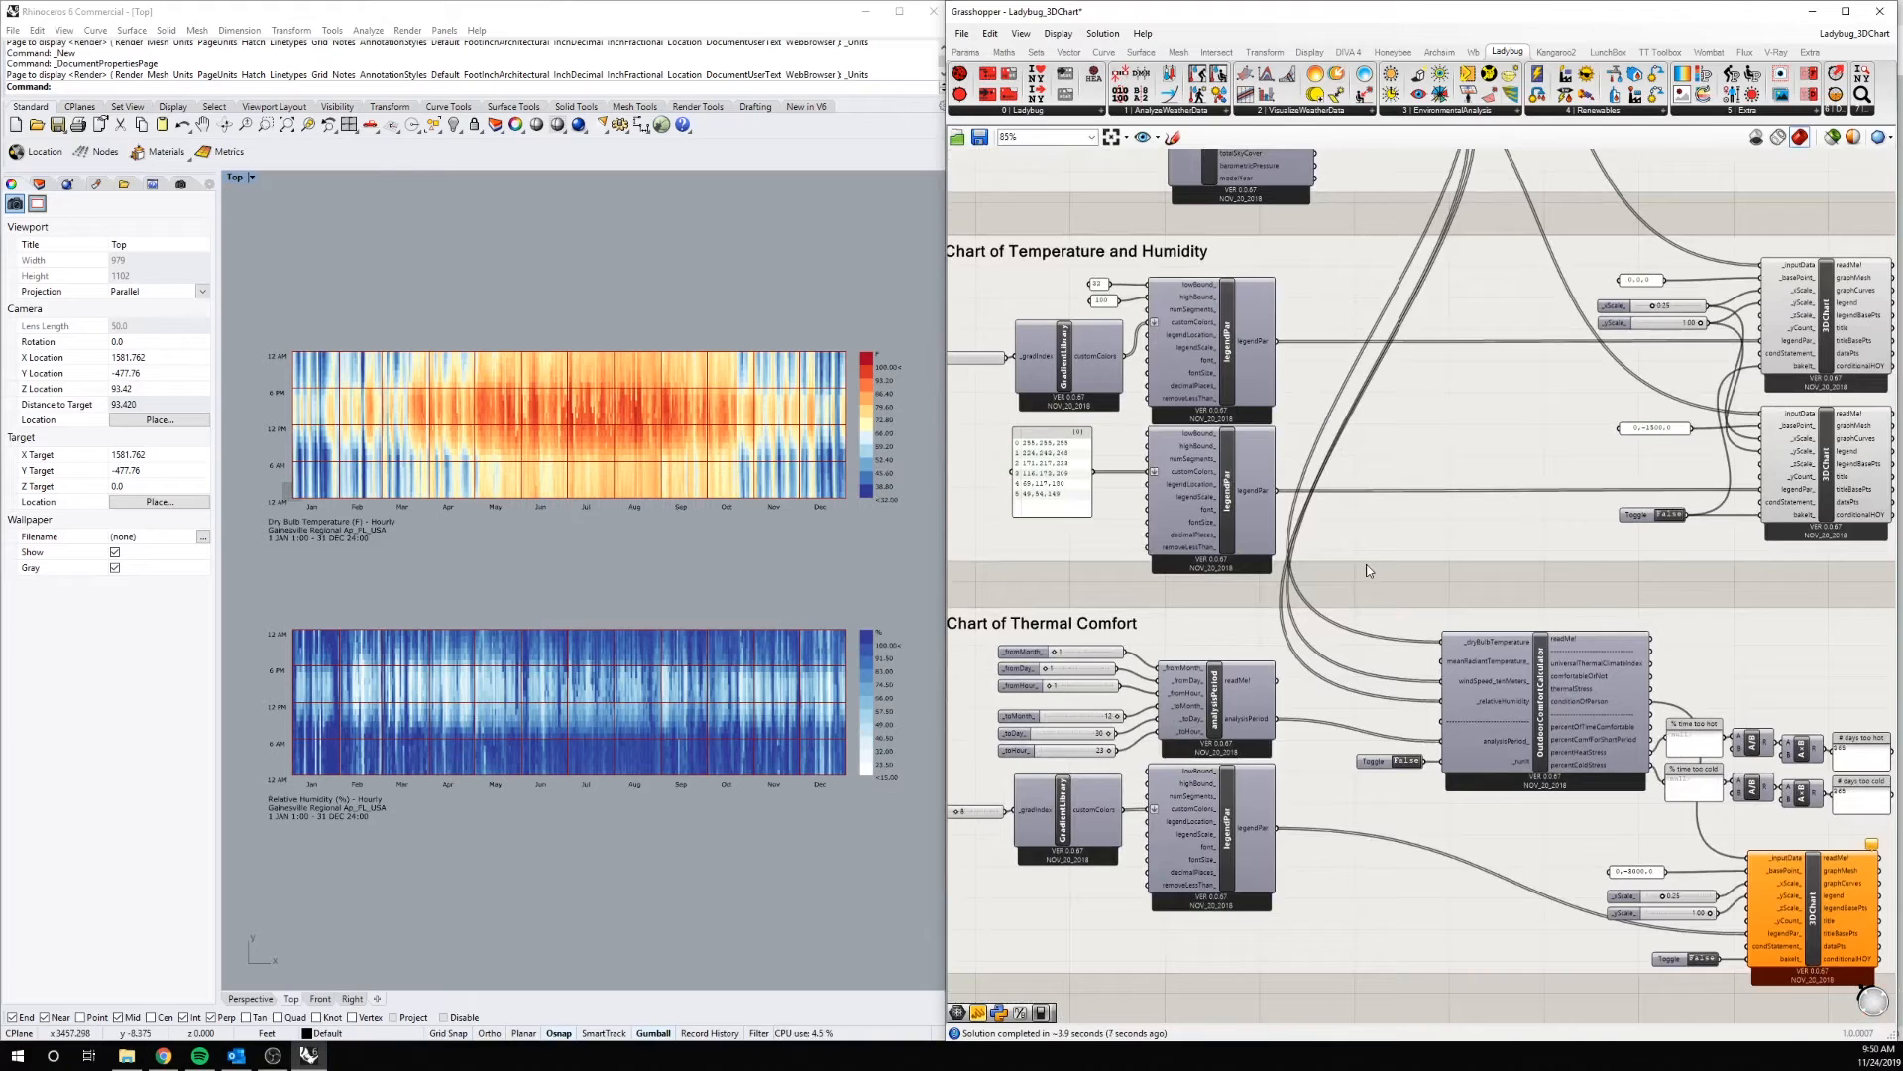
pyautogui.moveTo(1366, 565); pyautogui.dragTo(1360, 356, button='right')
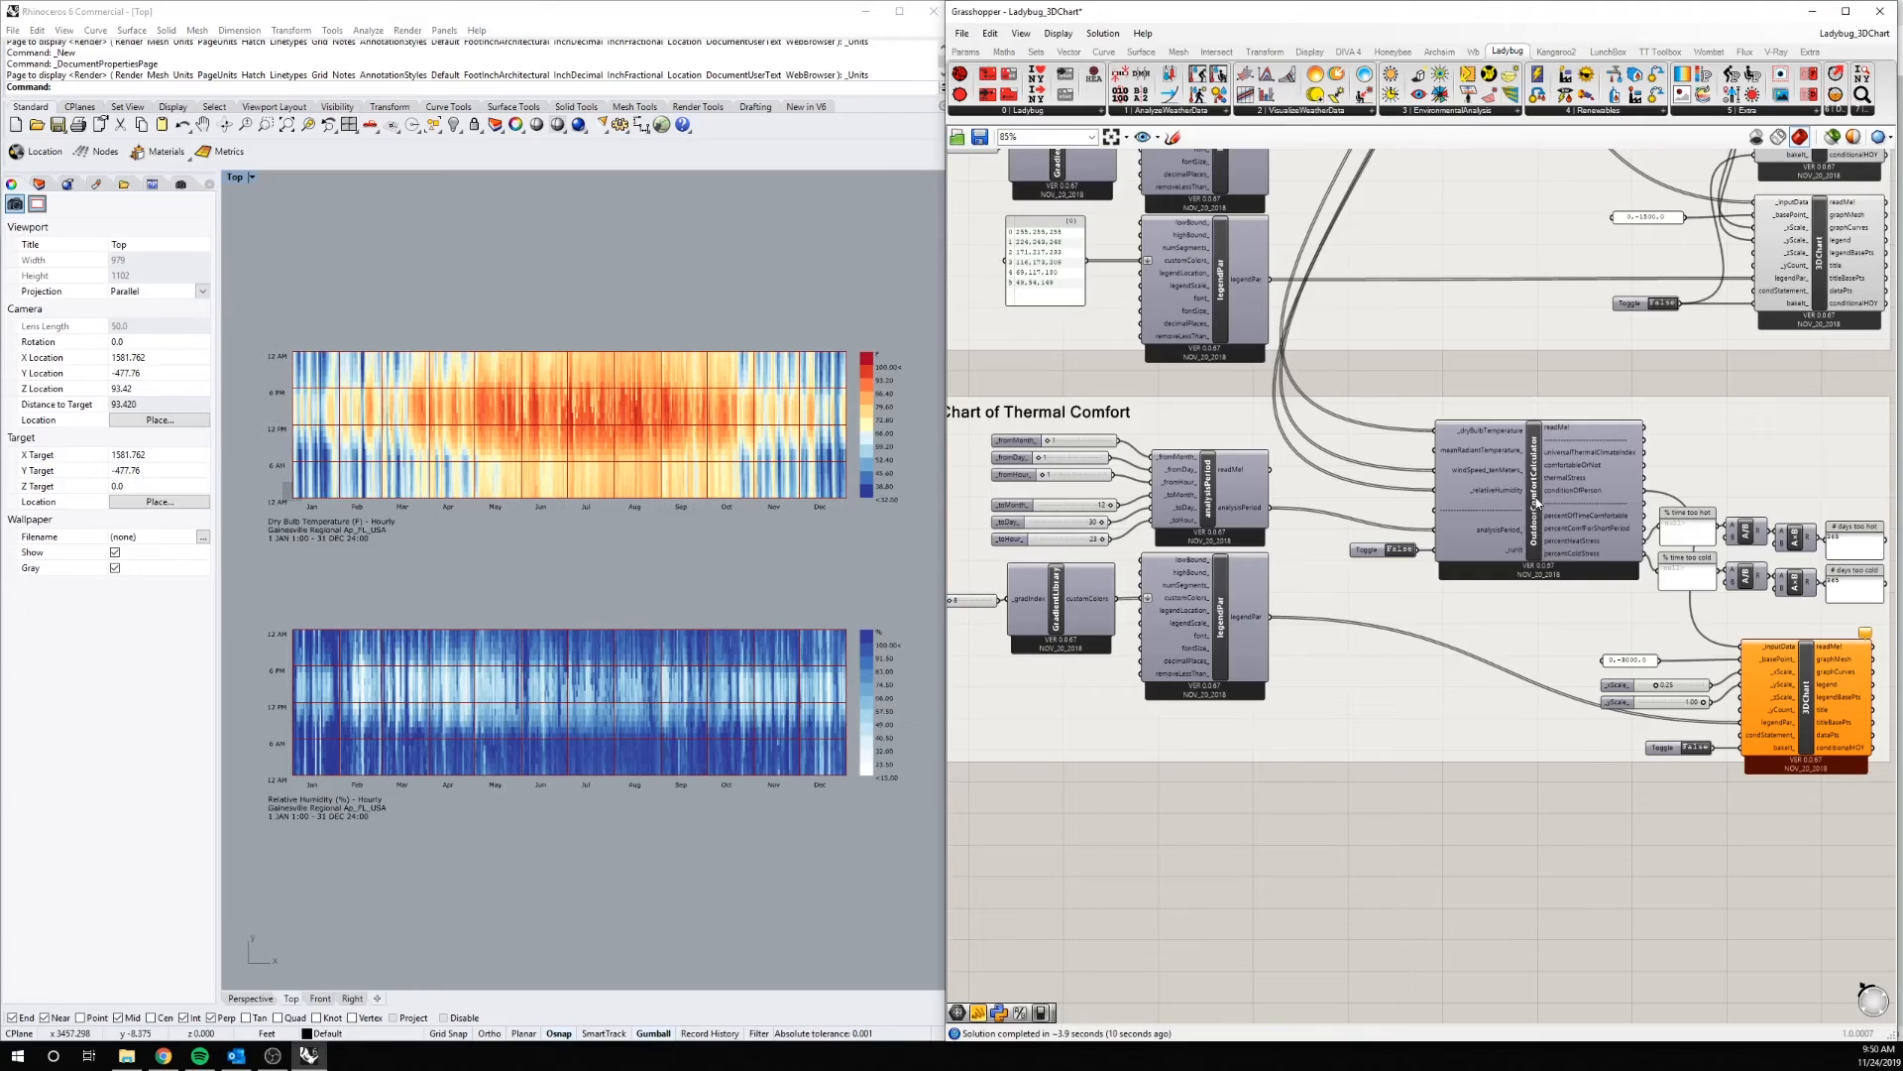
pyautogui.scroll(4, 1538, 506)
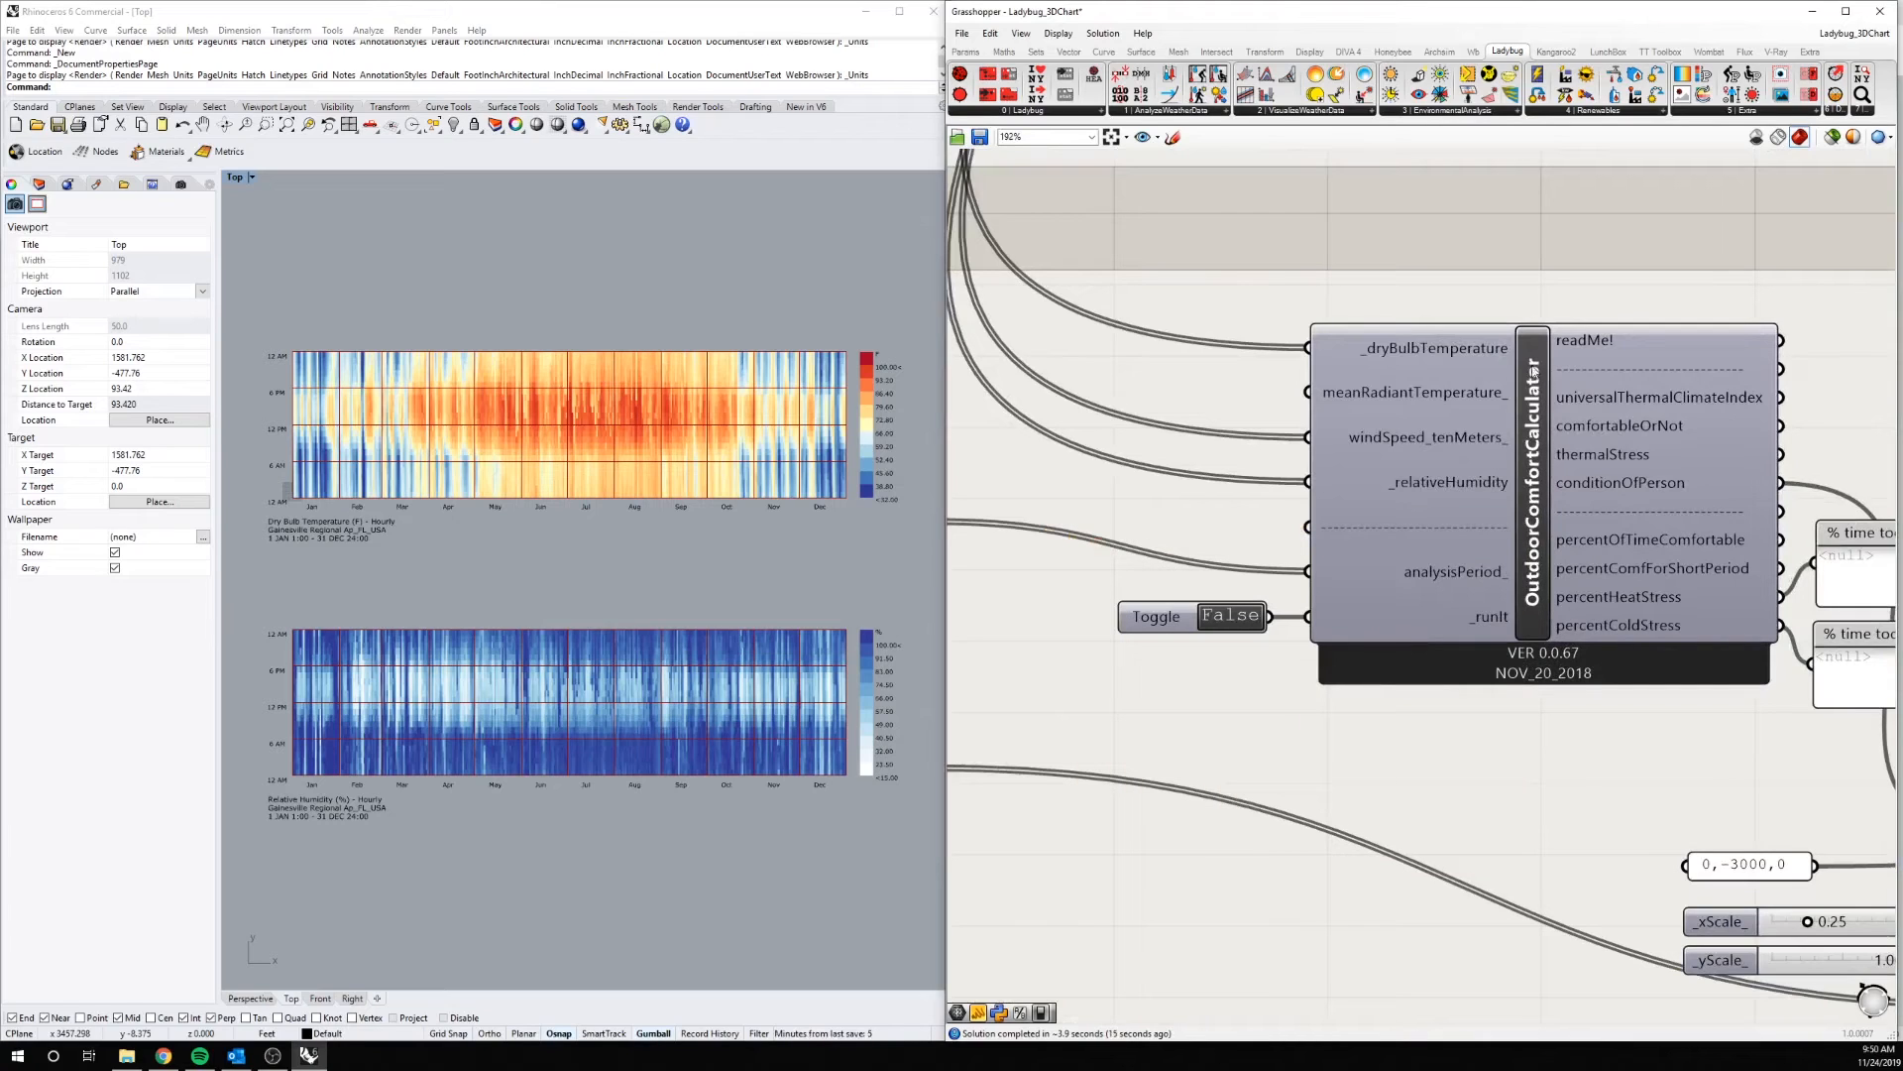
pyautogui.moveTo(1483, 351)
pyautogui.moveTo(1485, 490)
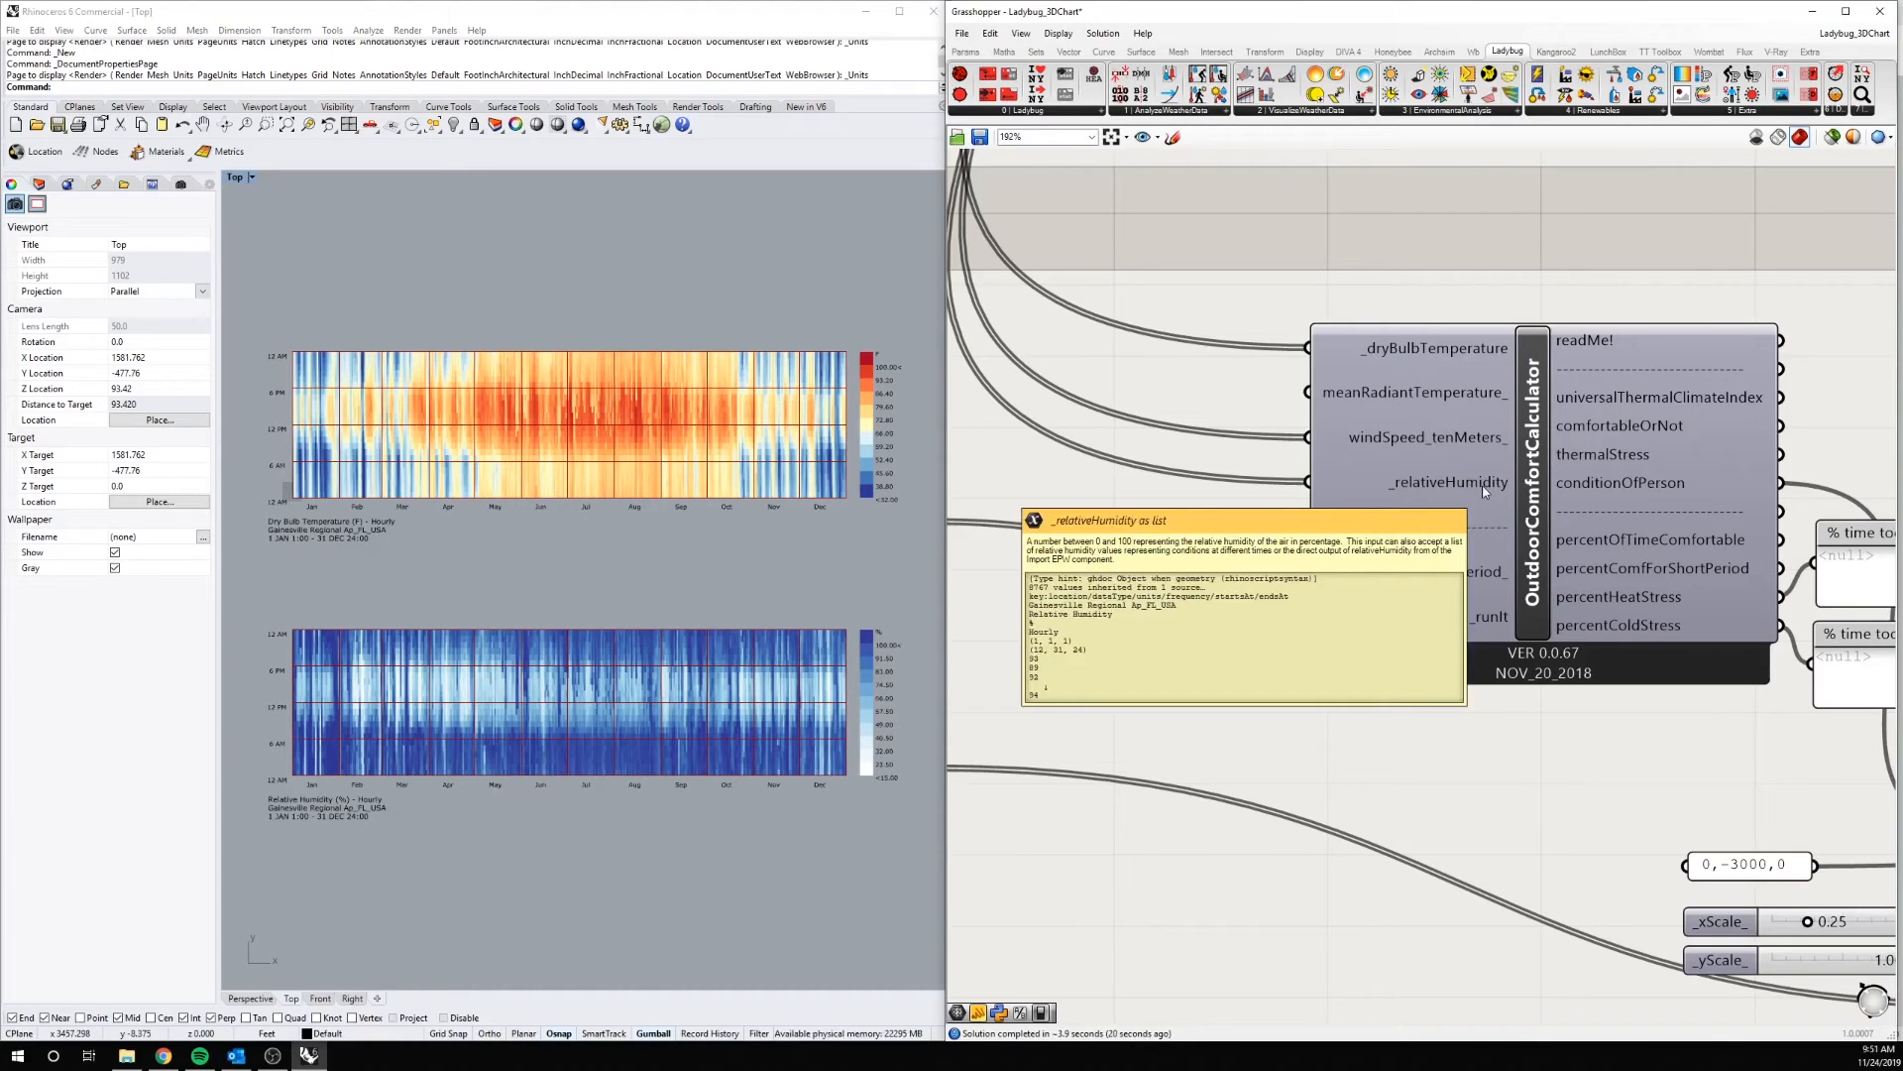
pyautogui.moveTo(1475, 432)
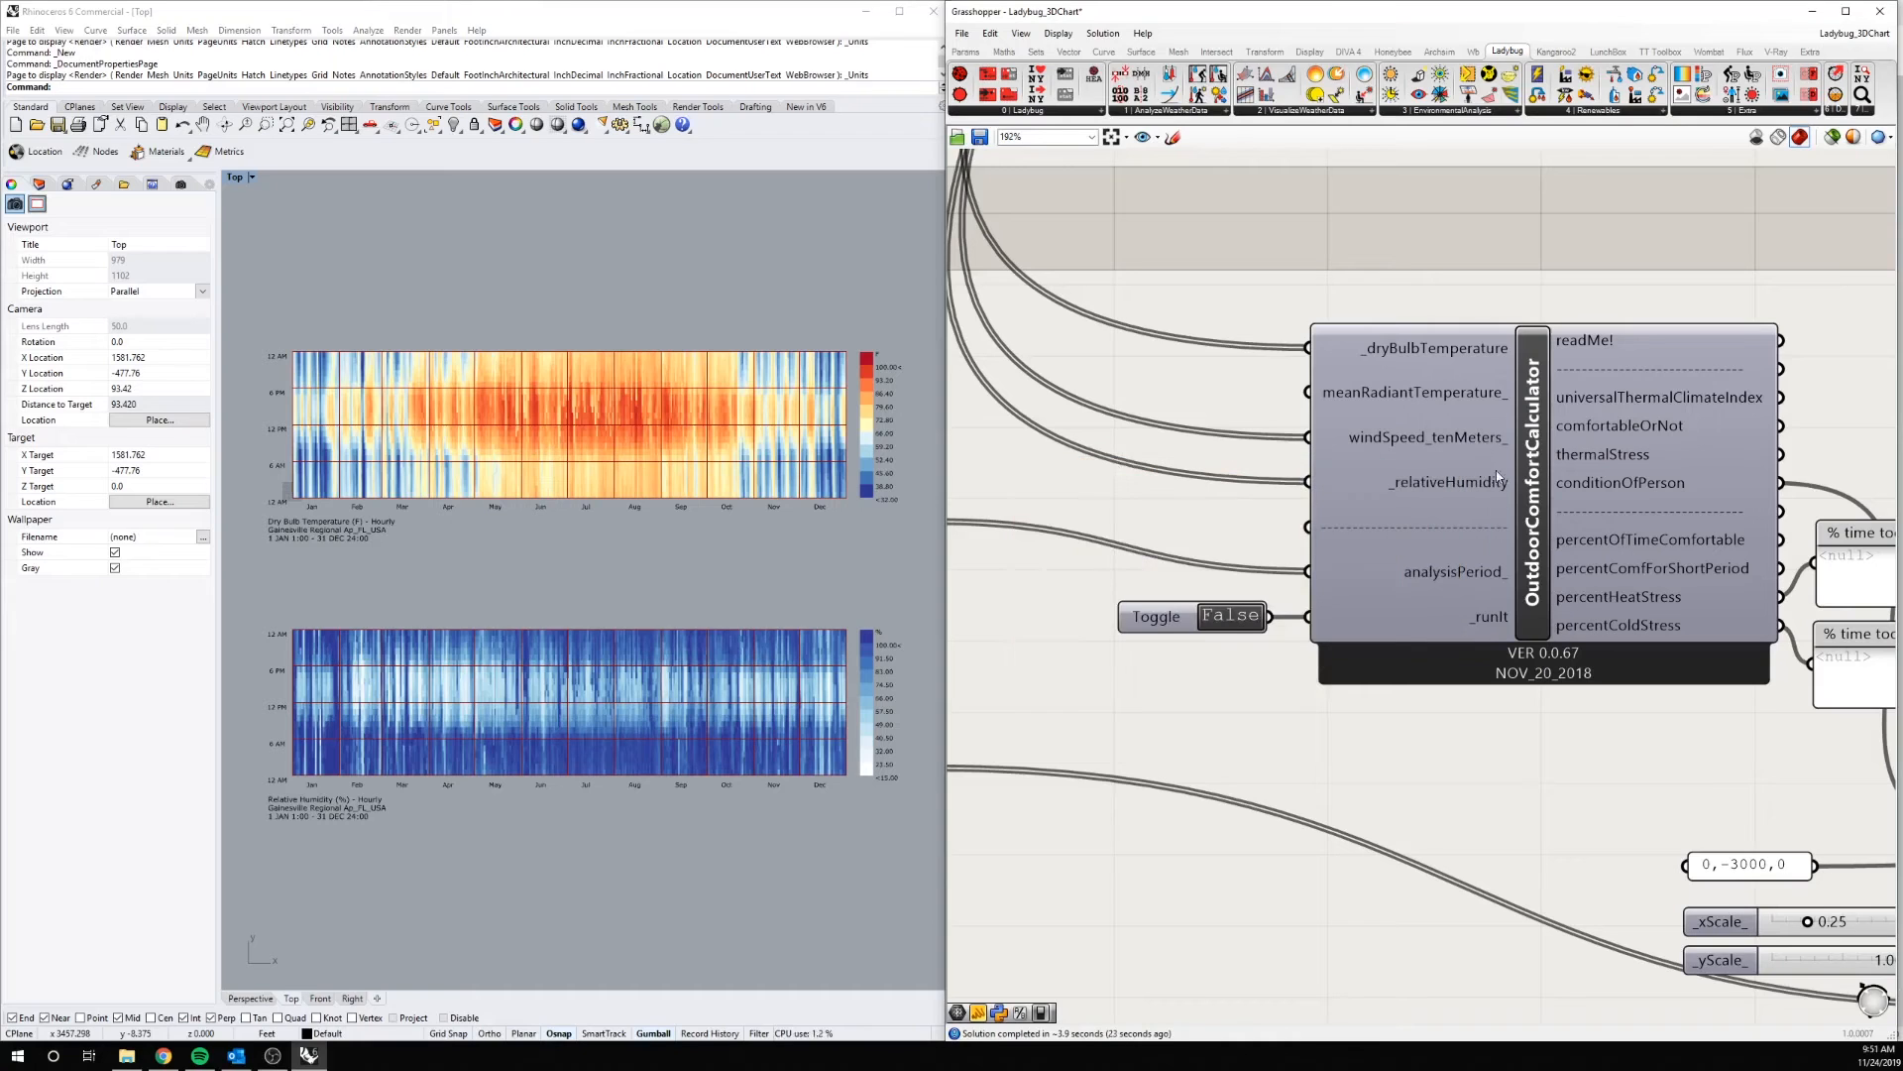
pyautogui.moveTo(1475, 578)
# Review the thermal comfort group's analysisPeriod component with its date and hour sliders, and the gradient index feeding the legend
pyautogui.moveTo(1130, 550); pyautogui.dragTo(1817, 535, button='right')
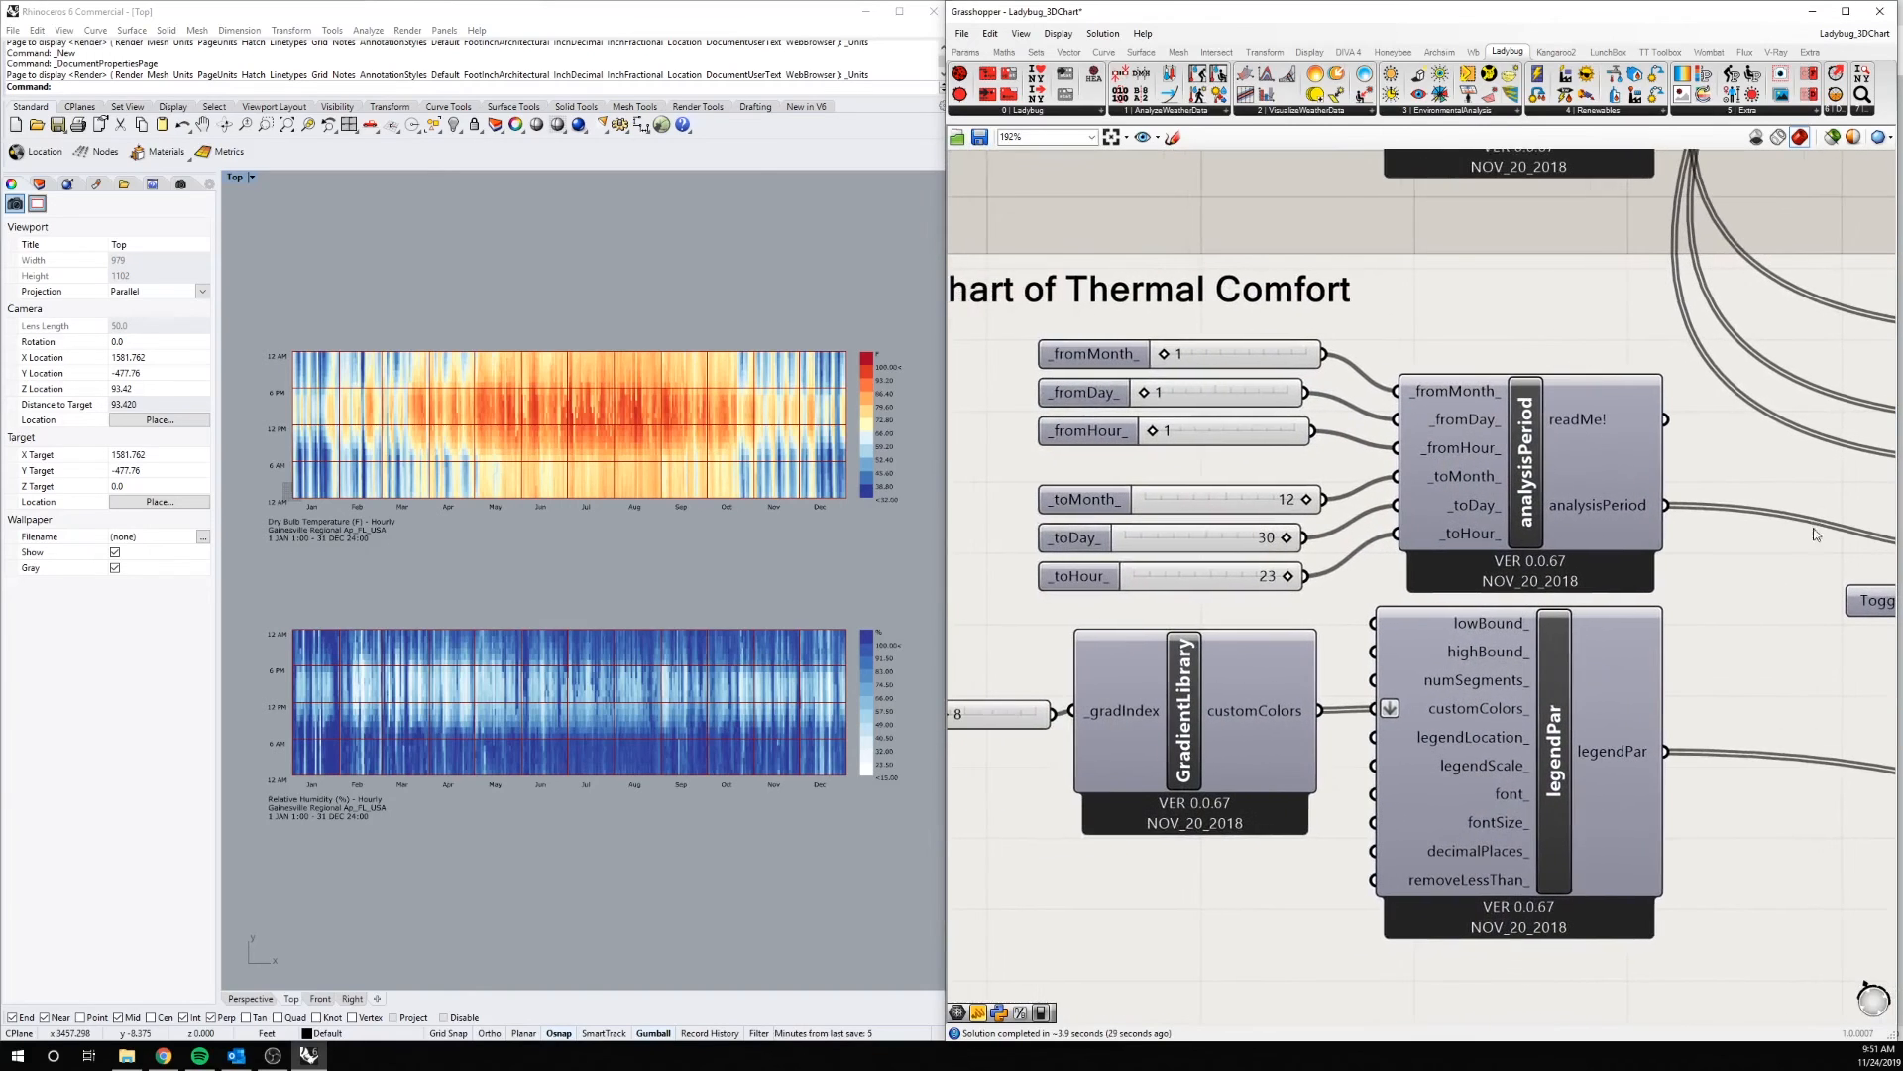
pyautogui.click(1527, 491)
pyautogui.moveTo(1527, 491)
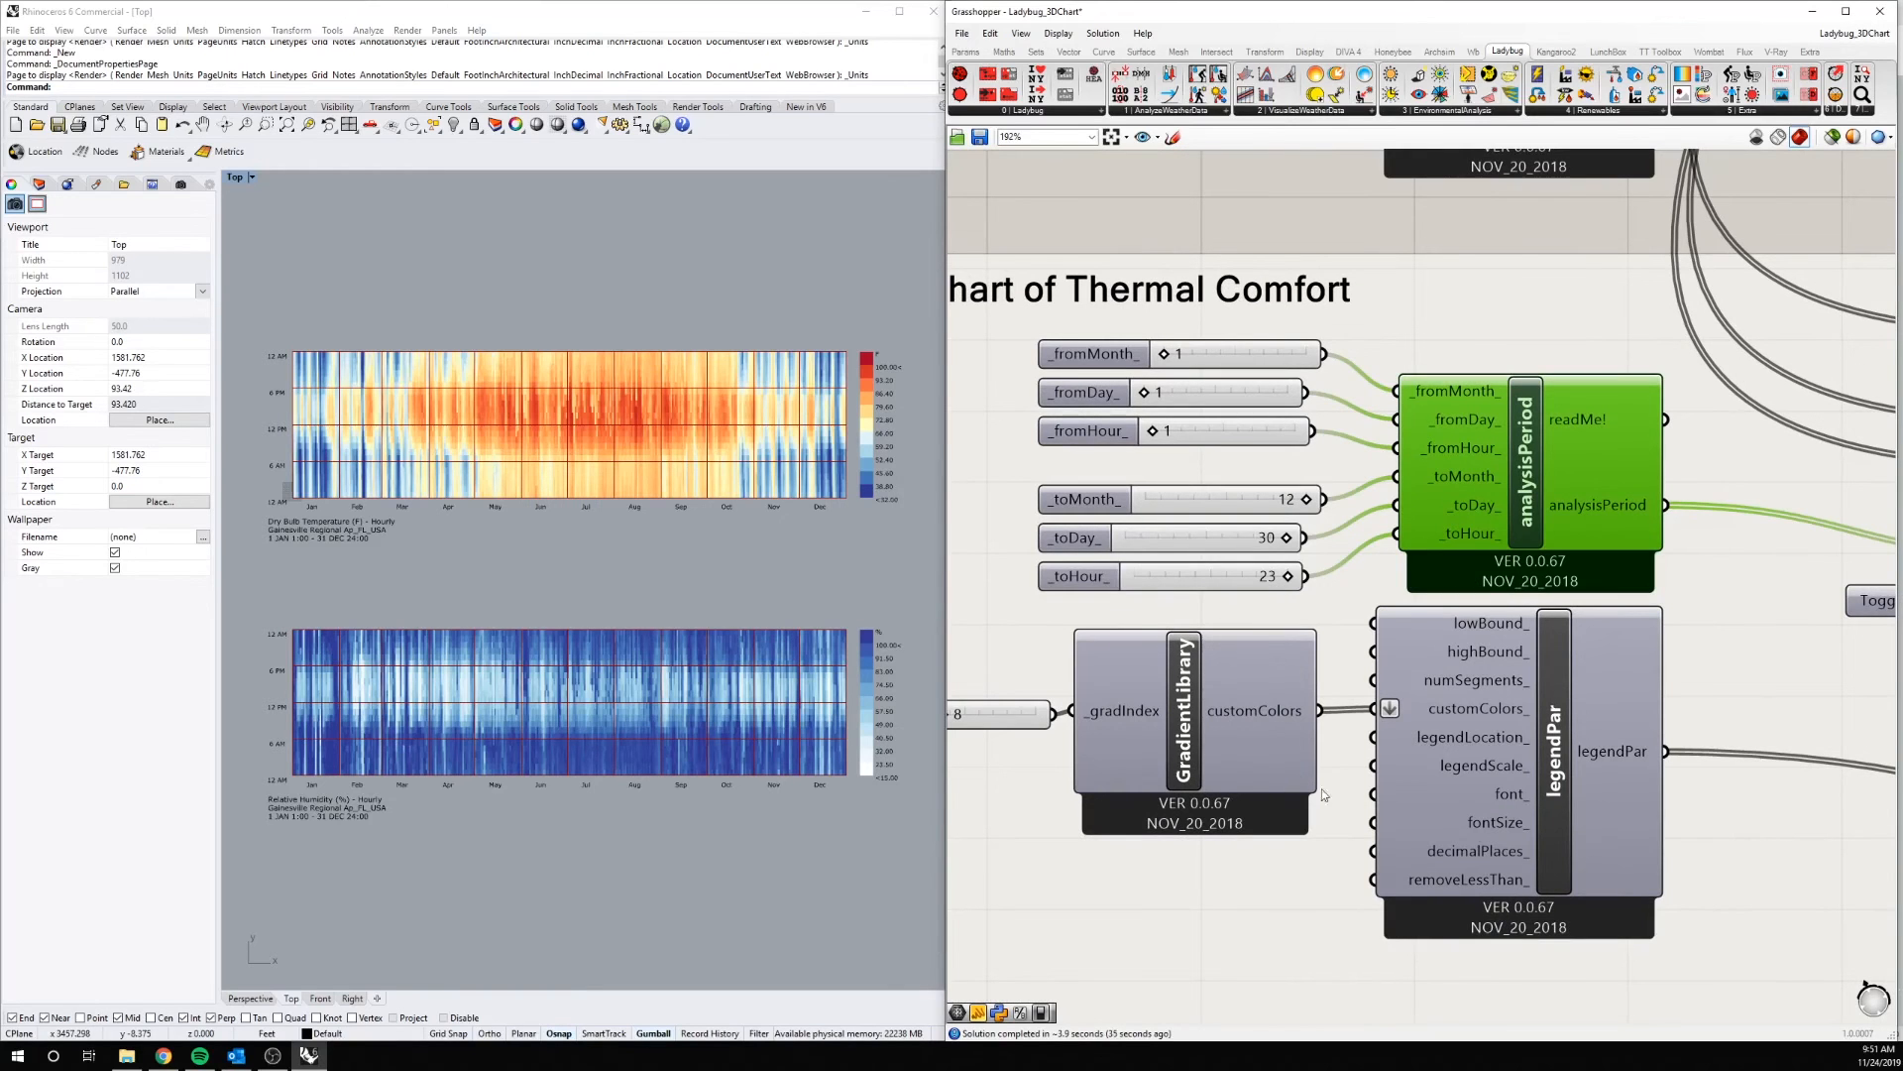
pyautogui.scroll(-3, 1575, 825)
pyautogui.moveTo(1333, 755); pyautogui.dragTo(1394, 725, button='right')
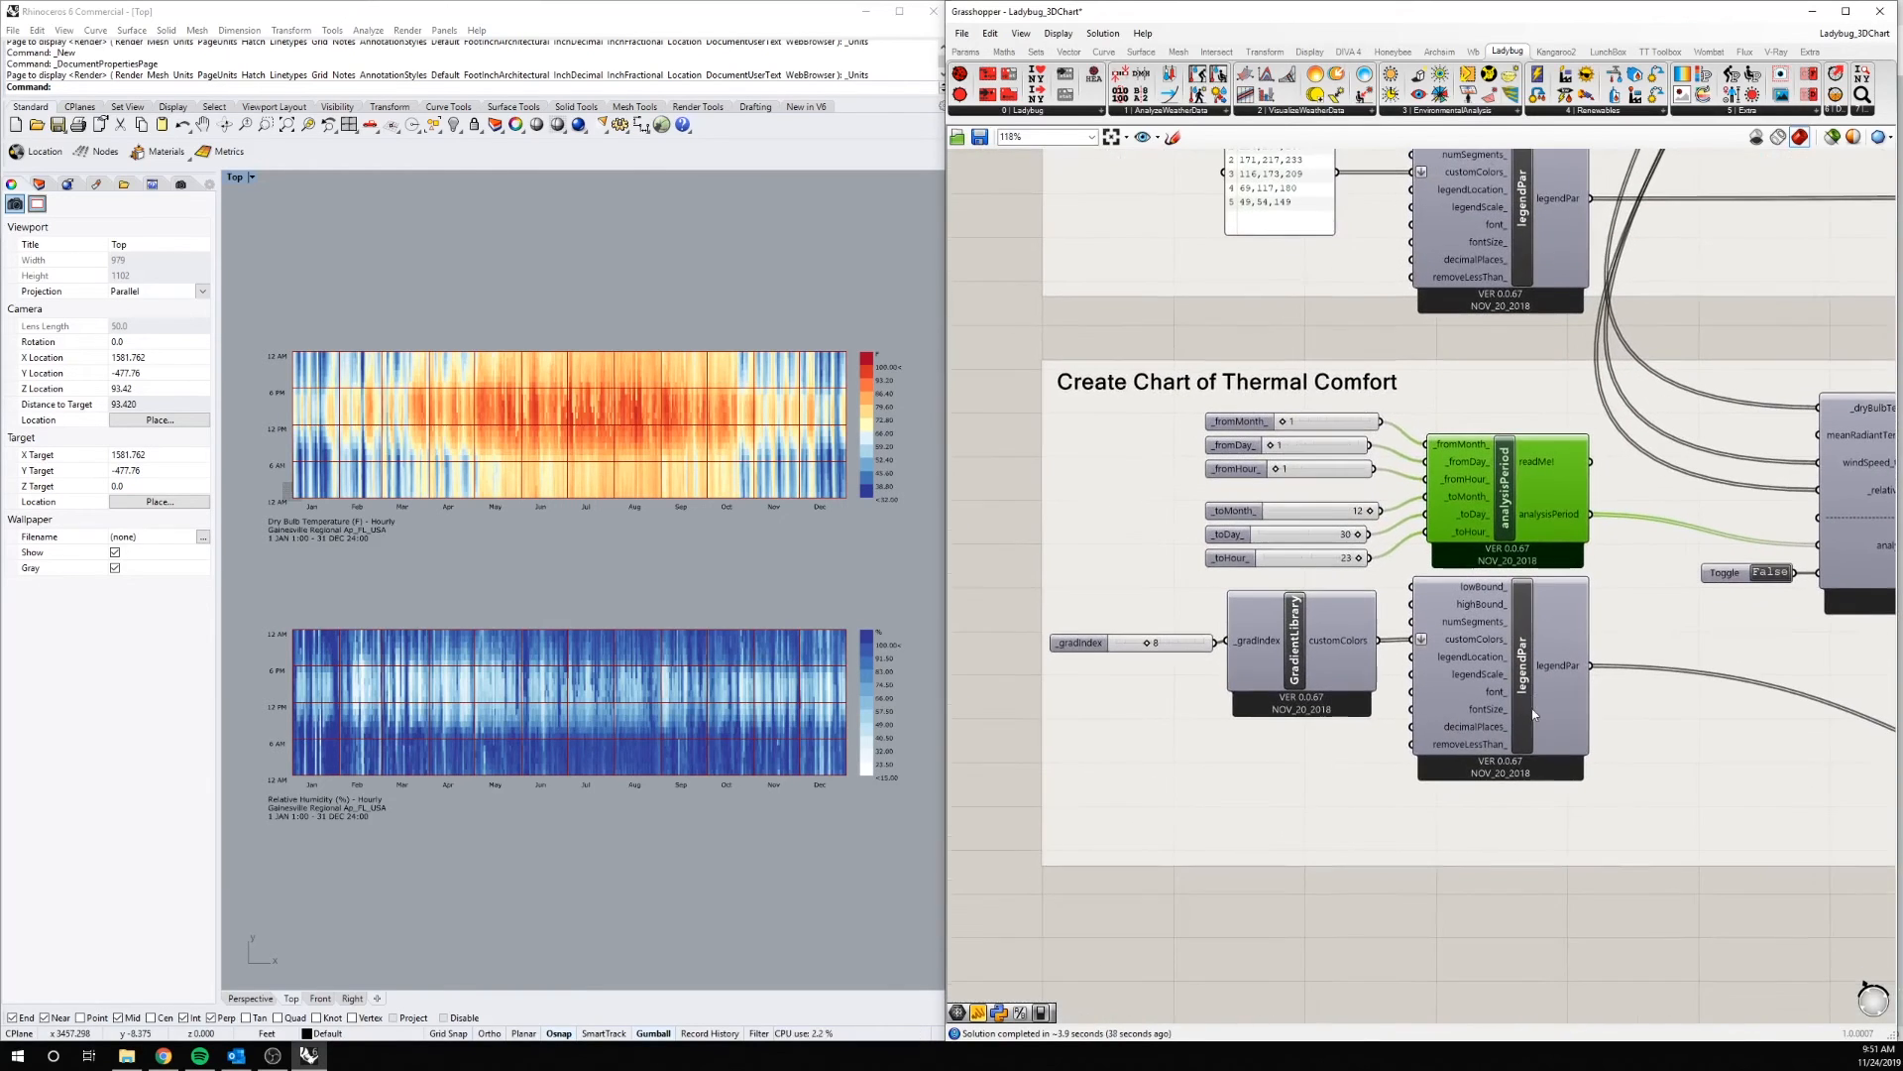
pyautogui.moveTo(1267, 639)
# Set the toggle feeding the OutdoorComfortCalculator's _runIt input to True to generate the thermal comfort chart
pyautogui.moveTo(1789, 652); pyautogui.dragTo(1227, 691, button='right')
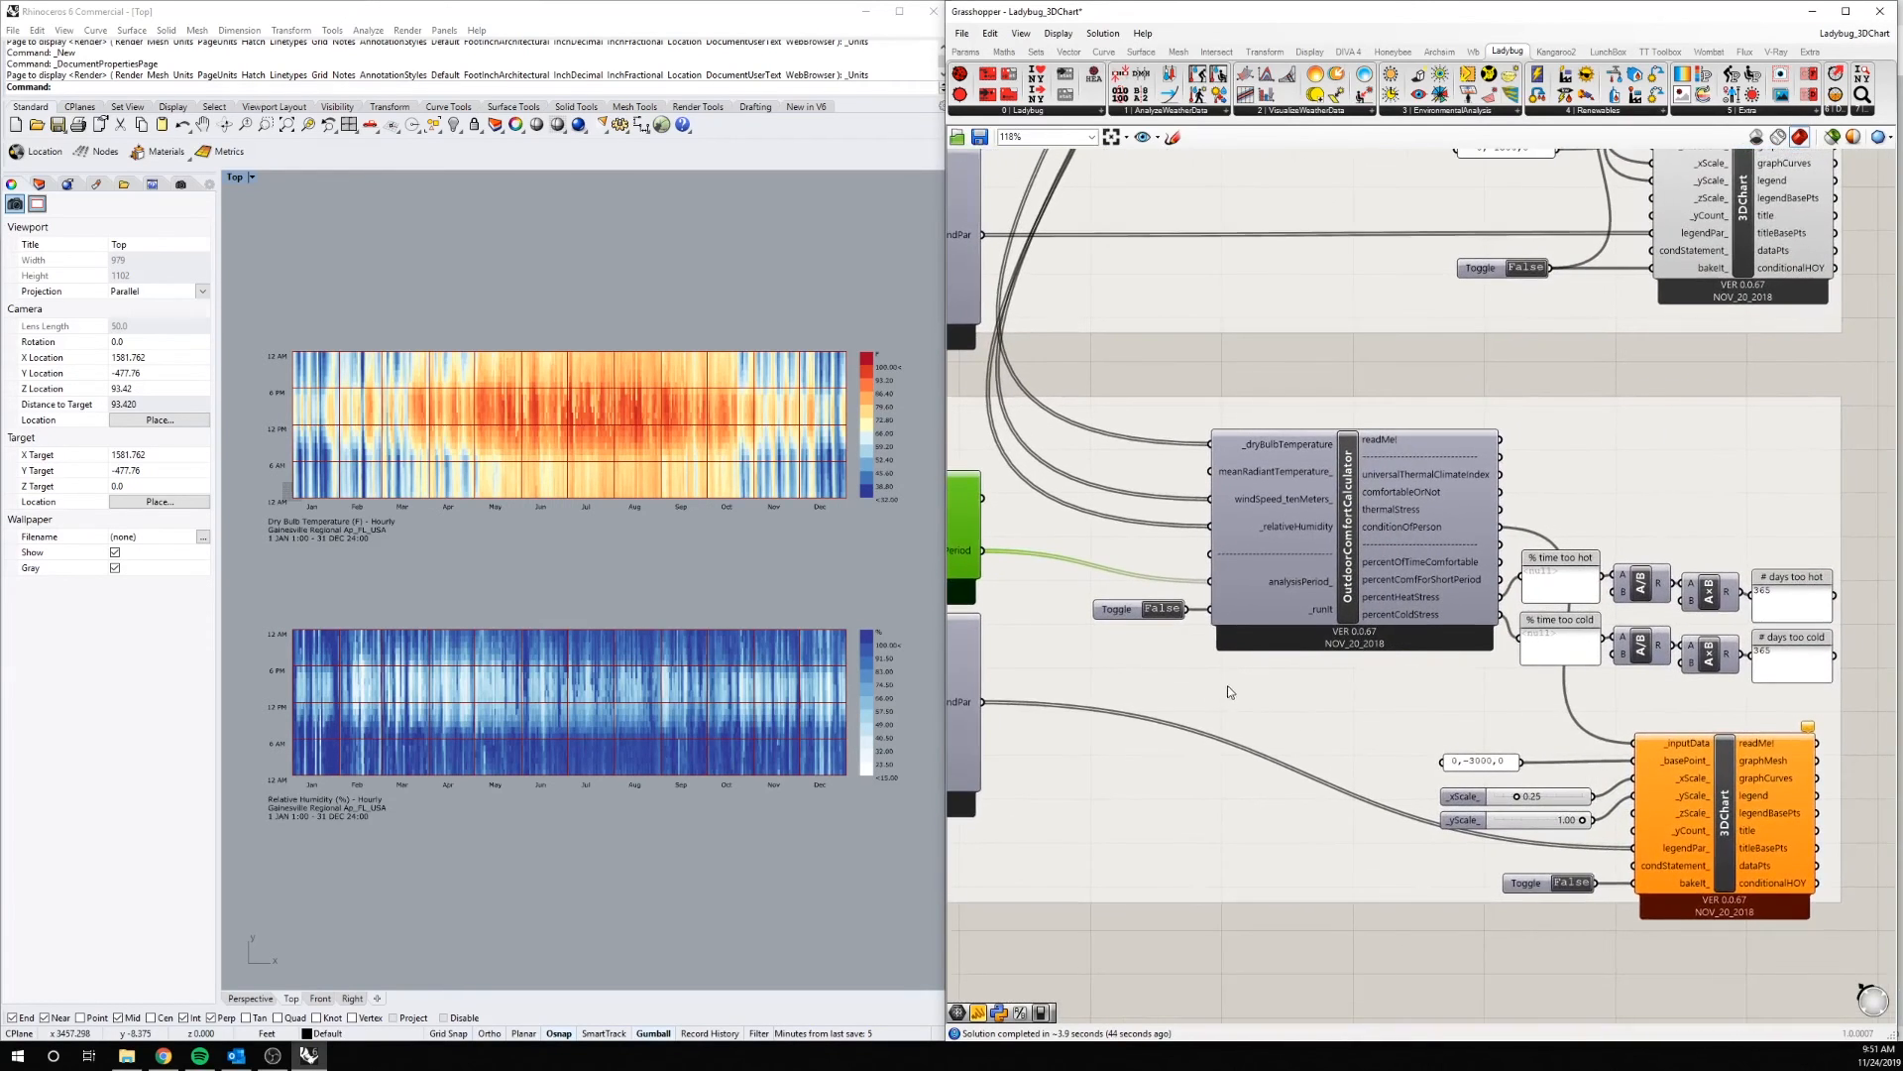
pyautogui.click(1118, 613)
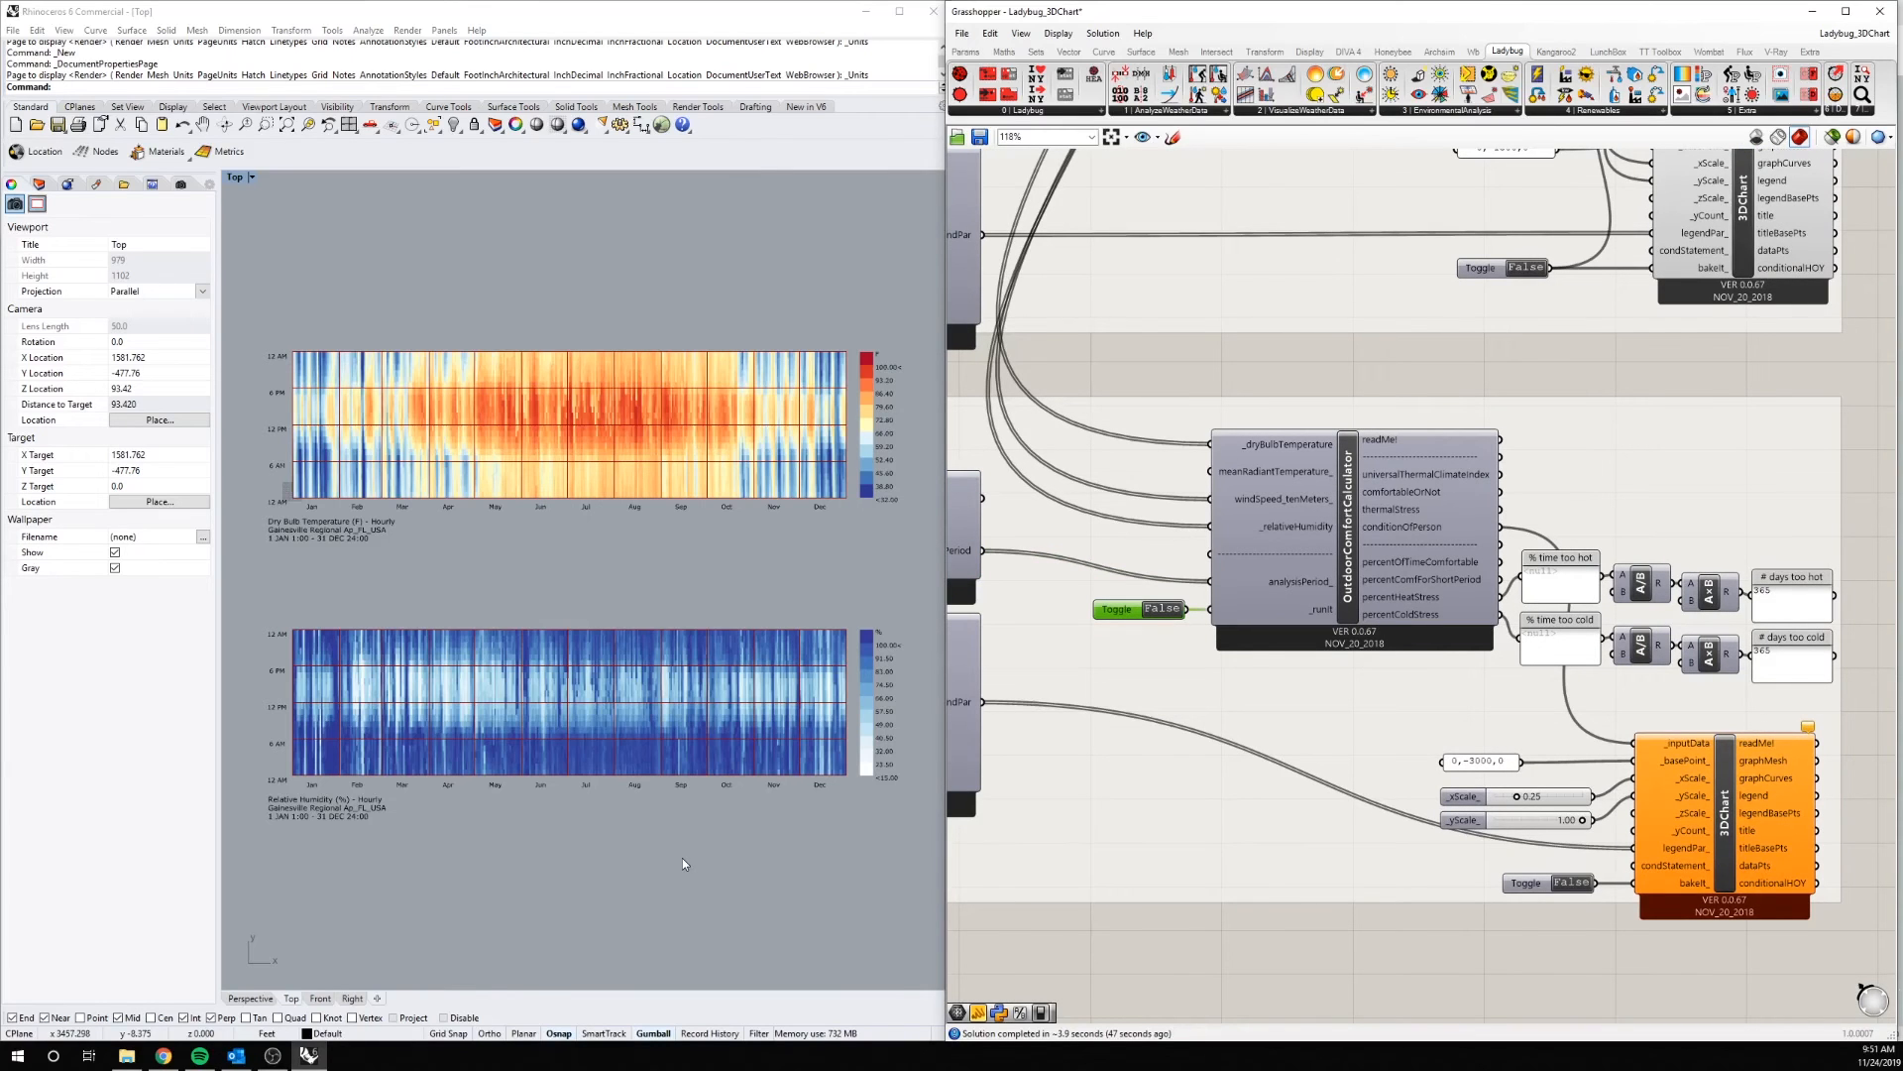
pyautogui.moveTo(682, 858); pyautogui.dragTo(679, 511, button='right')
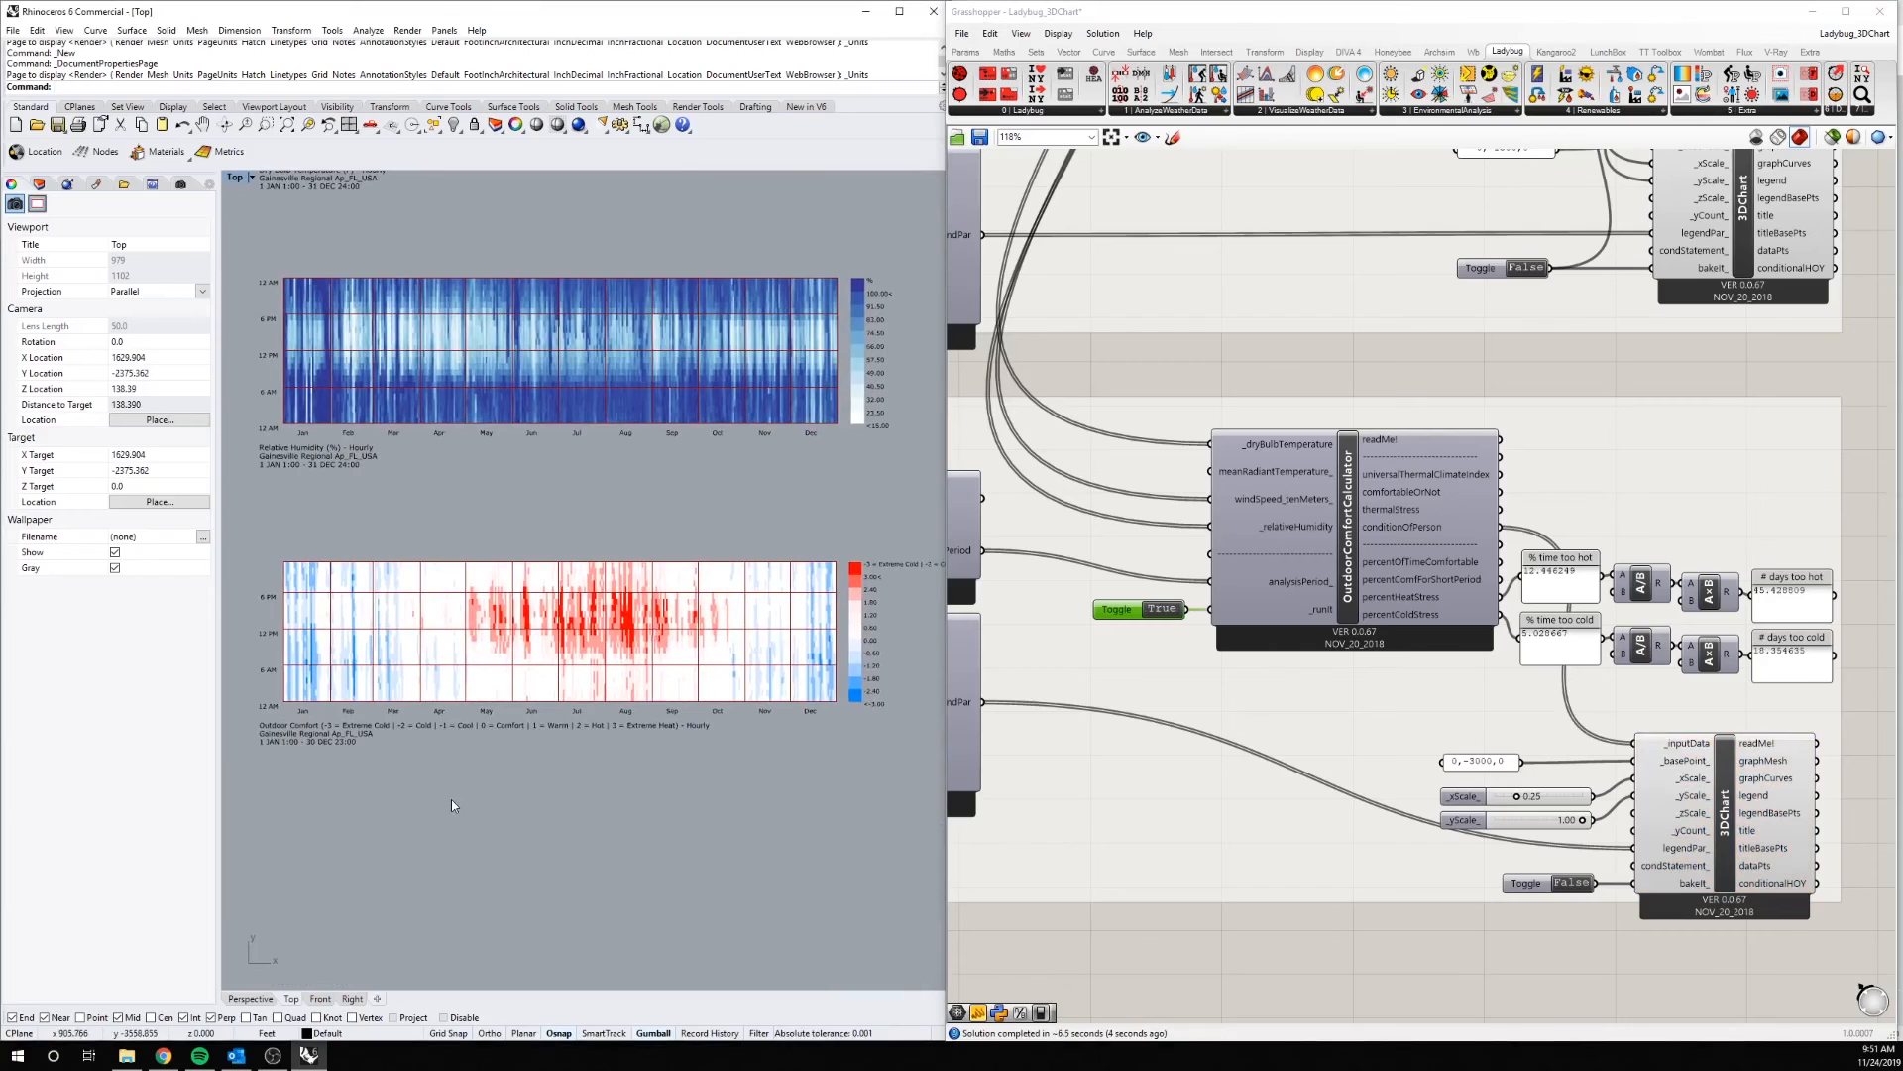
# Inspect the outdoor comfort chart, its legend and its title alongside the other charts, and identify the 3DChart component drawing it
pyautogui.scroll(2, 450, 799)
pyautogui.scroll(3, 599, 756)
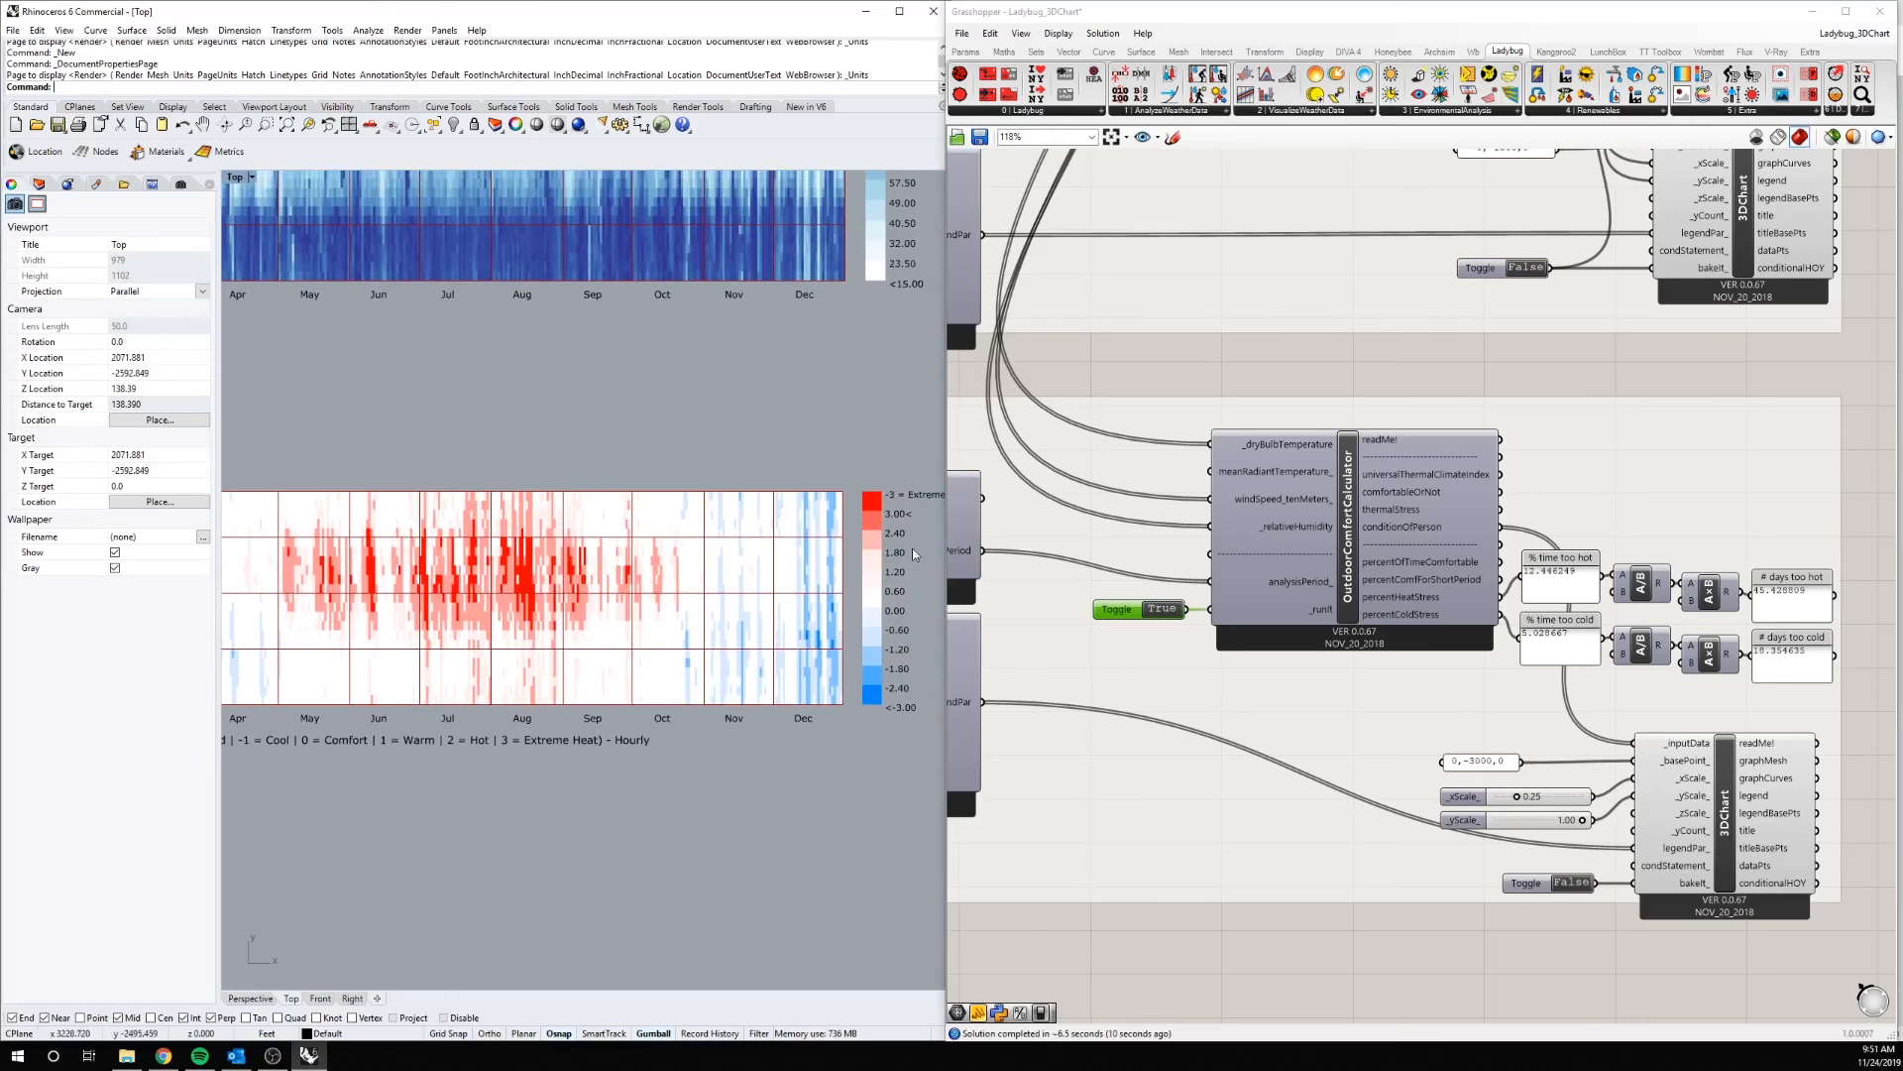
pyautogui.moveTo(919, 533); pyautogui.dragTo(866, 557, button='right')
pyautogui.moveTo(393, 815); pyautogui.dragTo(722, 808, button='right')
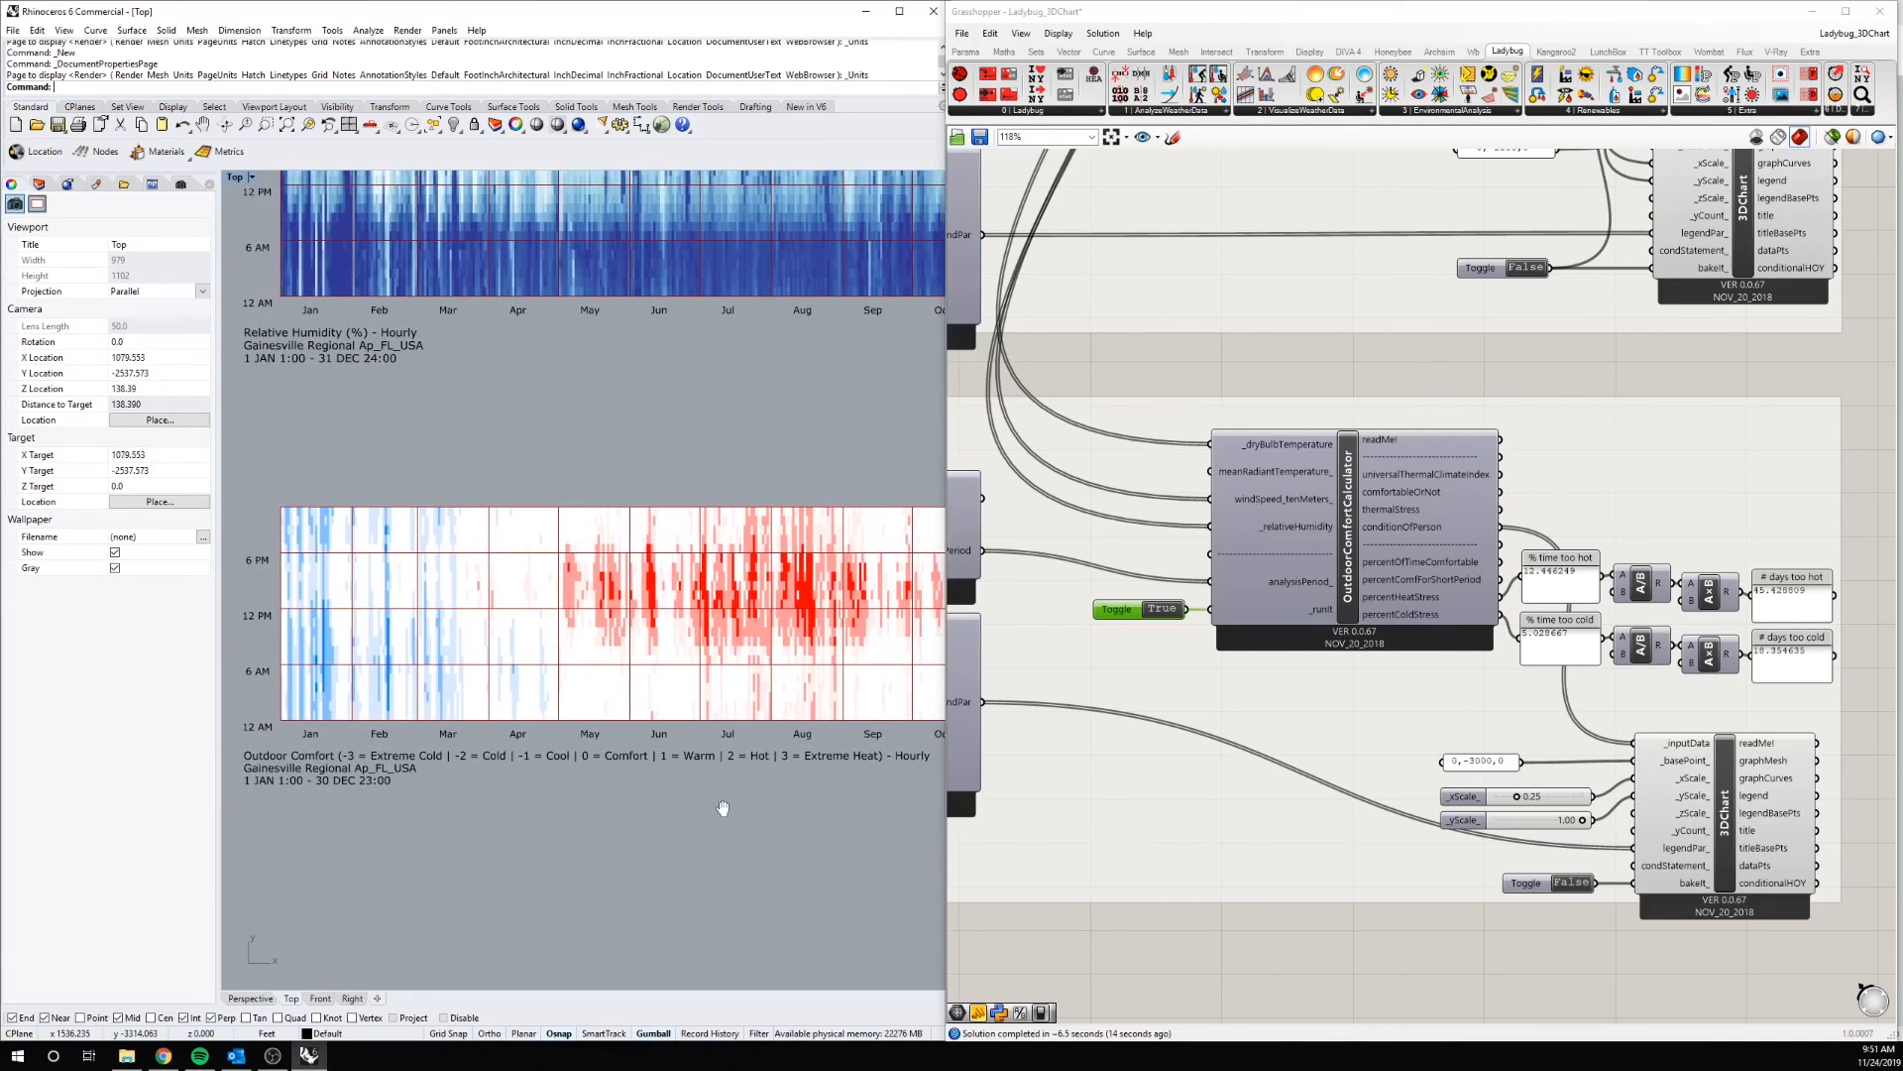
pyautogui.scroll(-5, 717, 809)
pyautogui.scroll(2, 607, 821)
pyautogui.moveTo(593, 819); pyautogui.dragTo(598, 944, button='right')
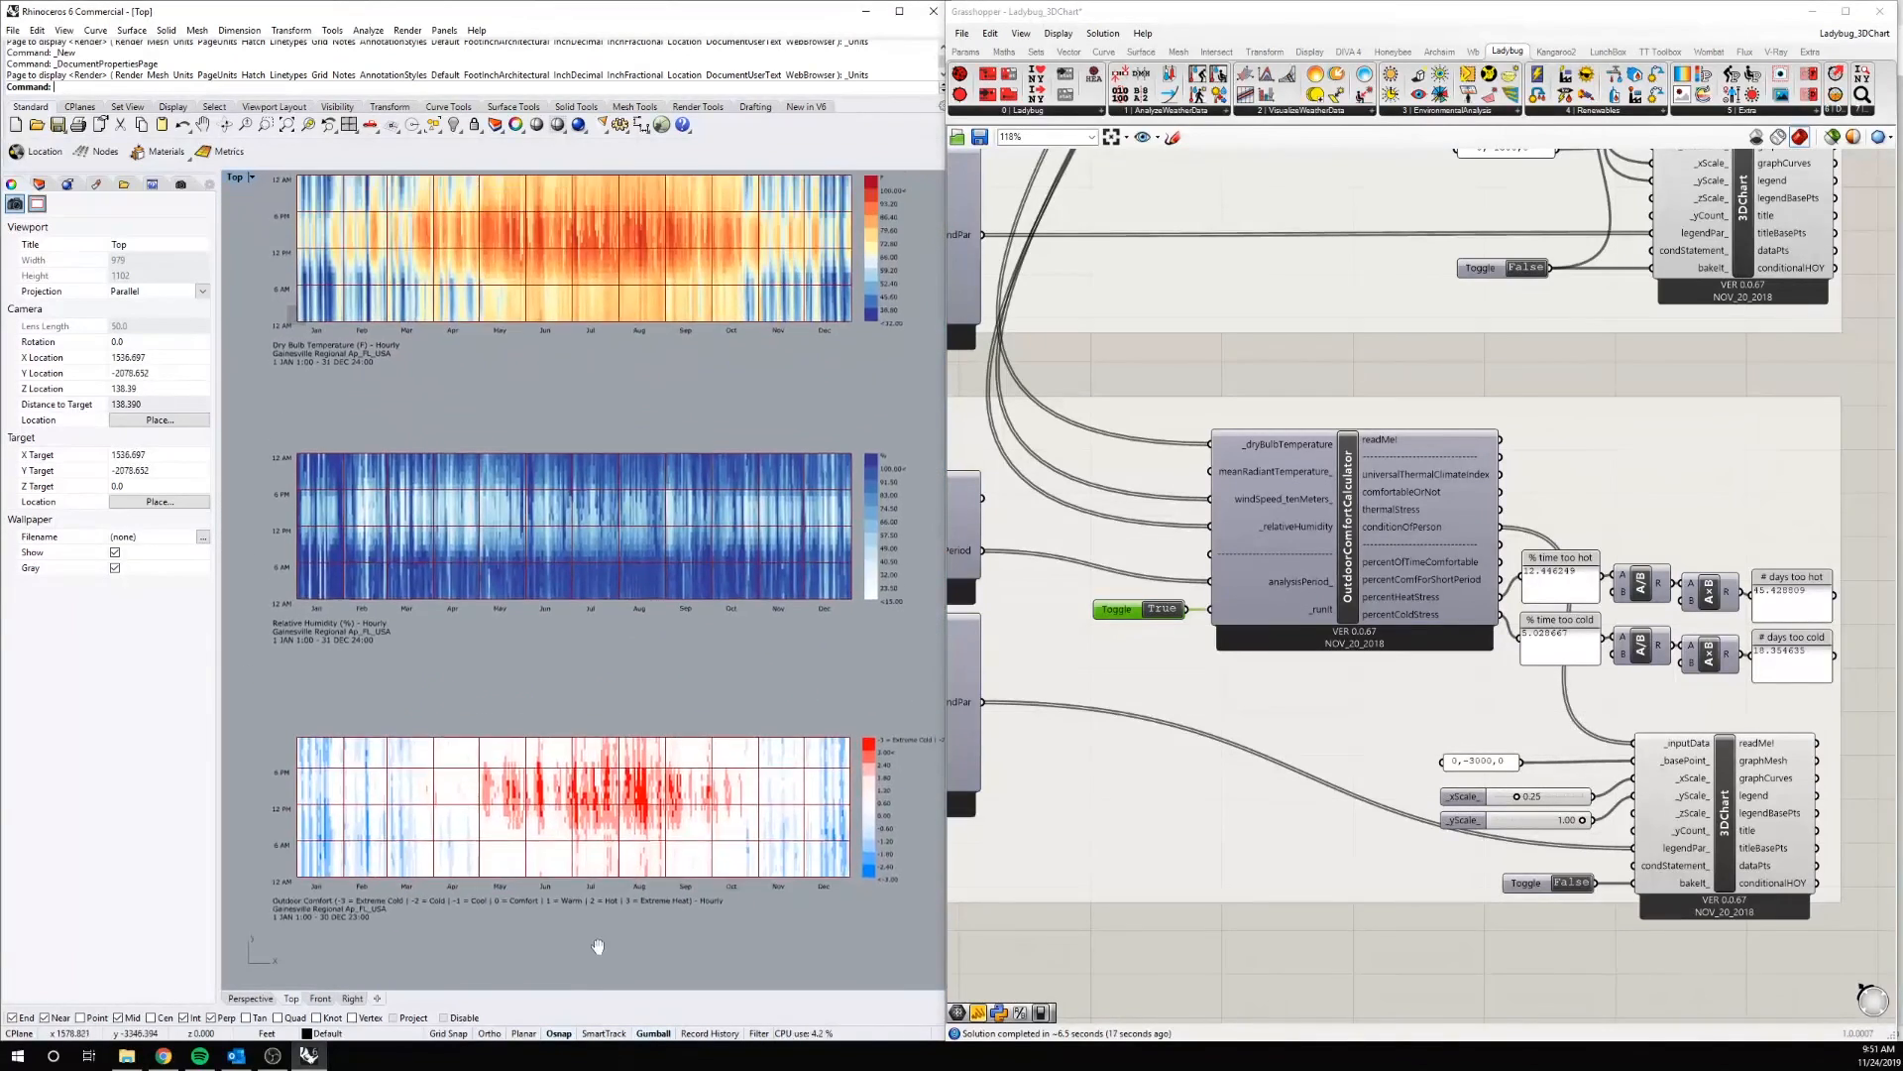
pyautogui.scroll(-2, 591, 941)
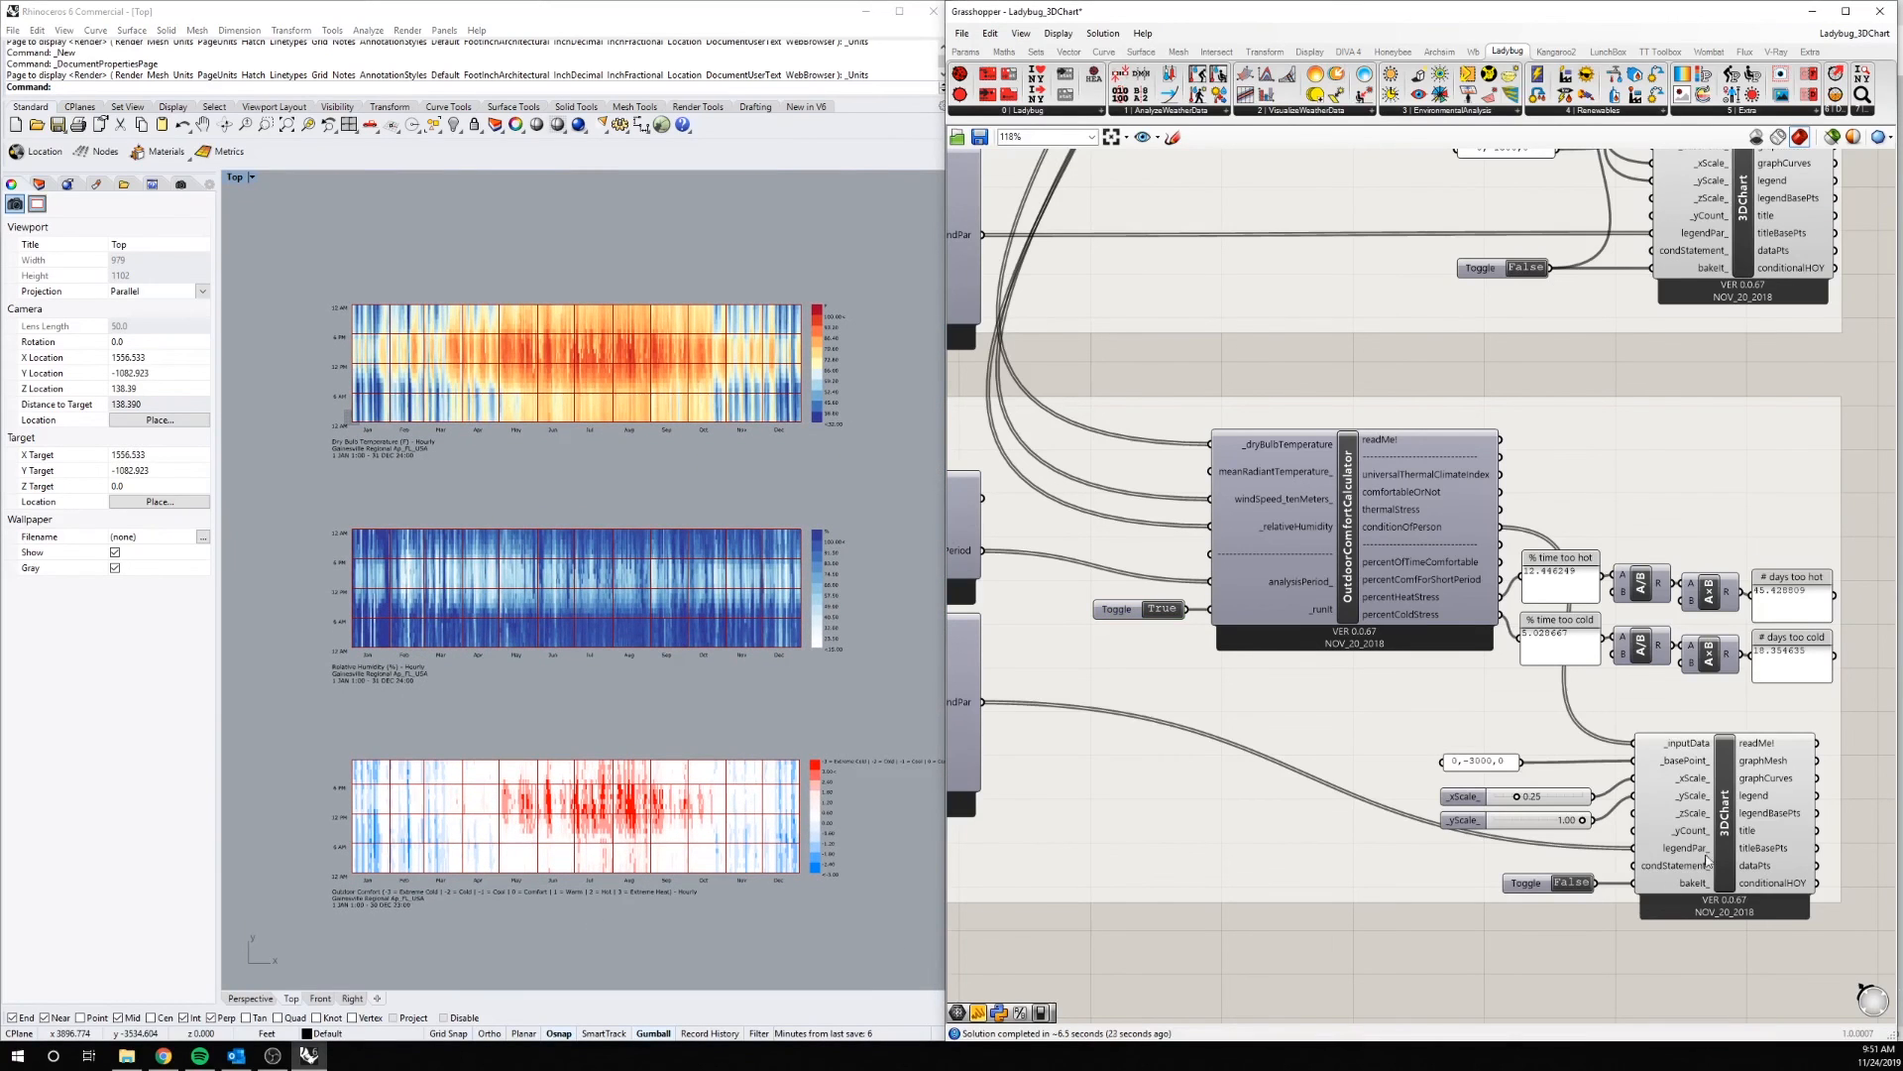
pyautogui.click(1729, 795)
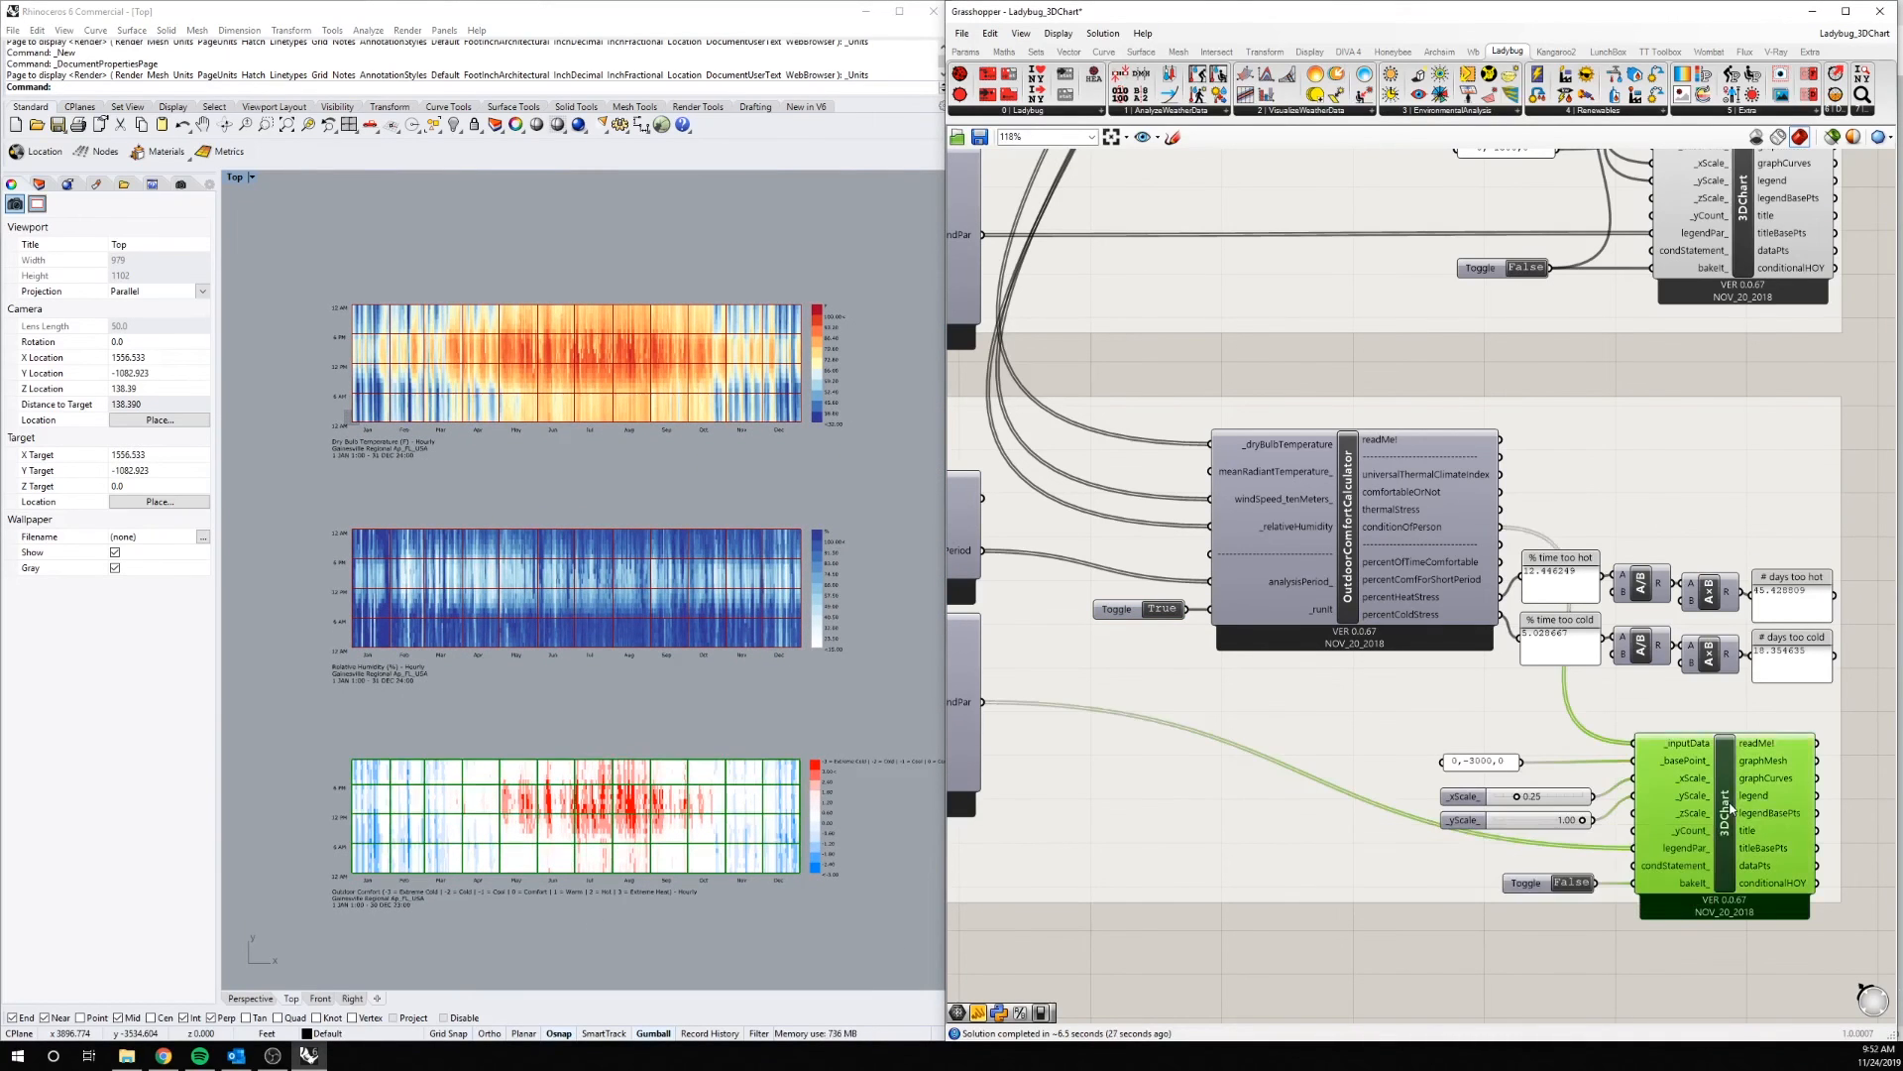
pyautogui.click(1862, 779)
# Check the panels giving the percentage of time and number of days too hot and too cold, and review the whole definition
pyautogui.moveTo(1864, 686); pyautogui.dragTo(1712, 694, button='right')
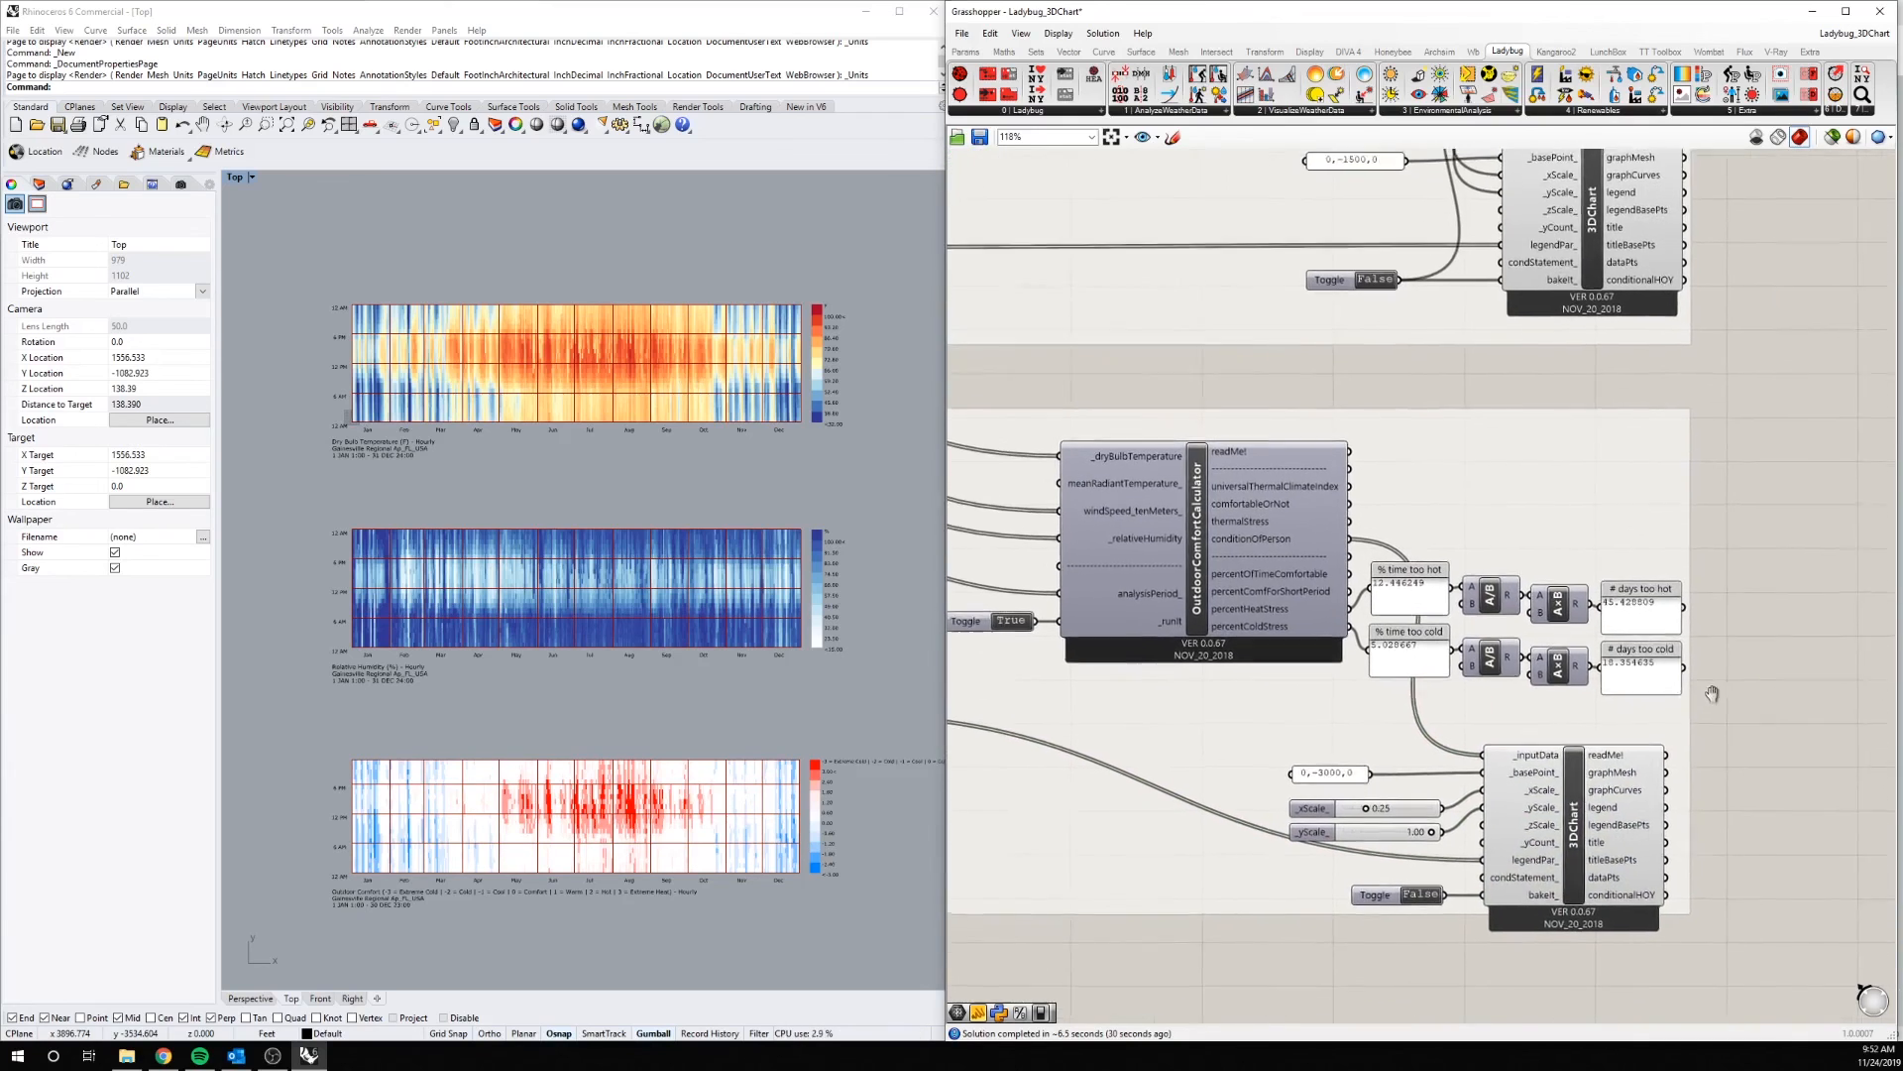
pyautogui.scroll(3, 1319, 667)
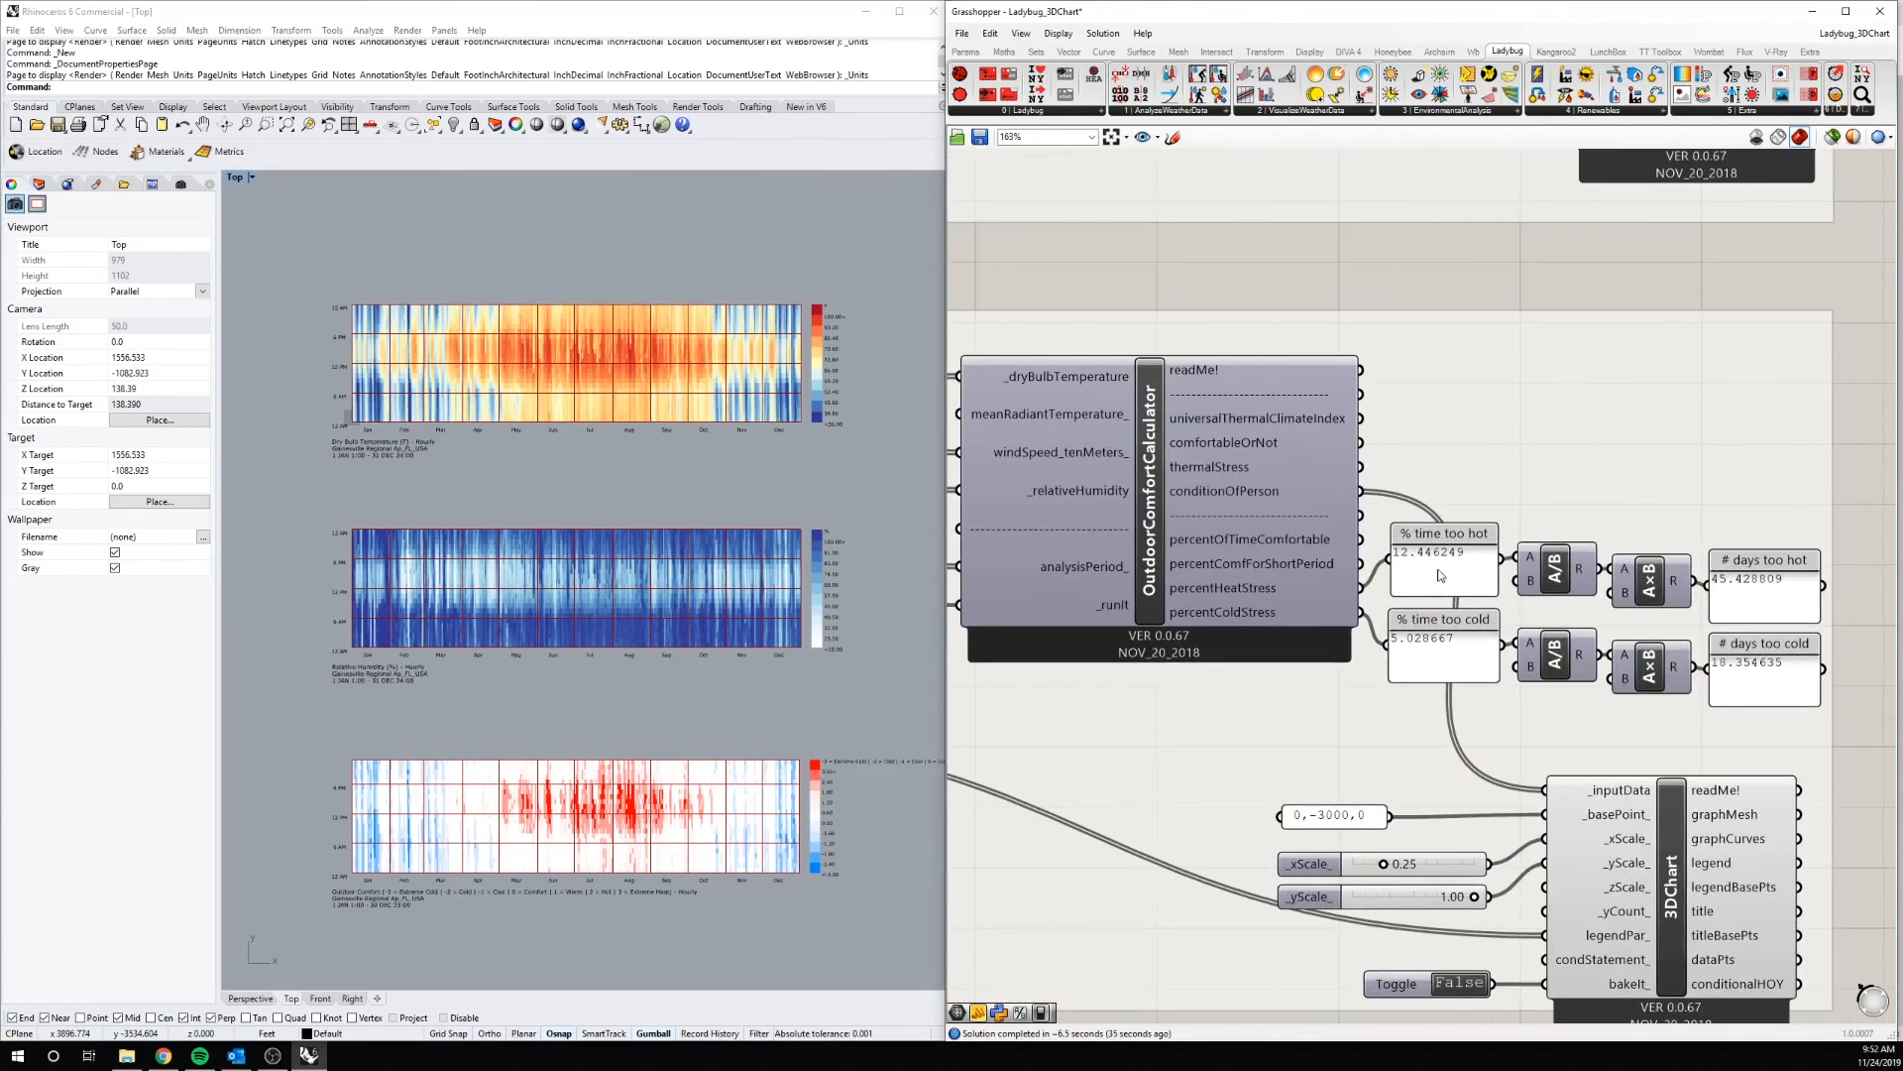
pyautogui.moveTo(1320, 601)
pyautogui.click(1751, 608)
pyautogui.click(1810, 738)
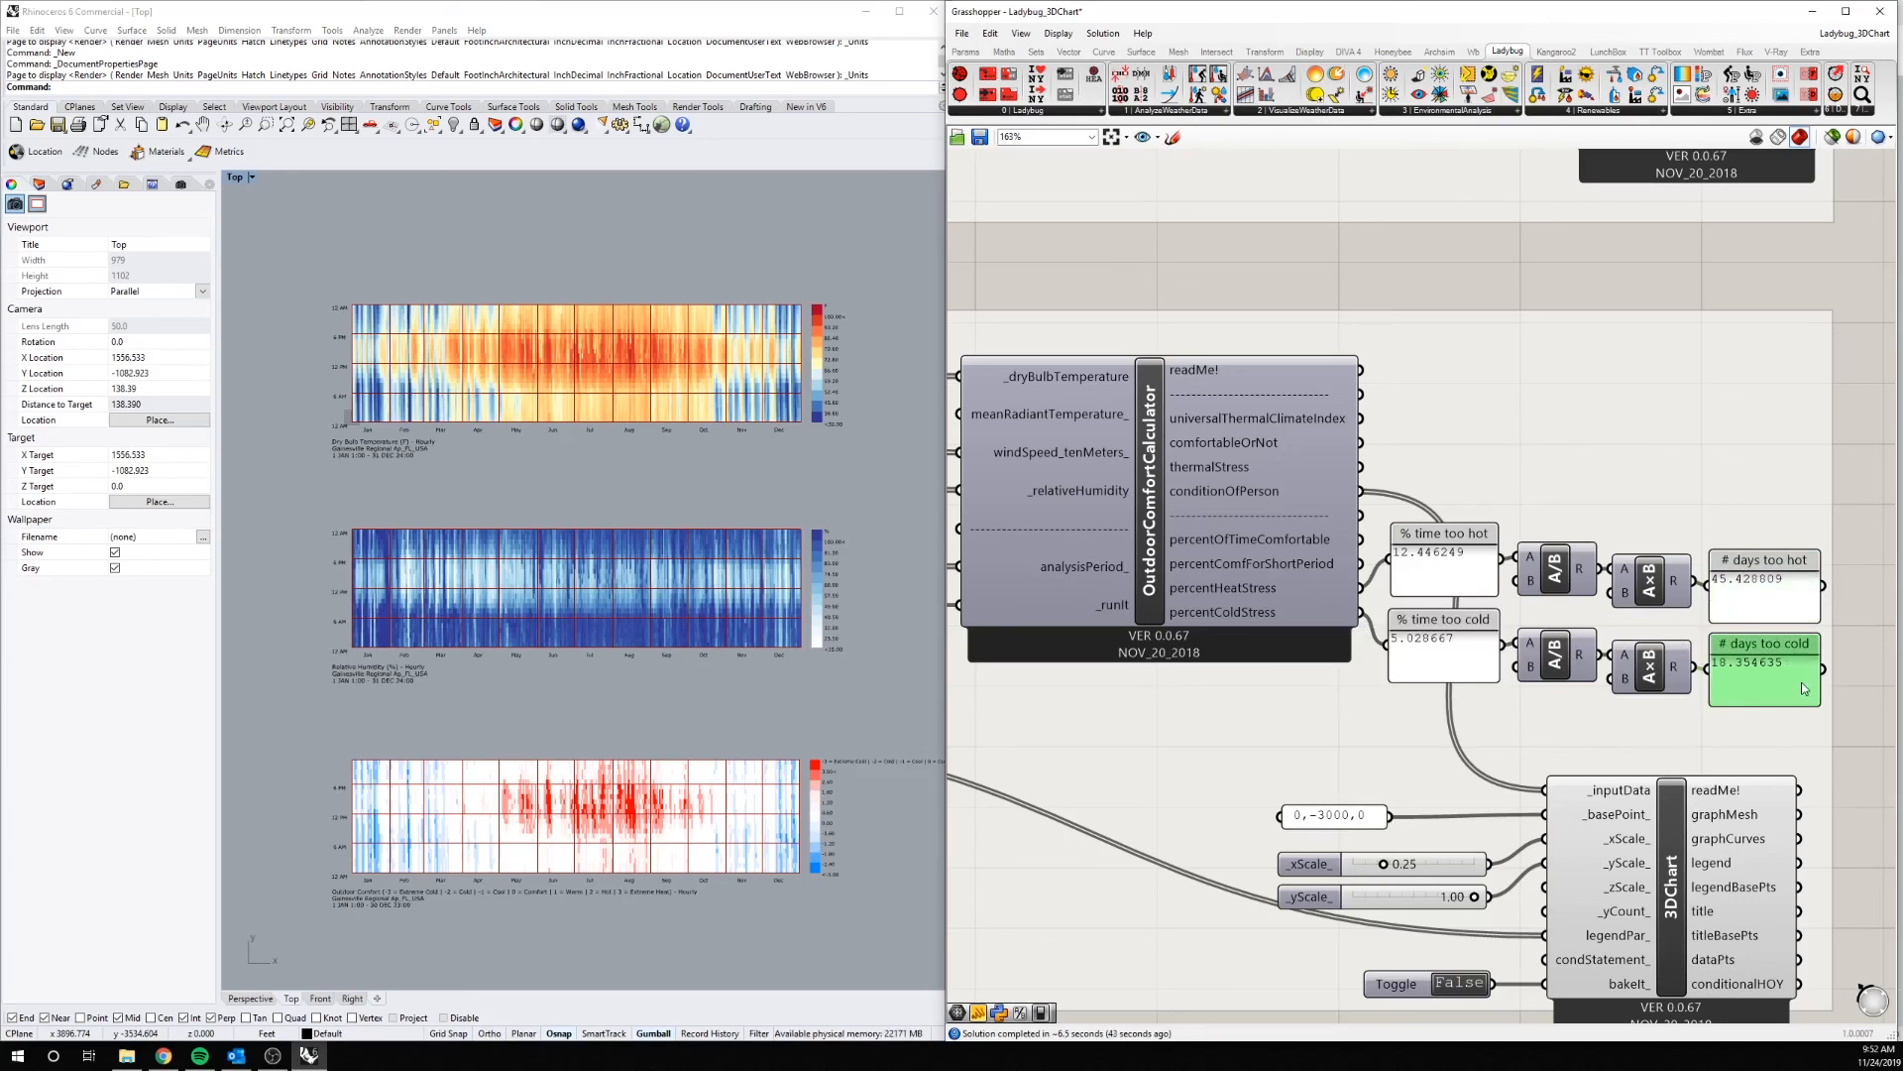
pyautogui.scroll(-5, 1812, 745)
pyautogui.moveTo(1645, 572); pyautogui.dragTo(1603, 718, button='right')
pyautogui.scroll(-2, 1637, 739)
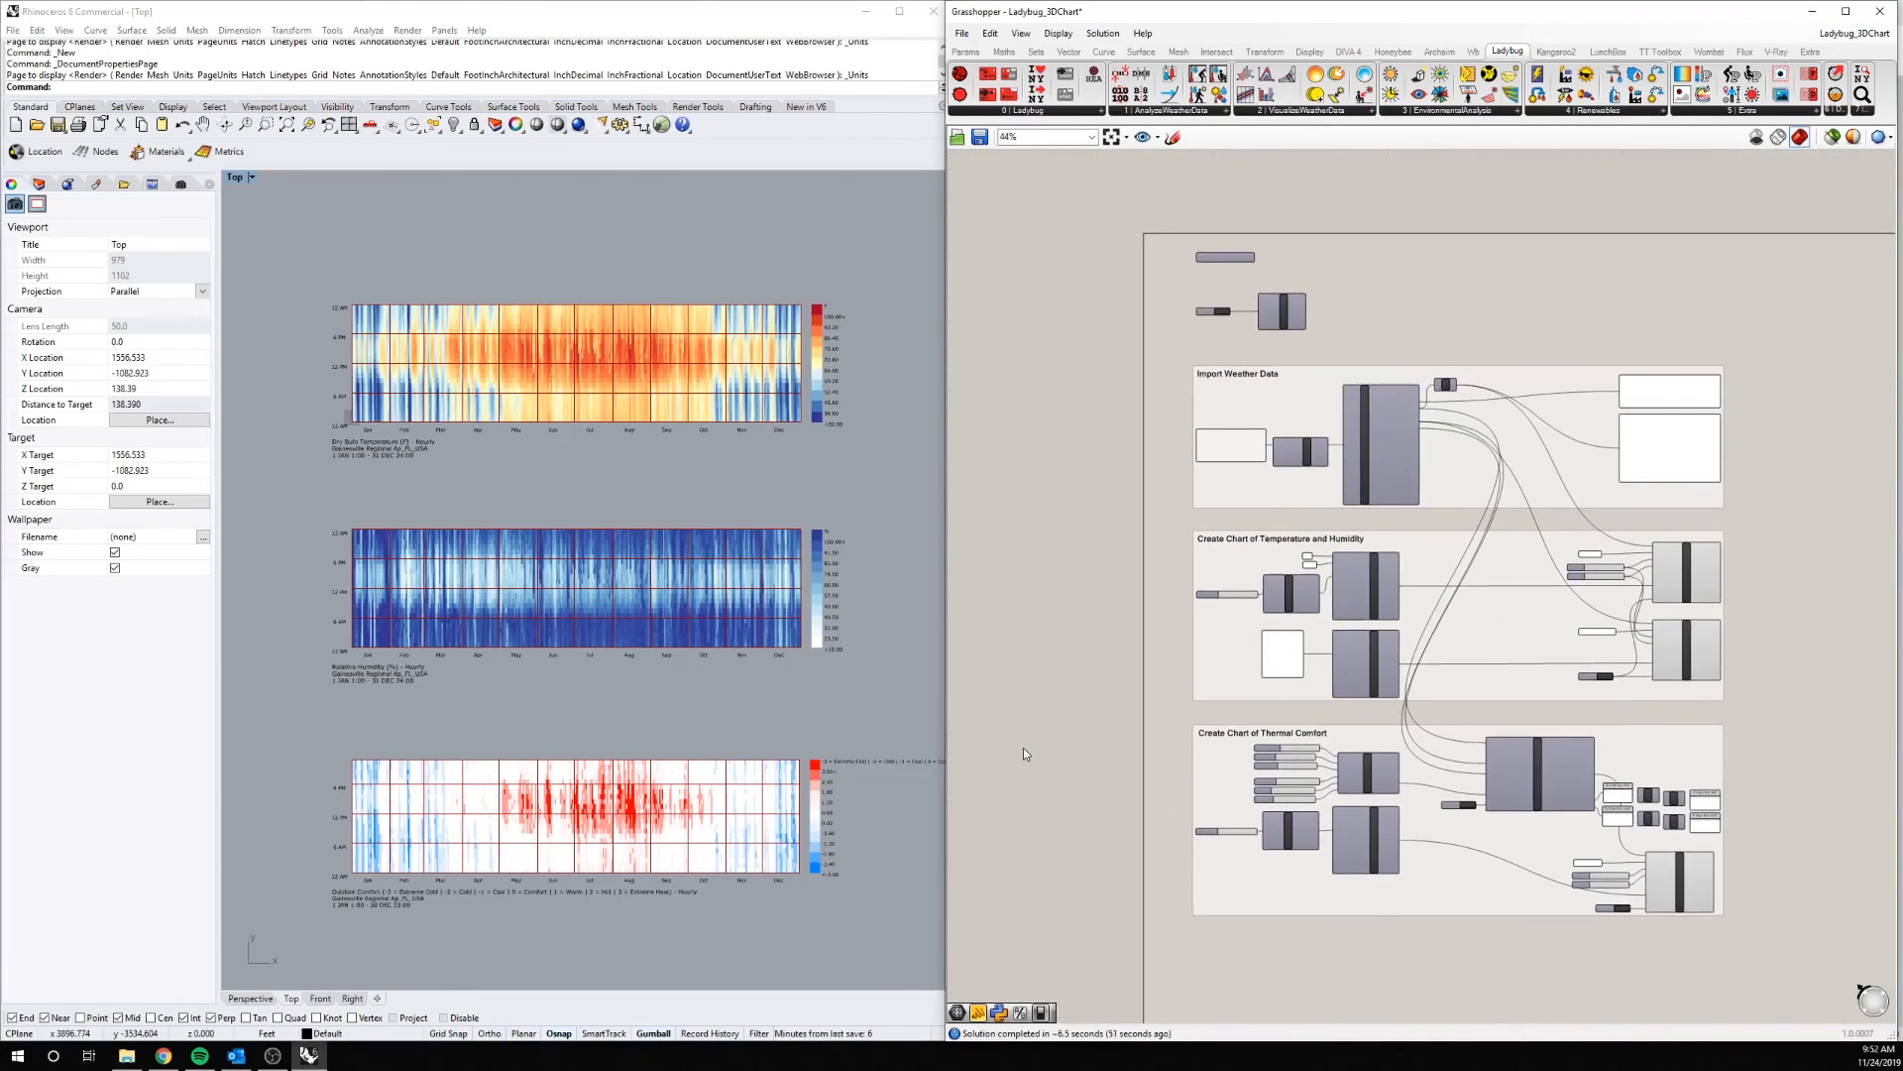